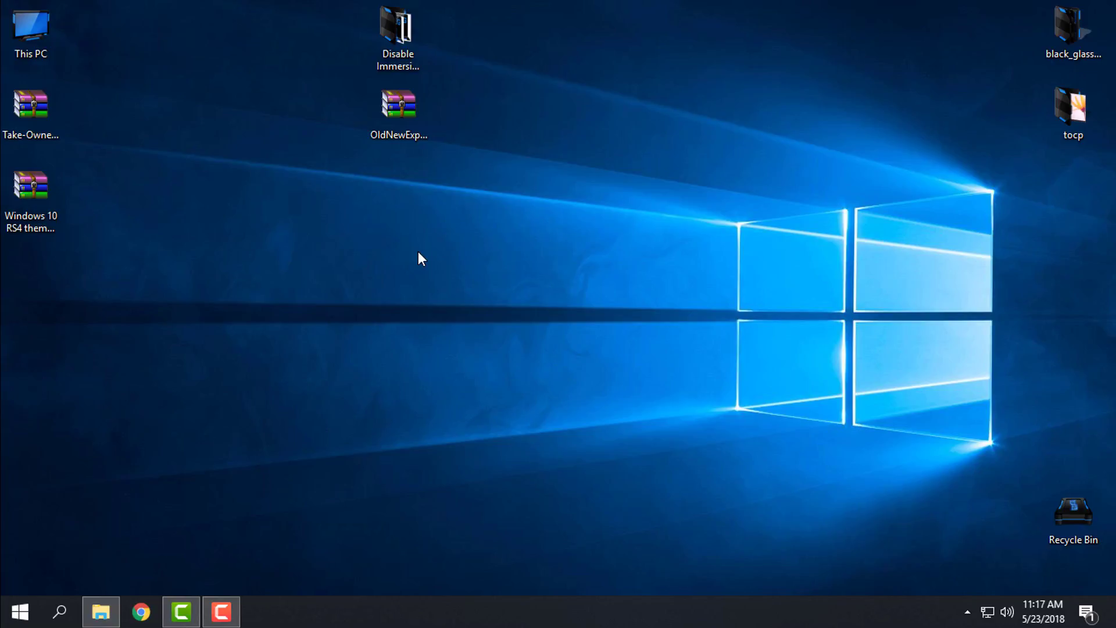
Step: Refresh the desktop and reselect the Windows 10 RS4 theme patch archive
left_click(47, 227)
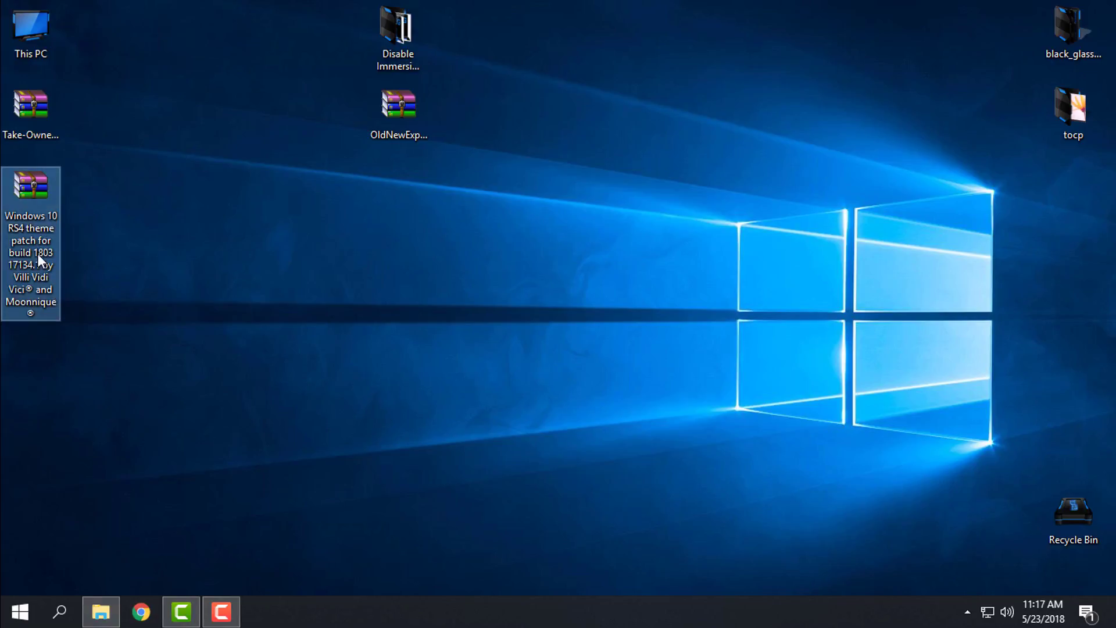
right_click(115, 265)
left_click(184, 335)
left_click(25, 226)
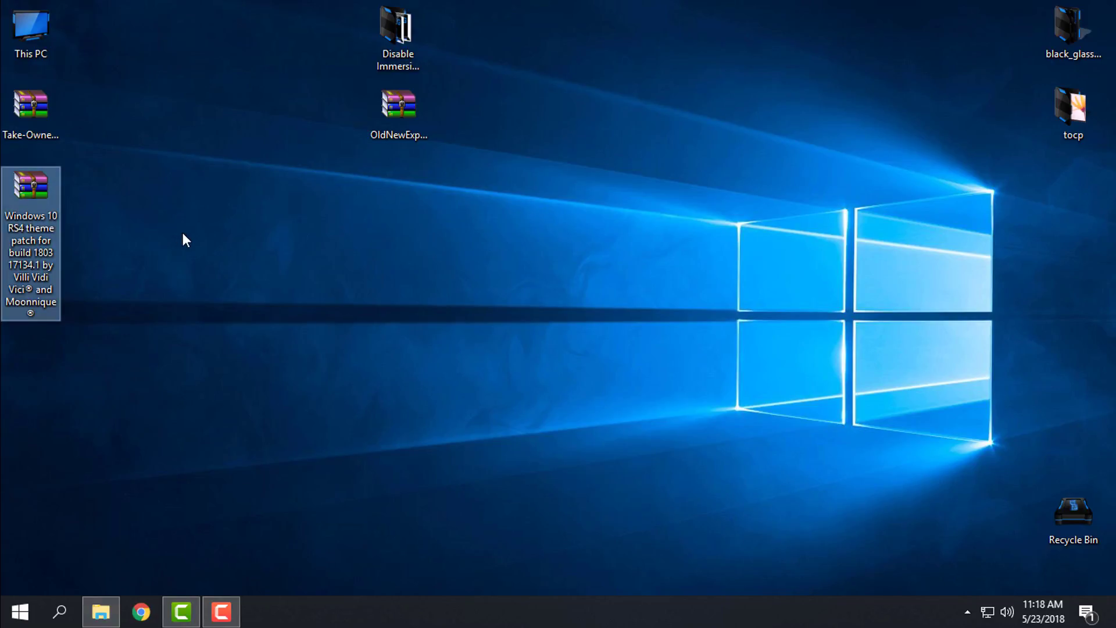
Step: Apply the HUD Machine Launch theme from Personalization > Themes
right_click(182, 233)
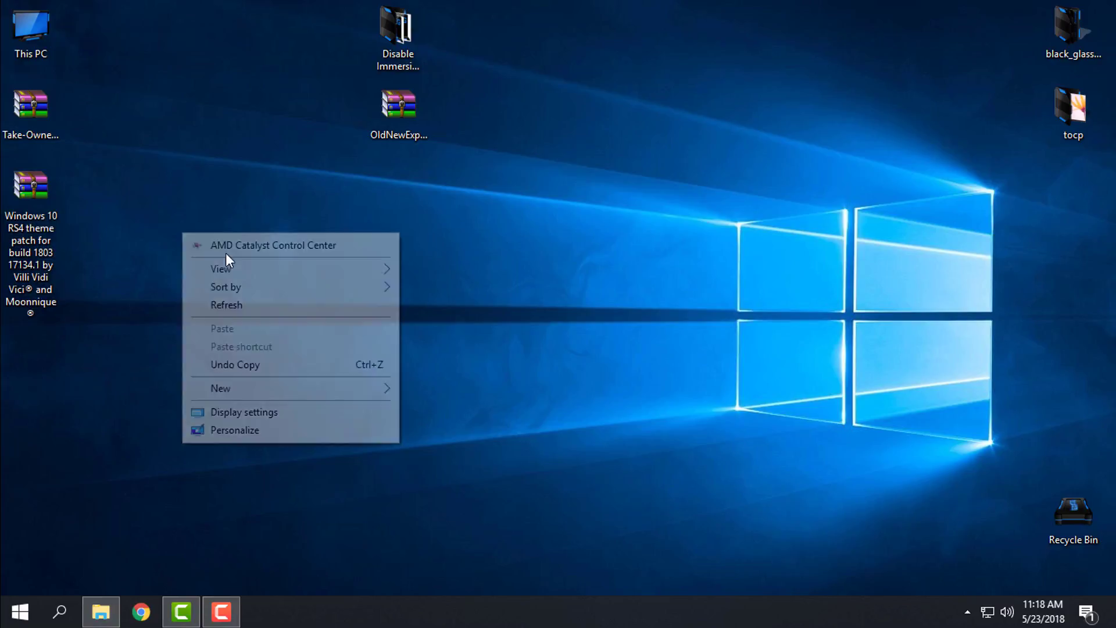
left_click(250, 428)
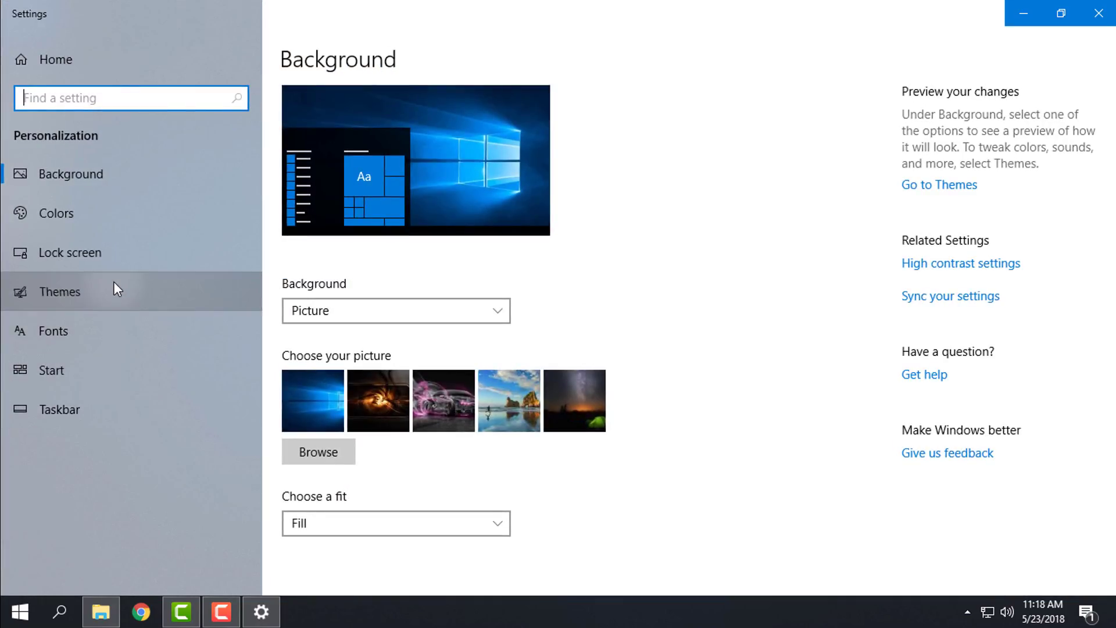
left_click(114, 288)
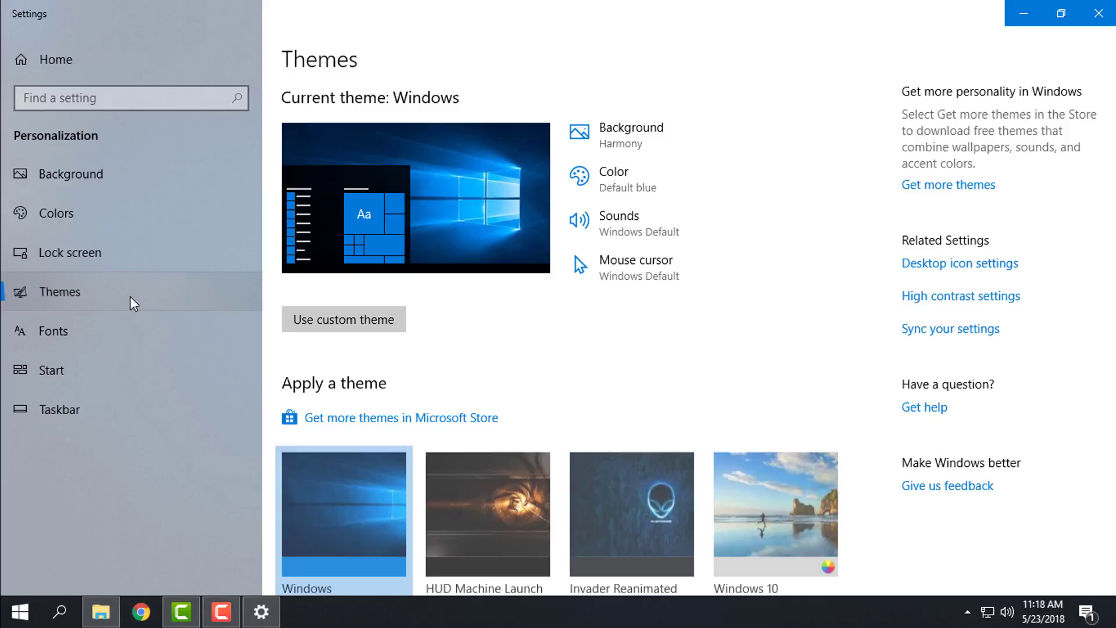
scroll(531, 348, "down", 5)
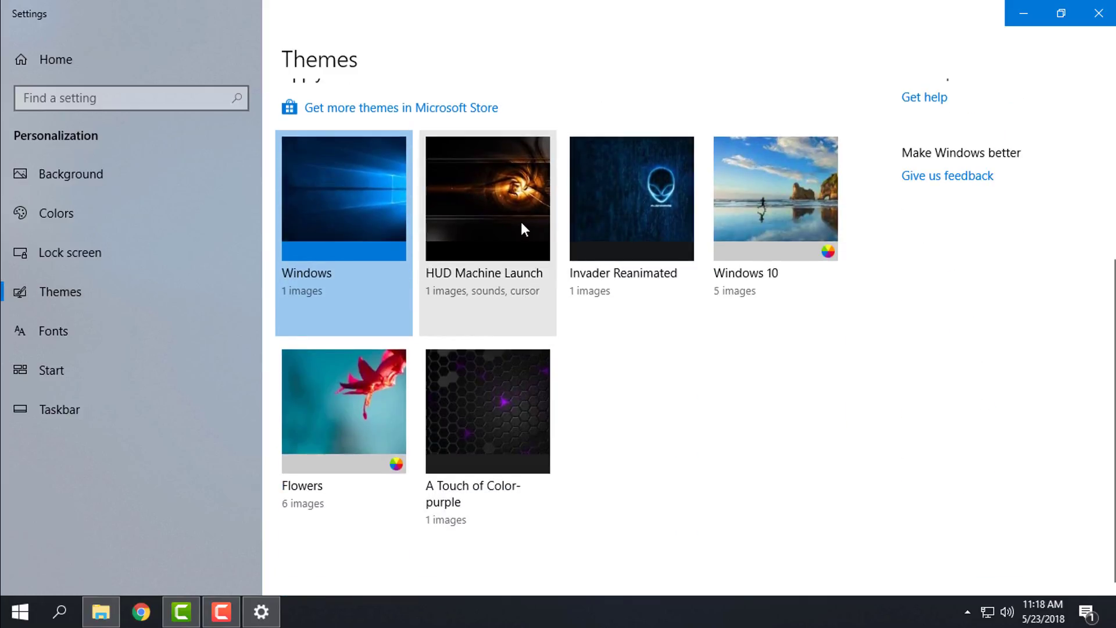
left_click(495, 223)
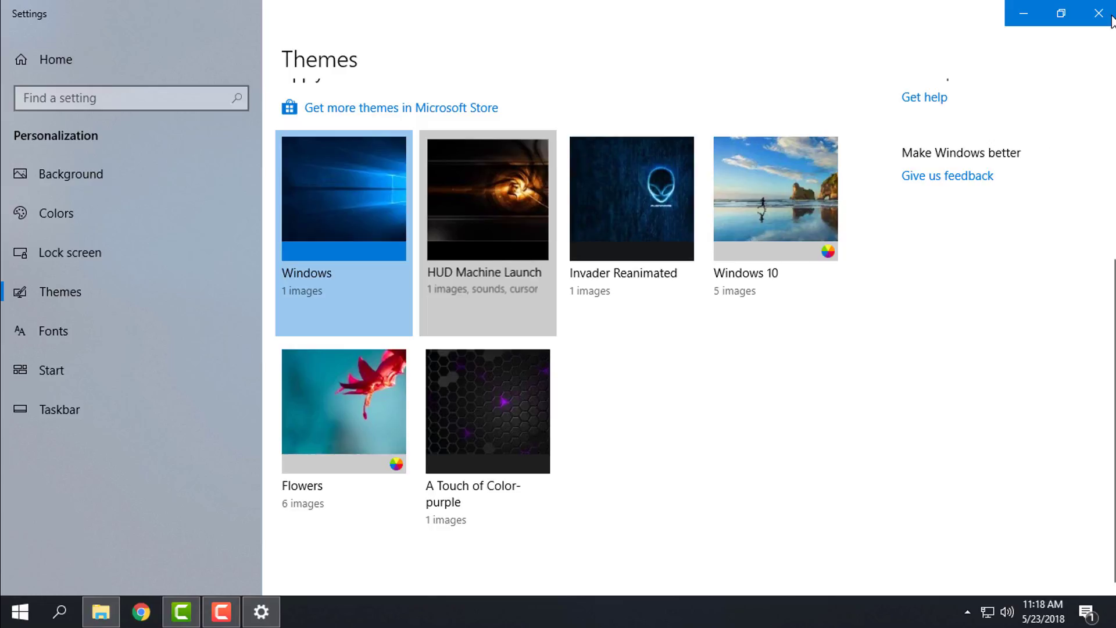
Step: Check how the HUD theme looks on the refreshed desktop and in This PC
left_click(1036, 20)
right_click(268, 359)
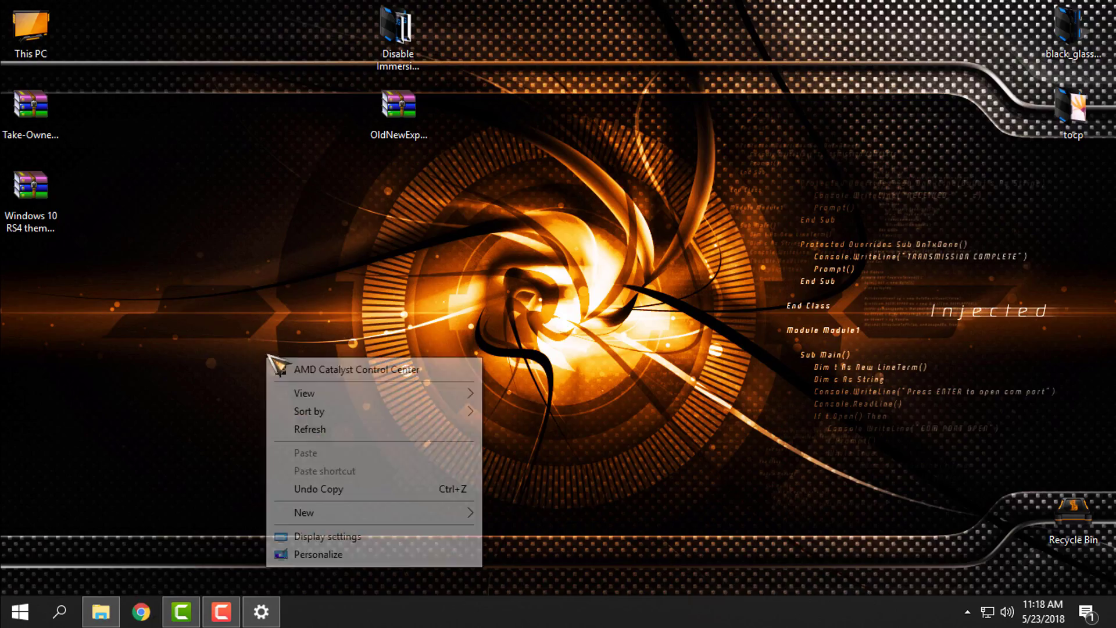
left_click(318, 433)
left_click(113, 609)
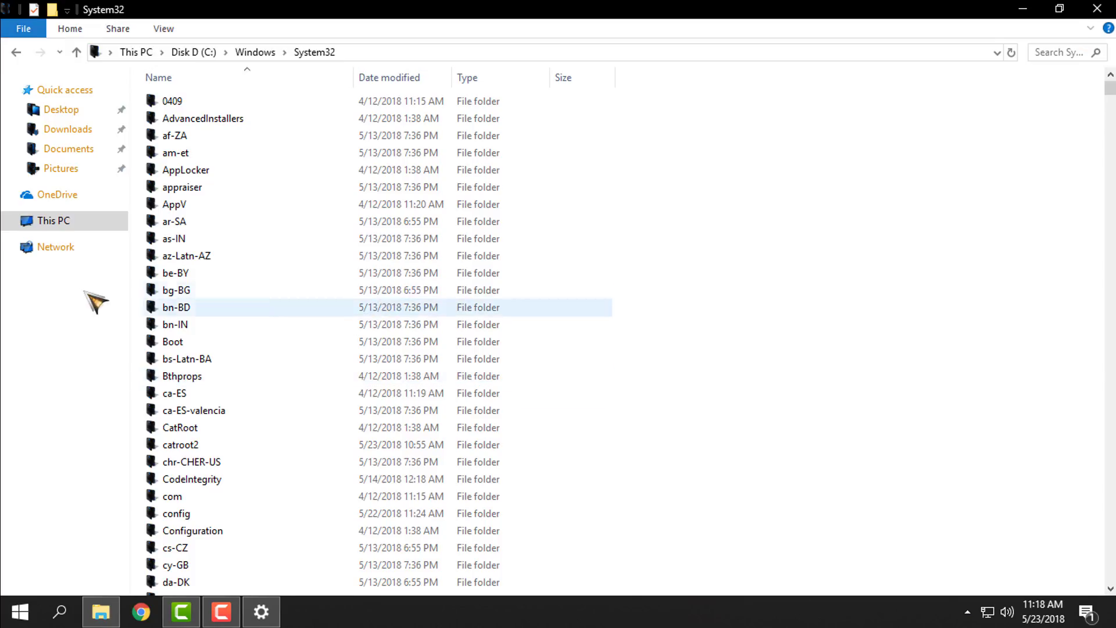
left_click(76, 220)
left_click_drag(489, 10, 575, 127)
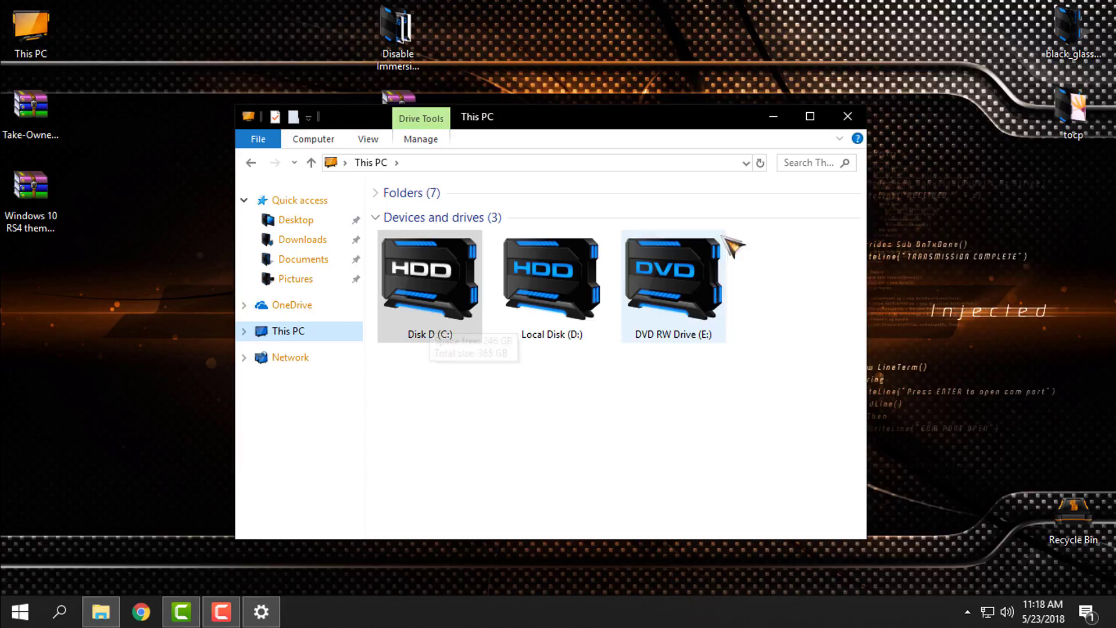
left_click(773, 116)
Step: Reapply the default Windows theme and close Settings
left_click(261, 611)
scroll(465, 389, "down", 5)
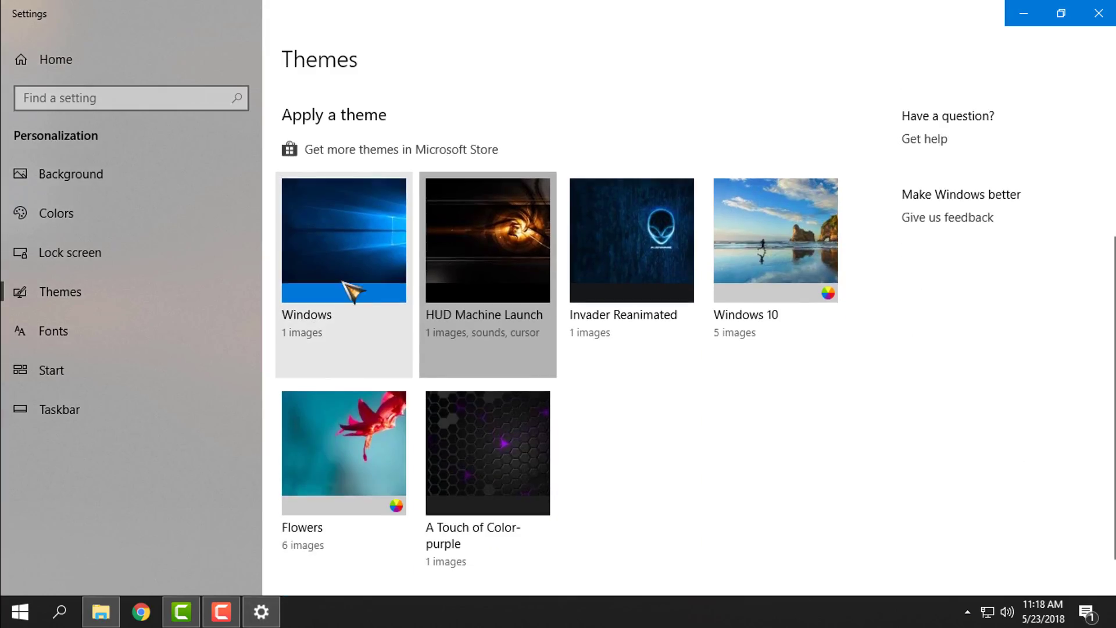
left_click(366, 283)
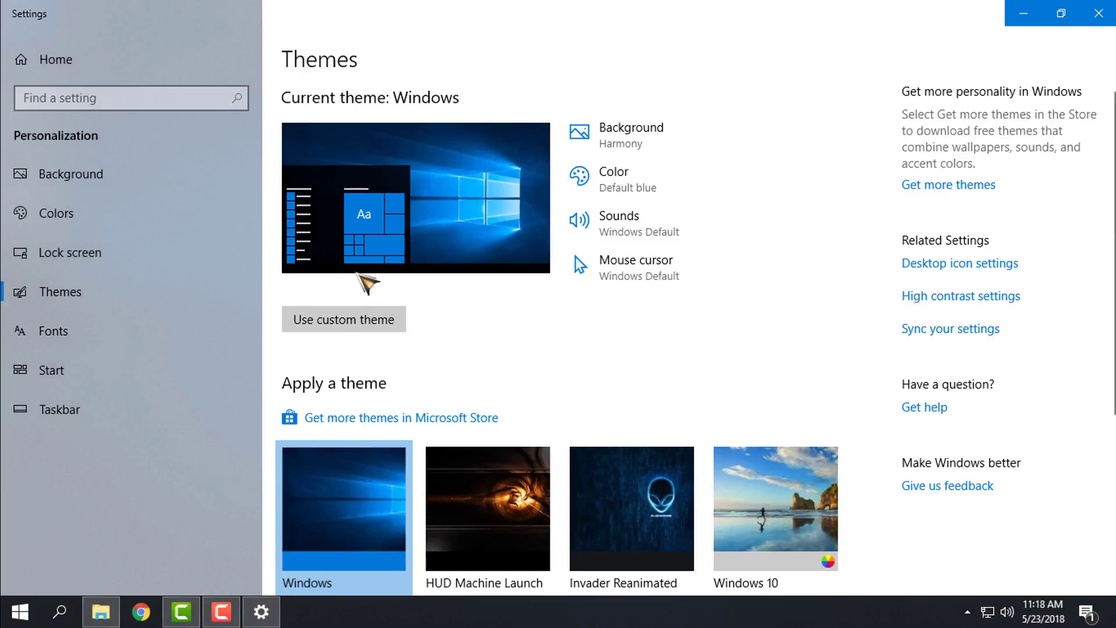
left_click(1098, 18)
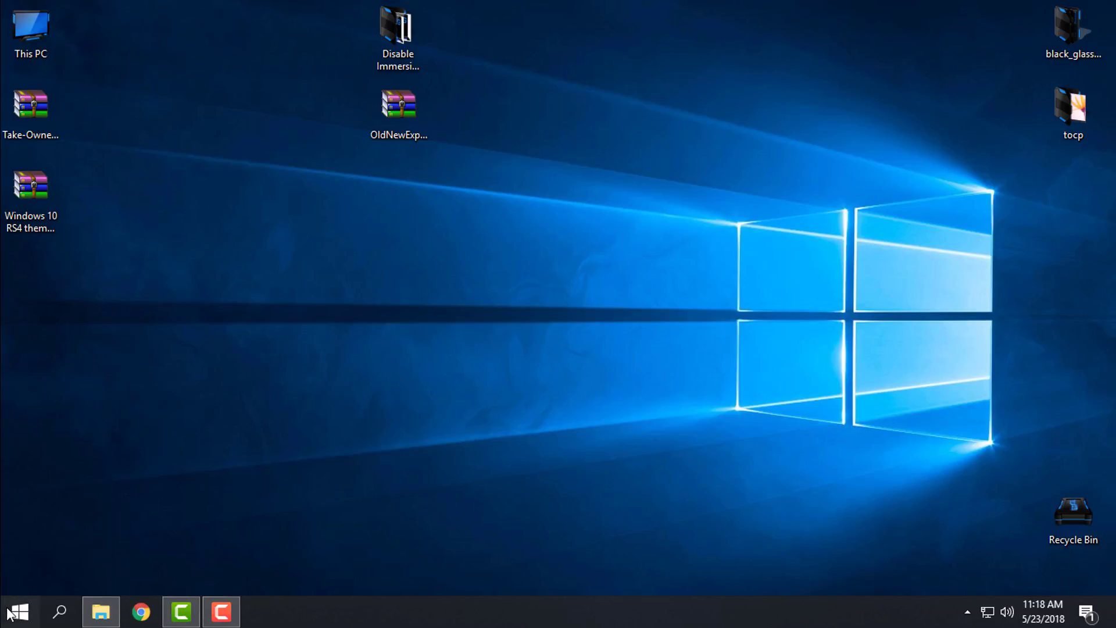
left_click(10, 612)
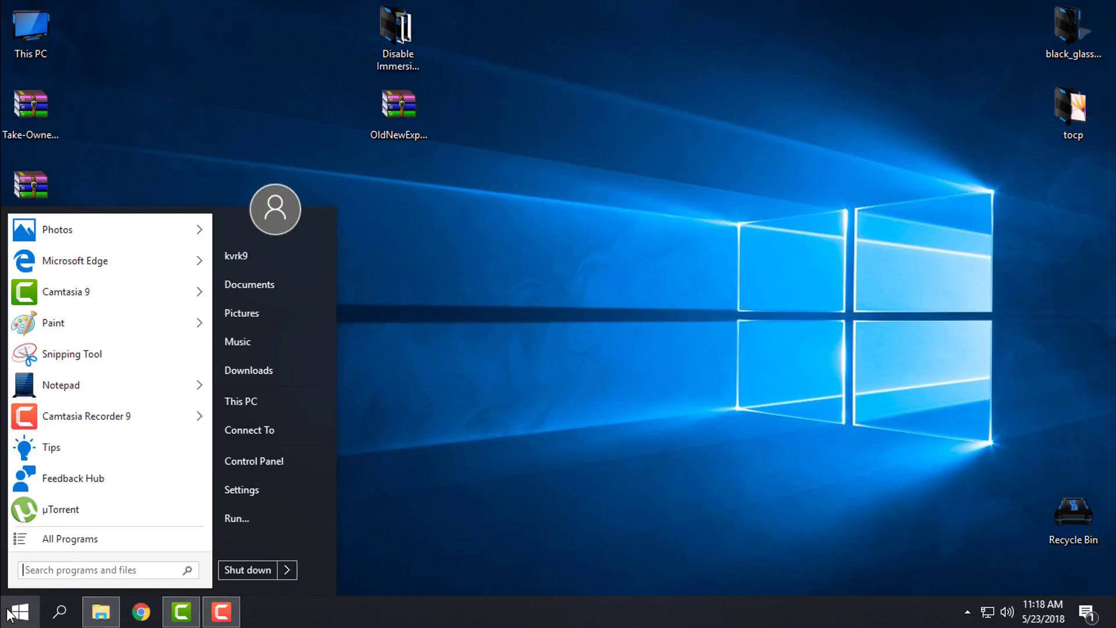
type("abo")
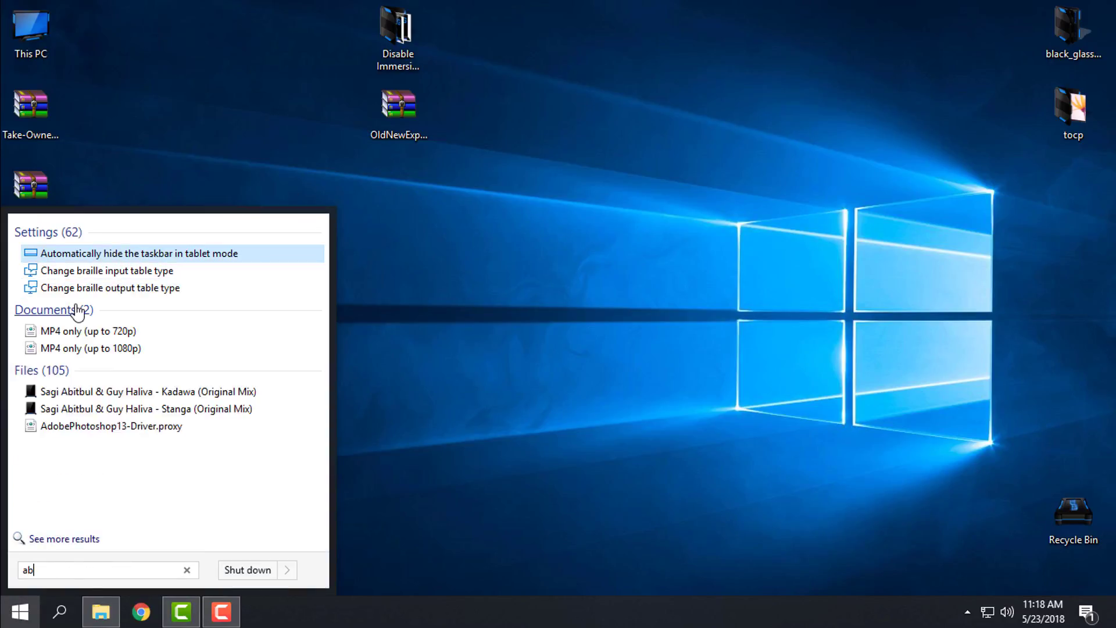
type("ut")
left_click(84, 256)
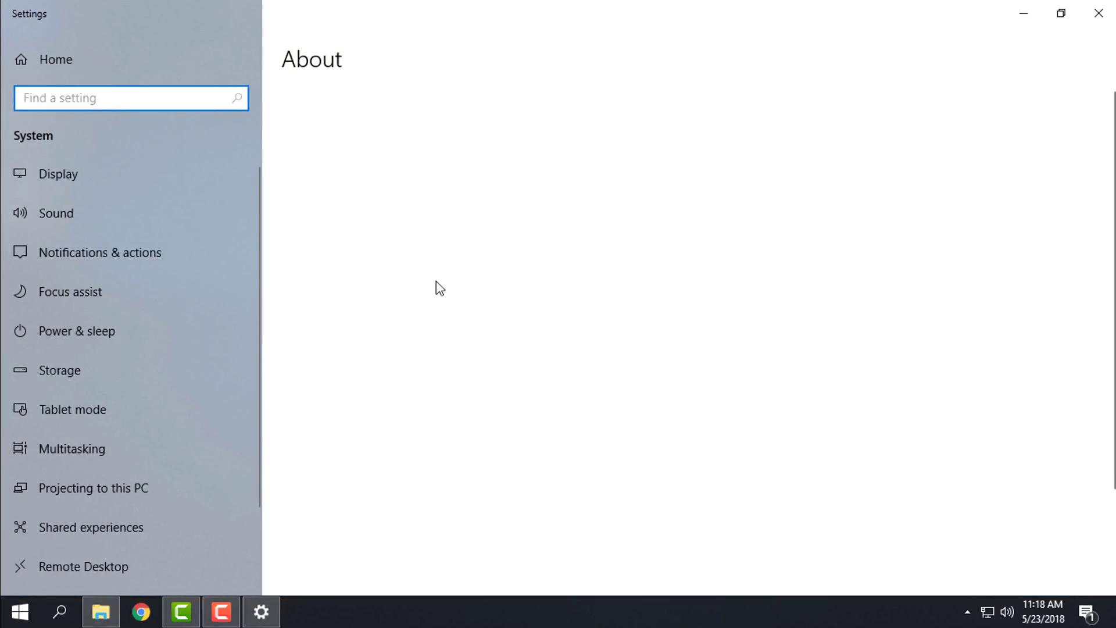
scroll(565, 325, "down", 5)
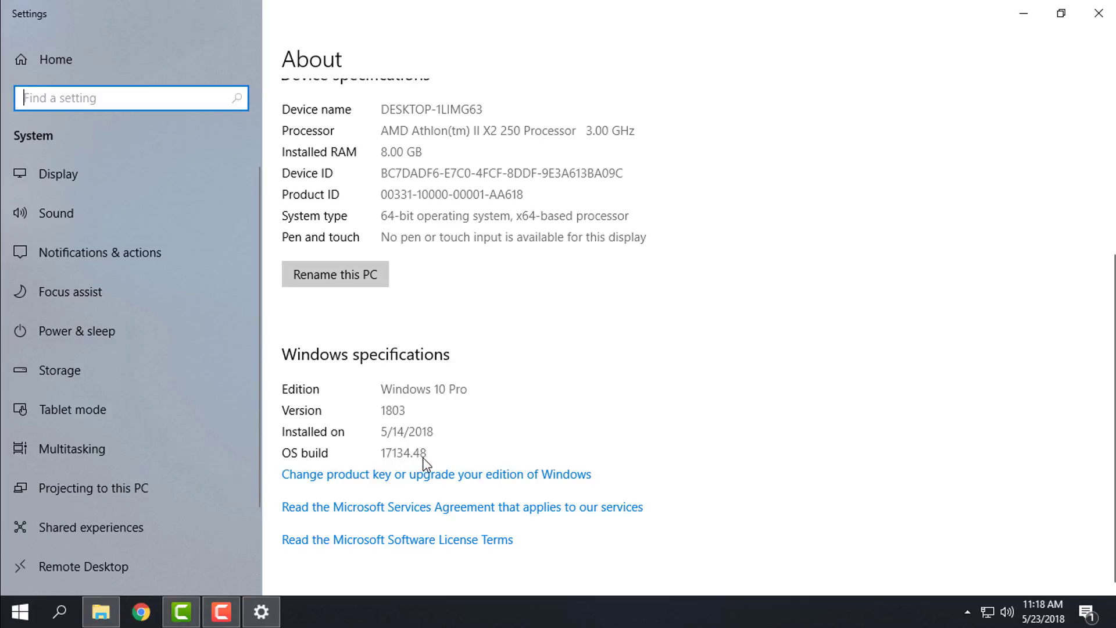
Step: Extract the Take-Ownership and theme patch archives each to a separate folder with WinRAR
left_click(1099, 13)
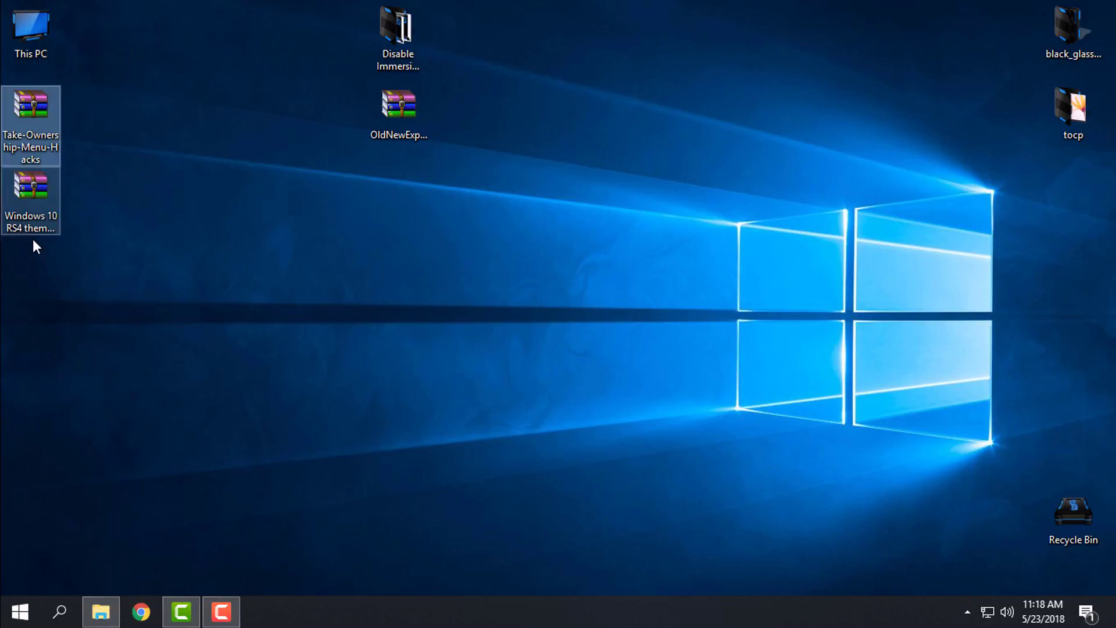
left_click(31, 192)
left_click(179, 236)
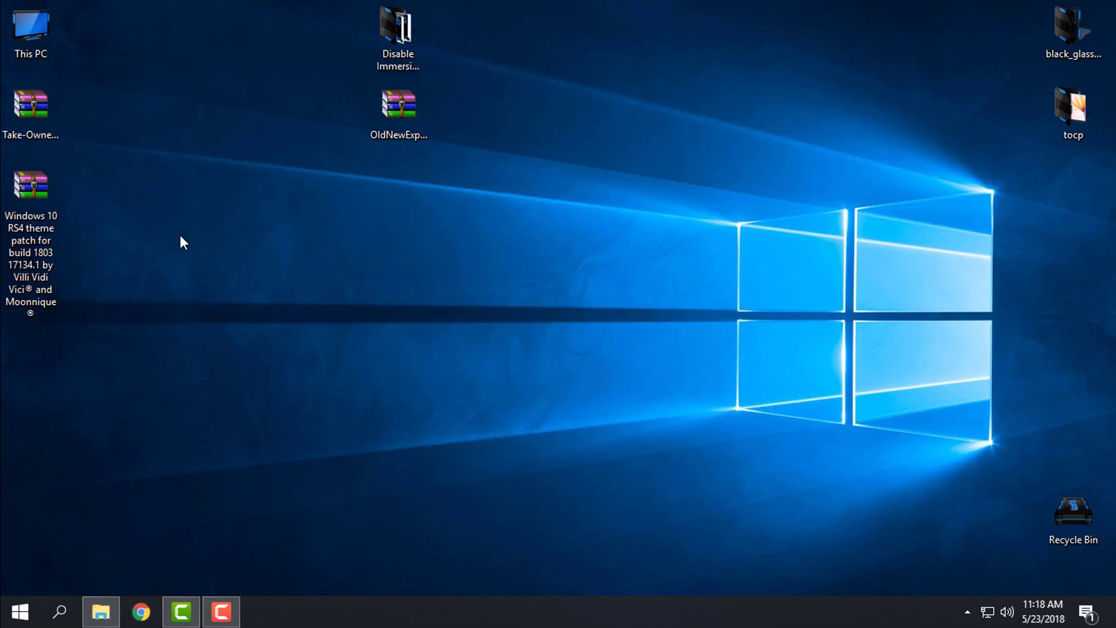
left_click_drag(100, 149, 46, 224)
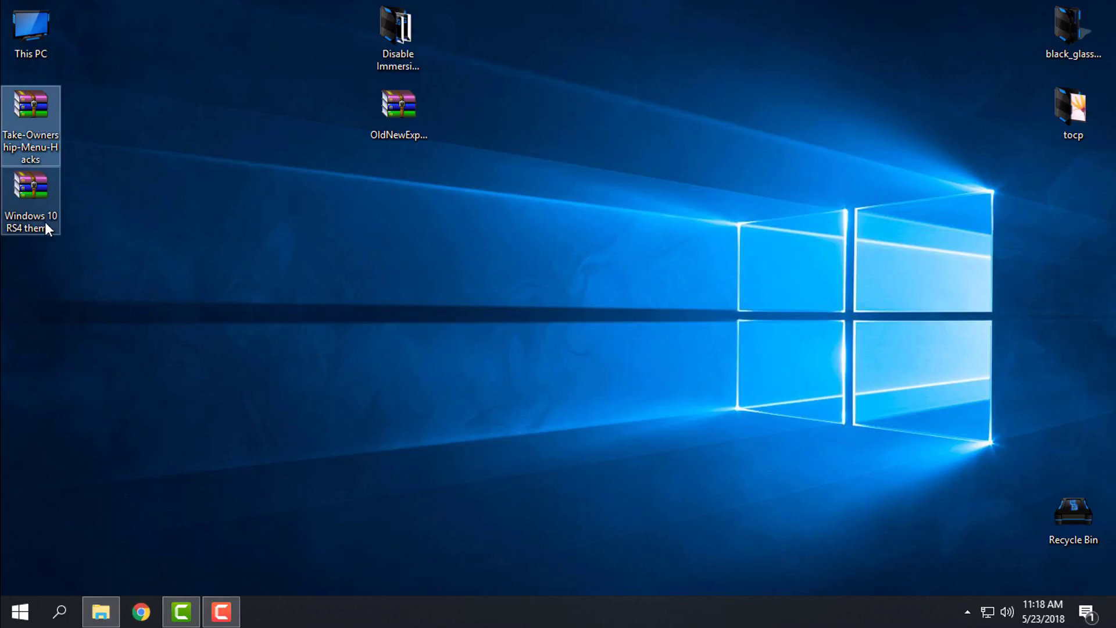
left_click(12, 233)
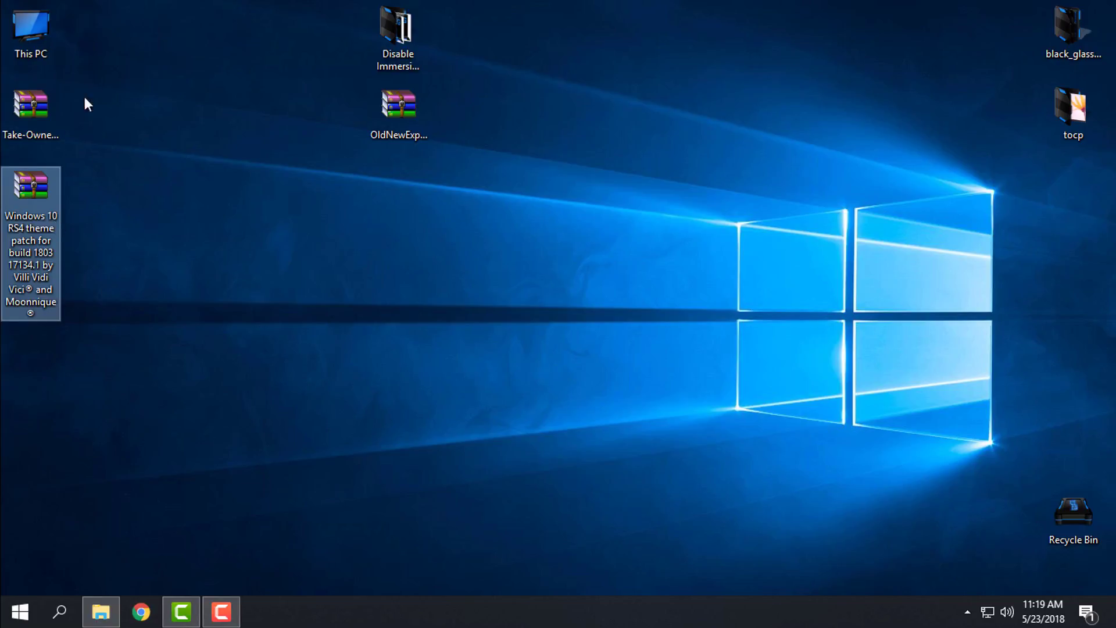
left_click(32, 113, "ctrl")
right_click(23, 243)
mouse_move(228, 314)
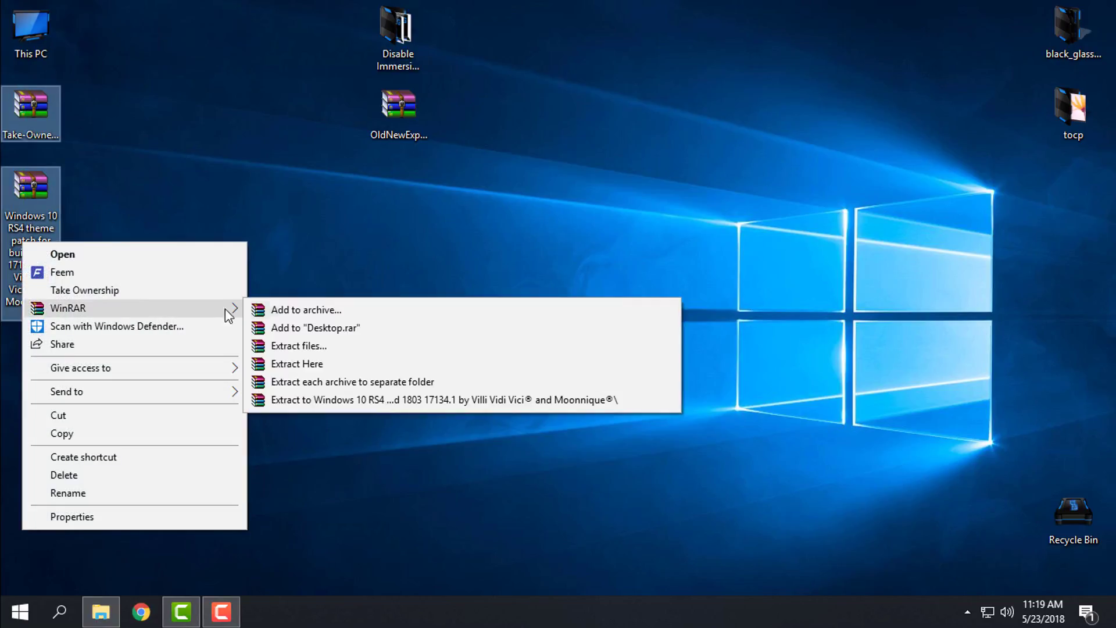
left_click(320, 381)
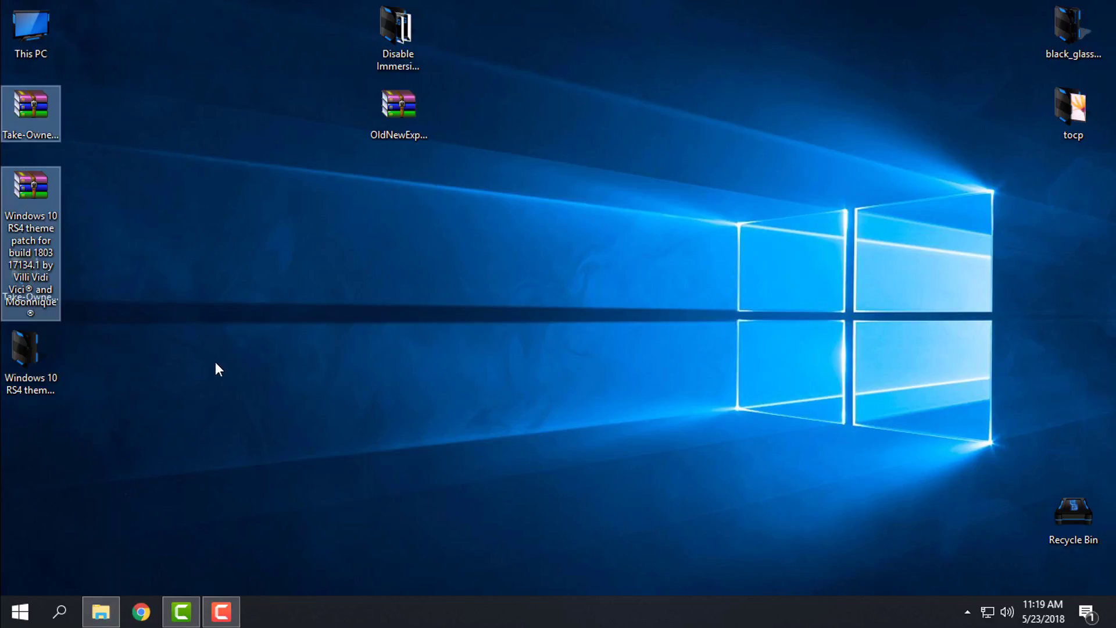
Step: Open the extracted Take-Ownership-Menu-Hacks folder and its Take Ownership Menu Hacks subfolder
left_click(23, 345)
left_click(128, 290)
double_click(32, 297)
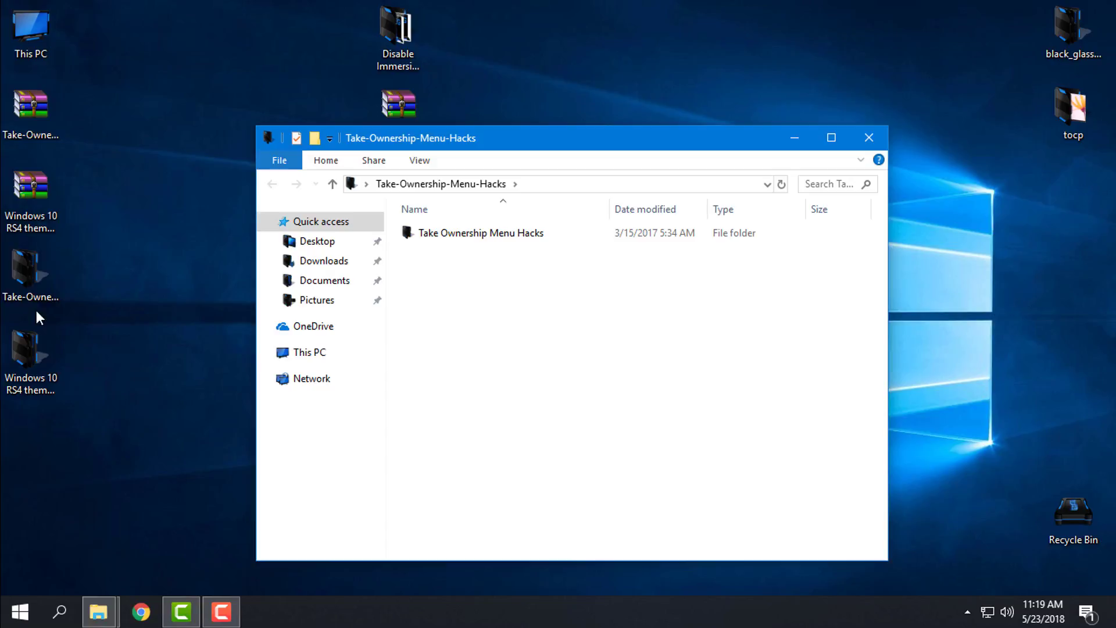
double_click(473, 235)
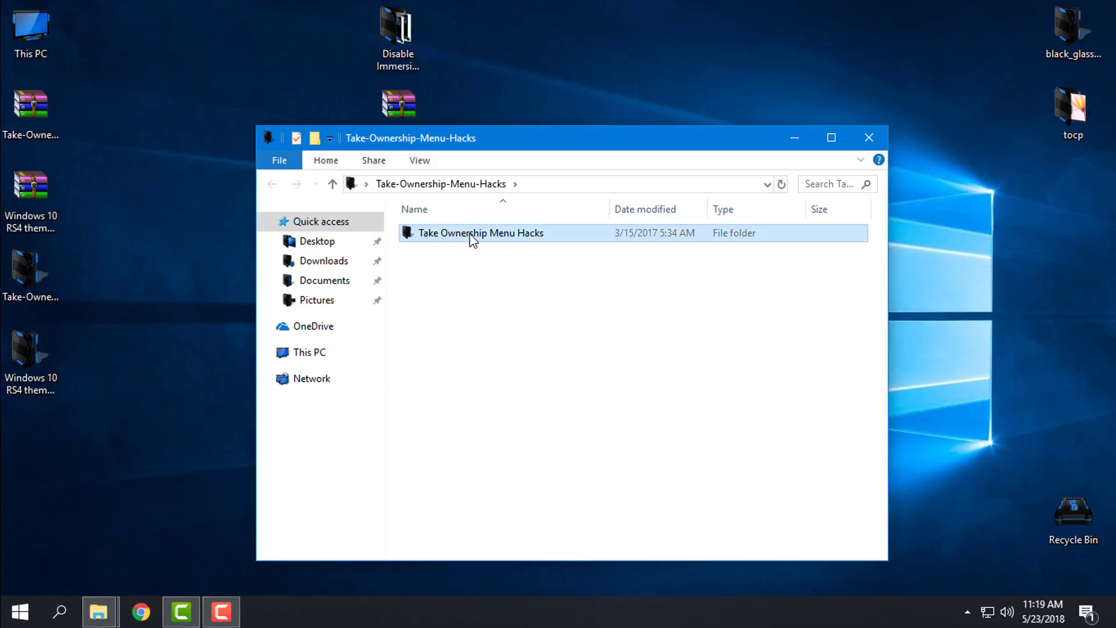
Step: Merge the Add Take Ownership to Context menu registry file and close the folder
right_click(473, 236)
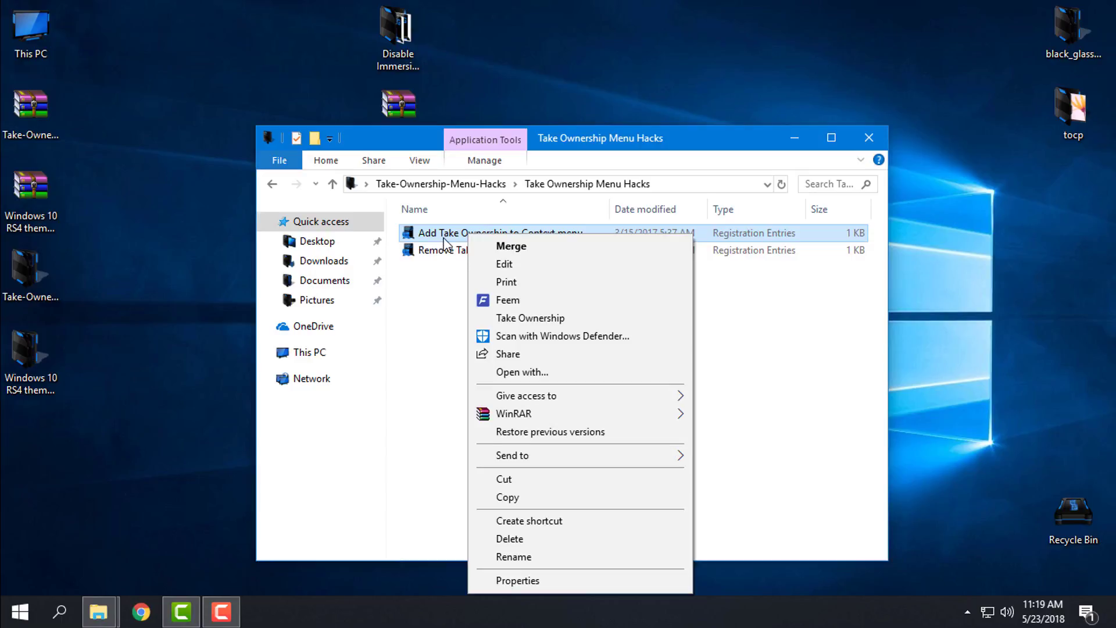
left_click(459, 233)
right_click(472, 233)
left_click(508, 245)
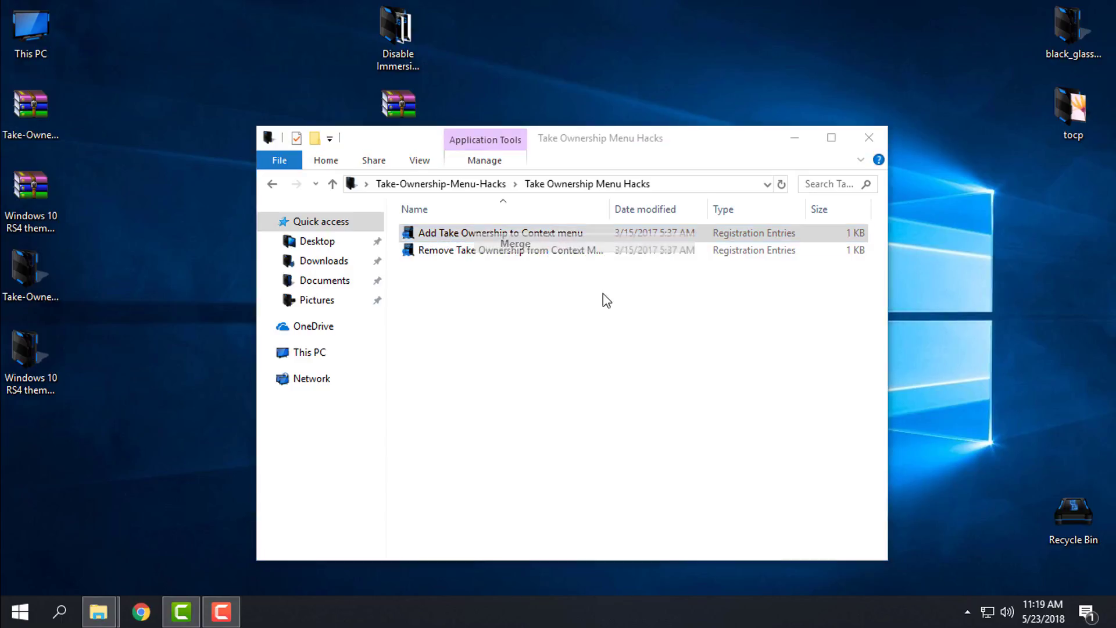
left_click(607, 321)
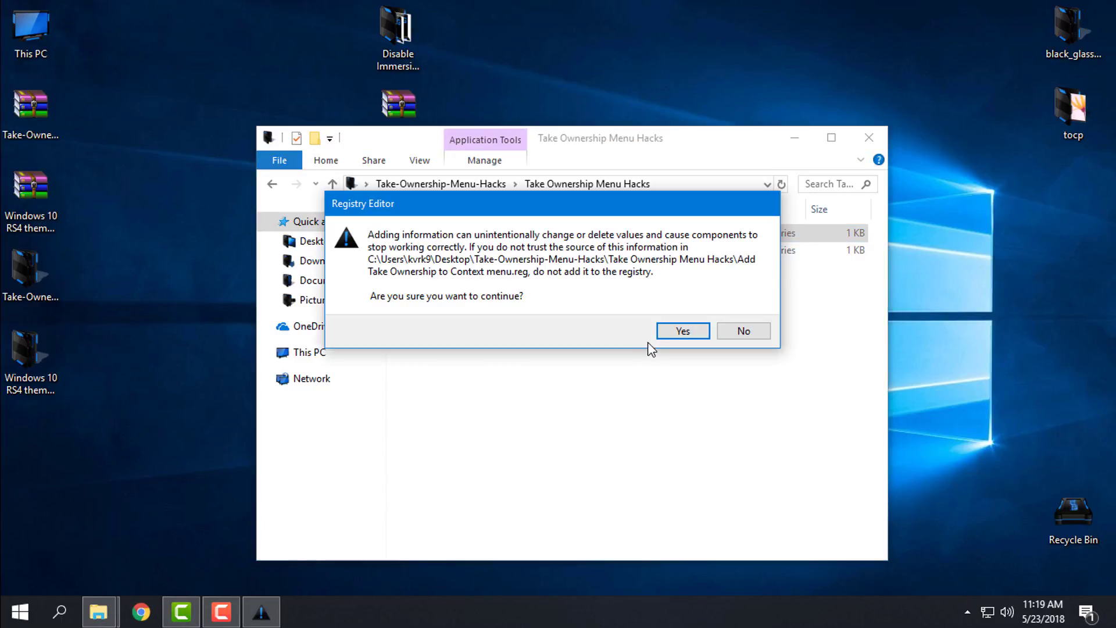
left_click(674, 330)
left_click(741, 312)
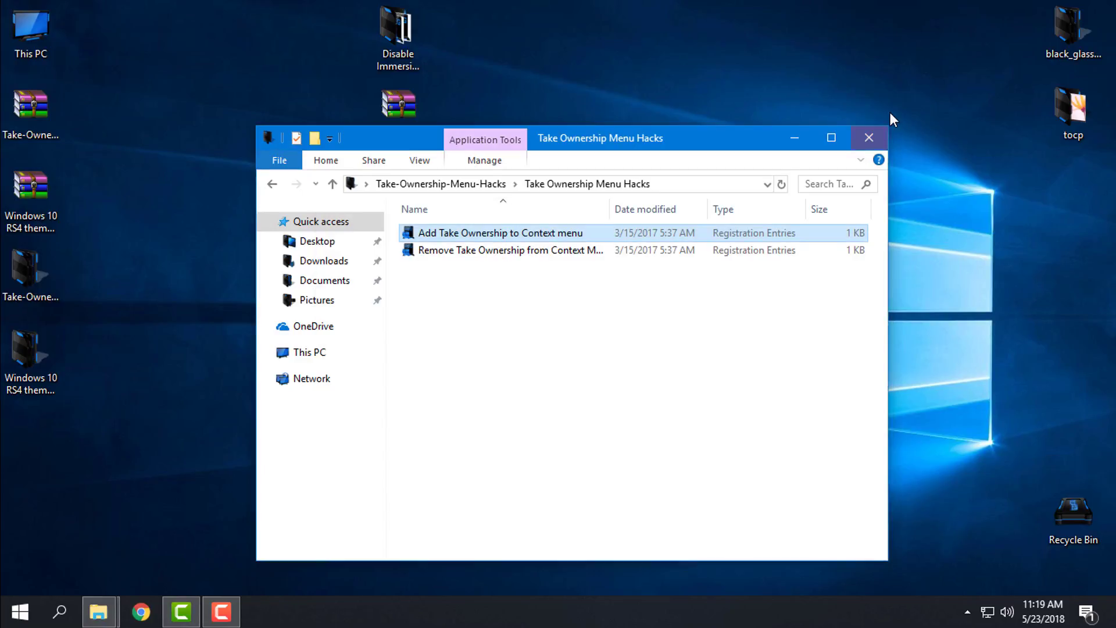
left_click(882, 141)
Step: Open the maximized theme patch folder, select uxinit.dll and uxtheme.dll, then minimize it
double_click(46, 369)
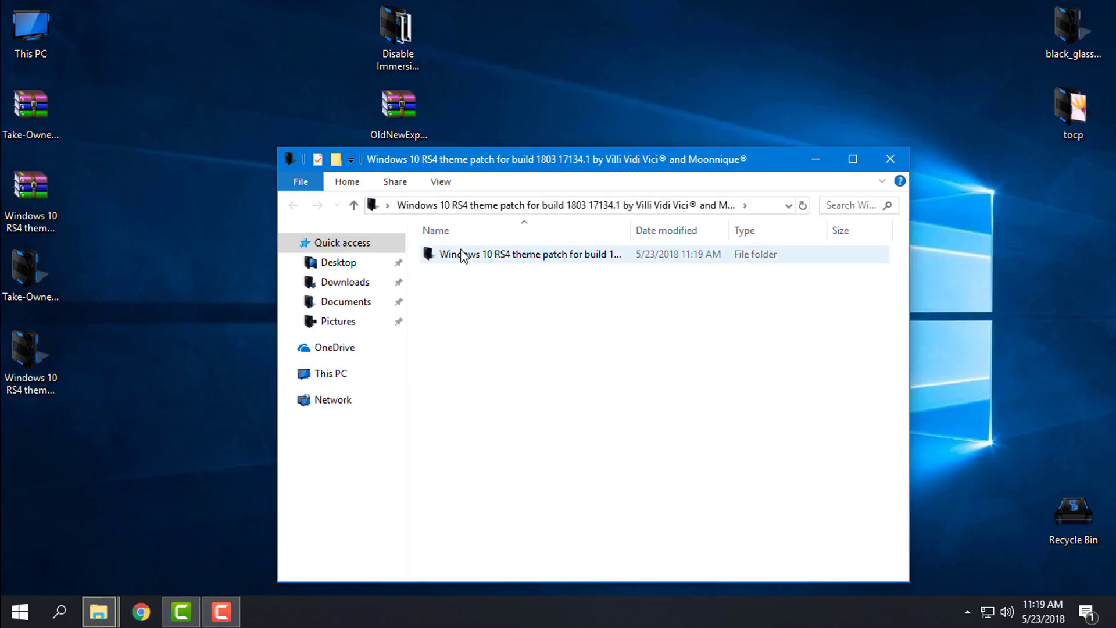
double_click(471, 257)
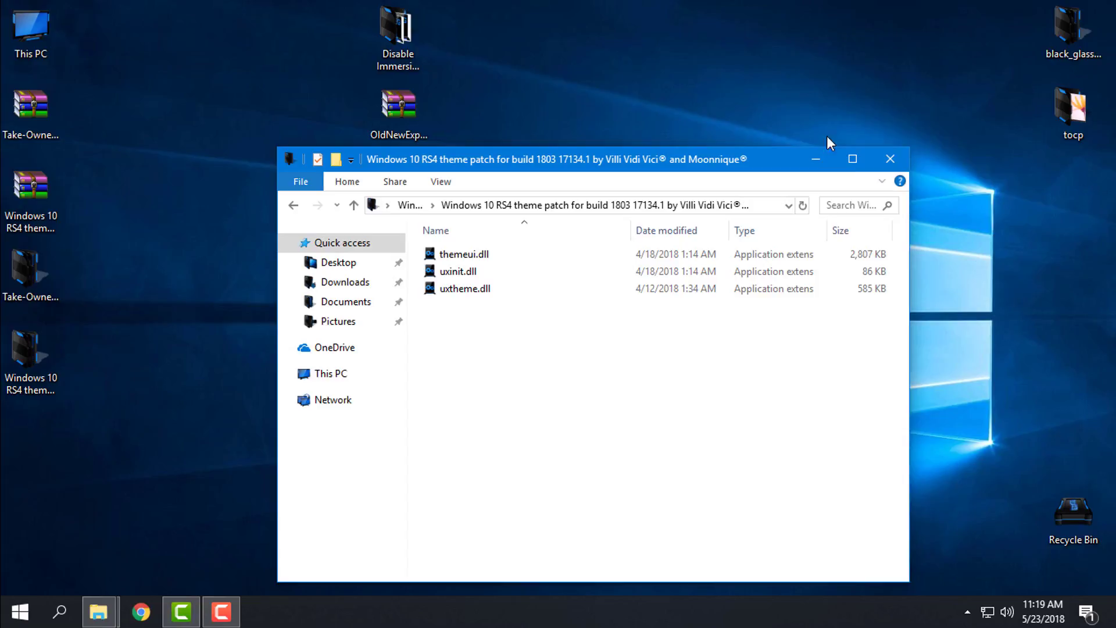
left_click(853, 158)
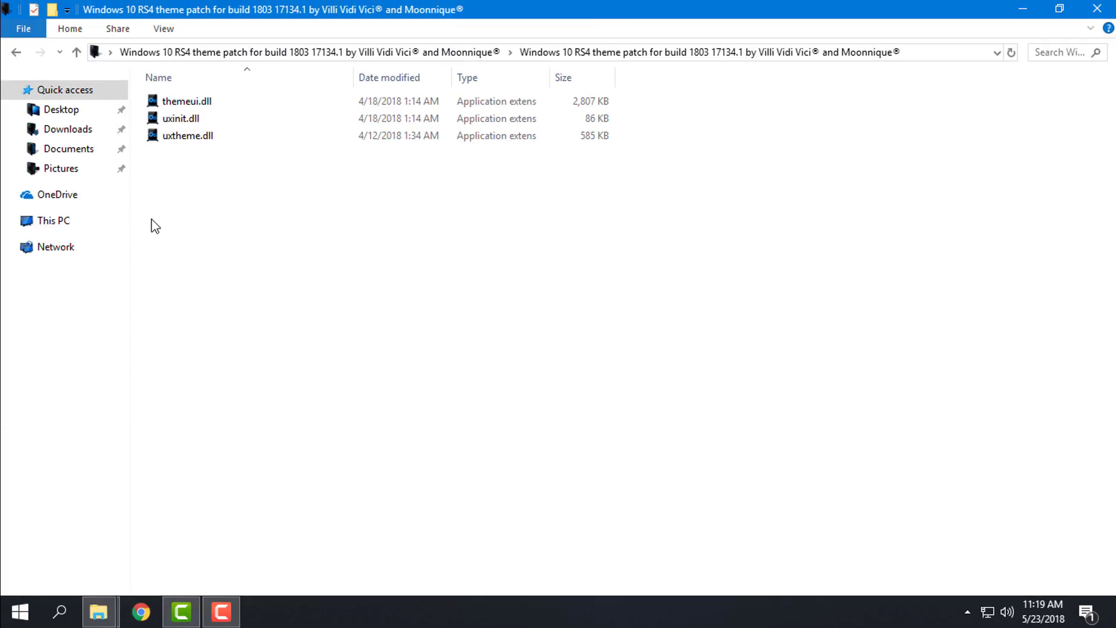
left_click_drag(168, 184, 316, 207)
left_click(1032, 8)
Step: Open C:\Windows\System32 via This PC and snap that window to the left half
left_click(19, 612)
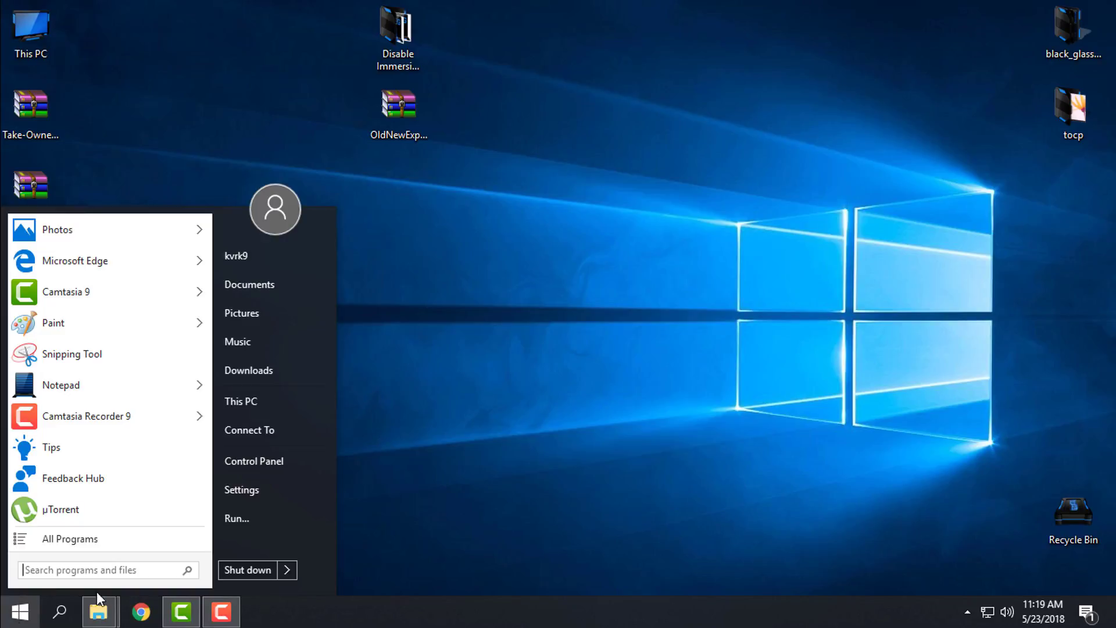
left_click(280, 400)
double_click(461, 270)
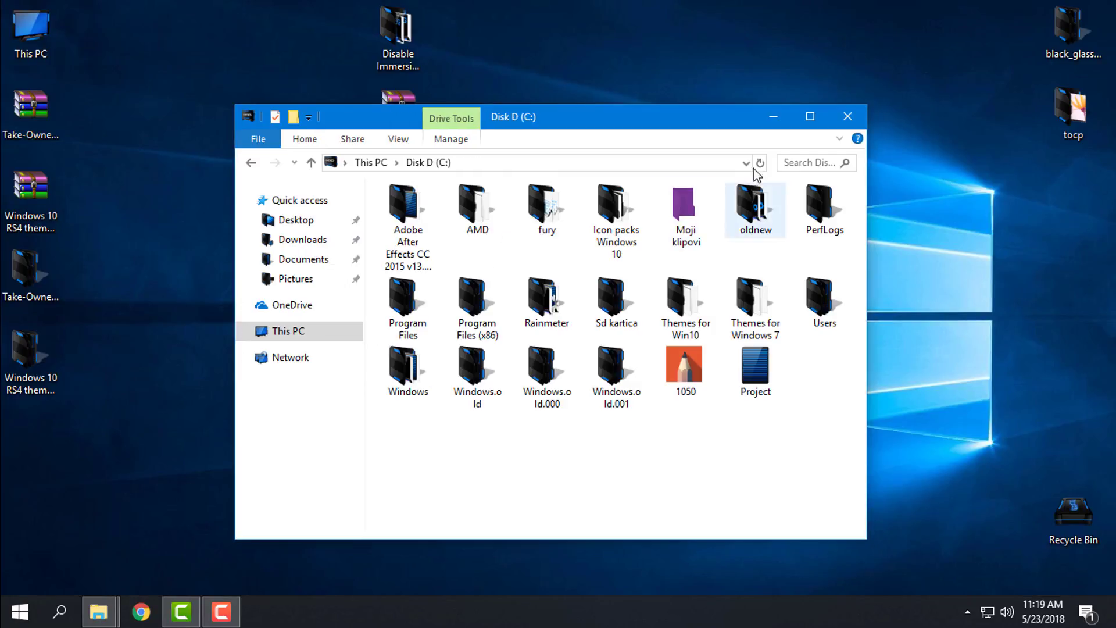
left_click(810, 116)
double_click(1094, 109)
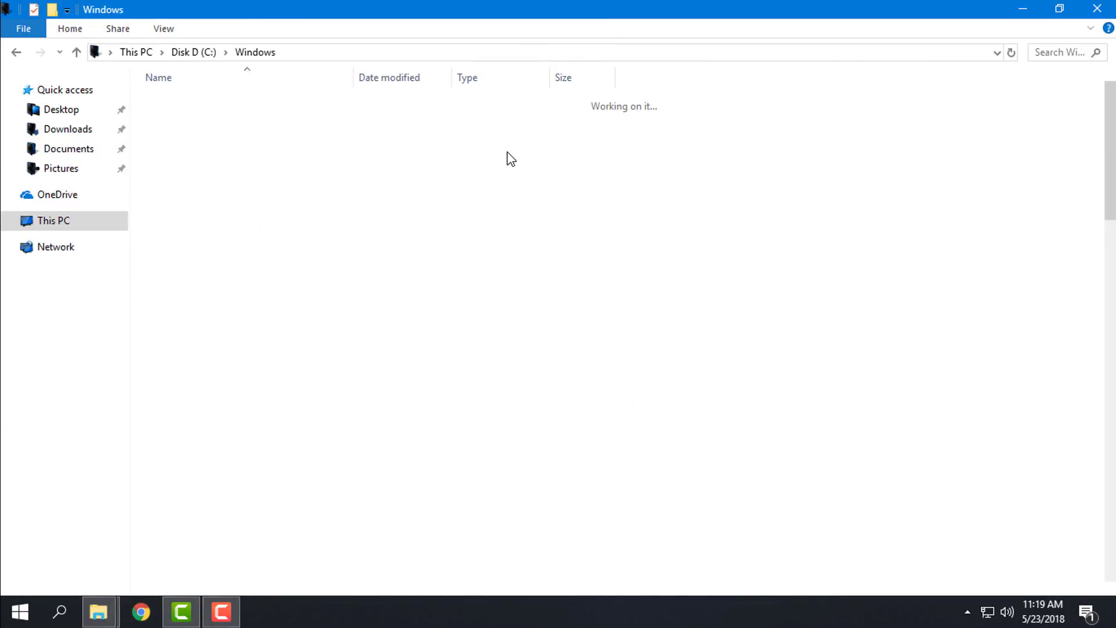
scroll(508, 157, "down", 15)
left_click(274, 166)
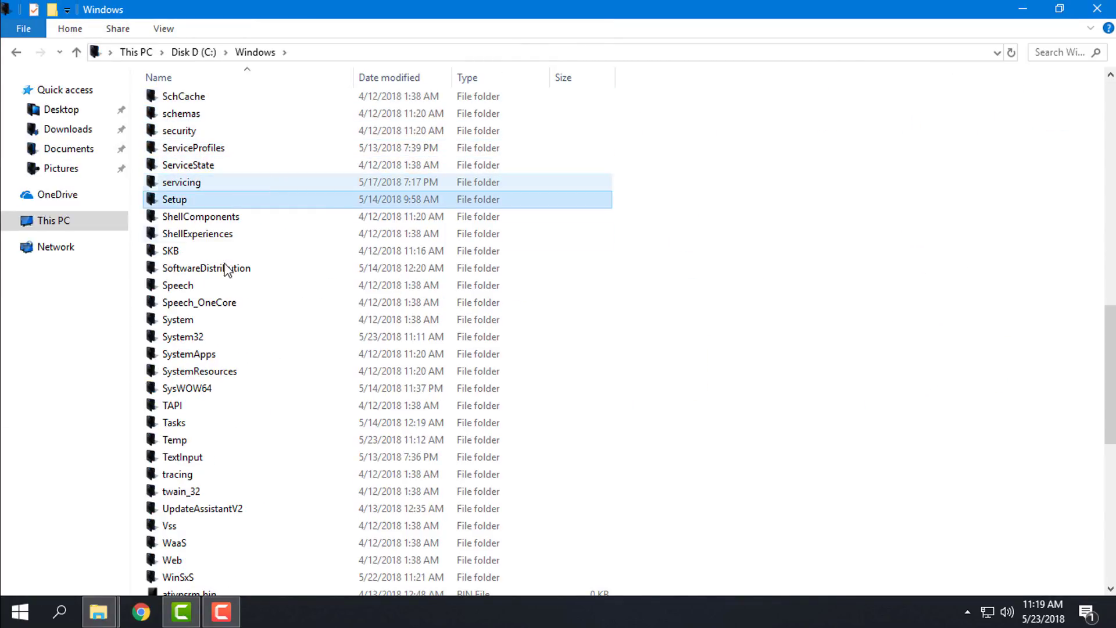
double_click(195, 337)
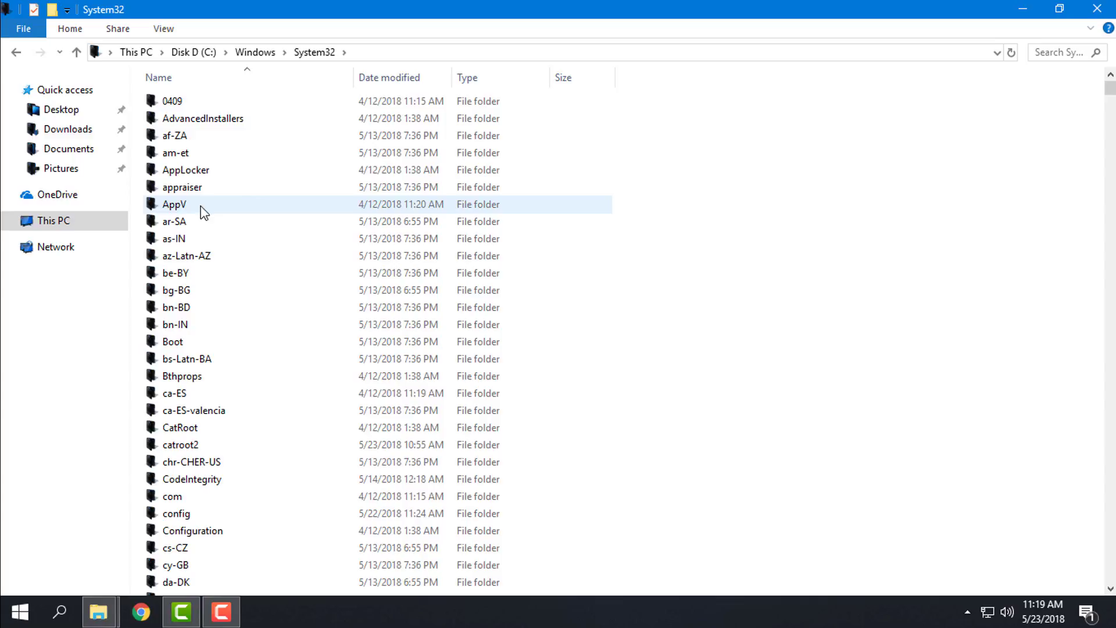
left_click_drag(384, 9, 3, 272)
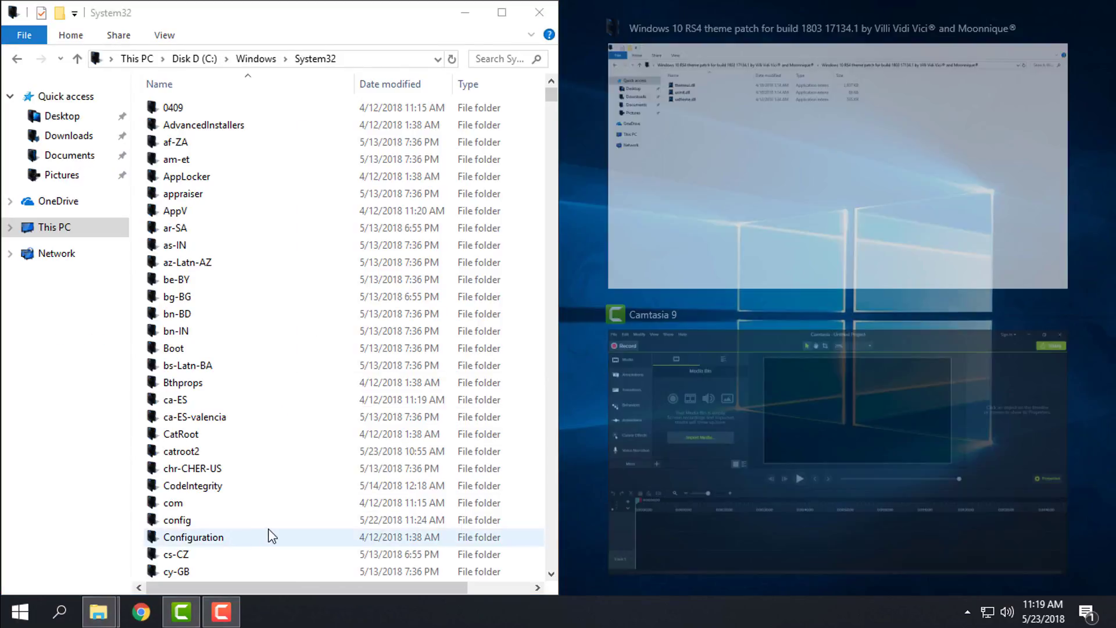
Step: Snap the theme patch folder to the right half and select its themeui.dll and uxtheme.dll
left_click(737, 158)
left_click(771, 109)
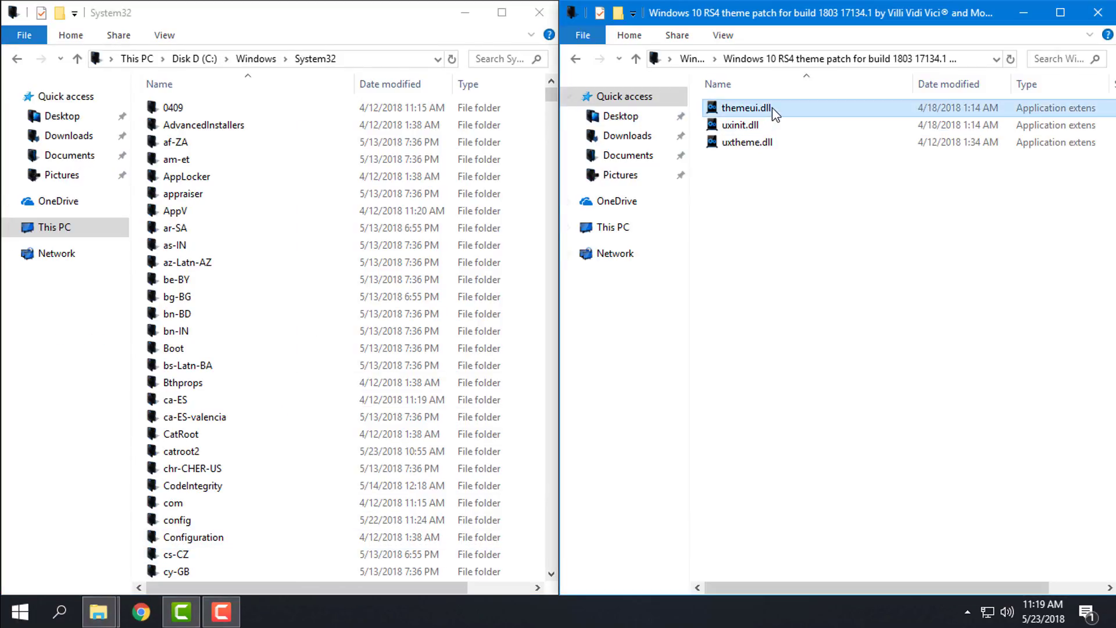
left_click(772, 143, "ctrl")
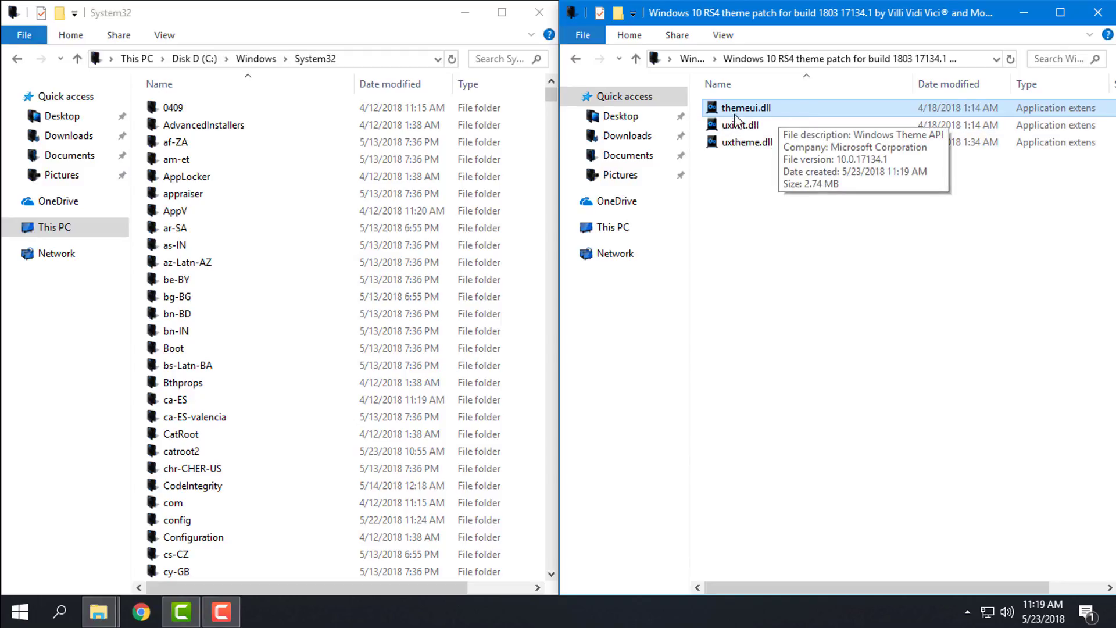
mouse_move(779, 118)
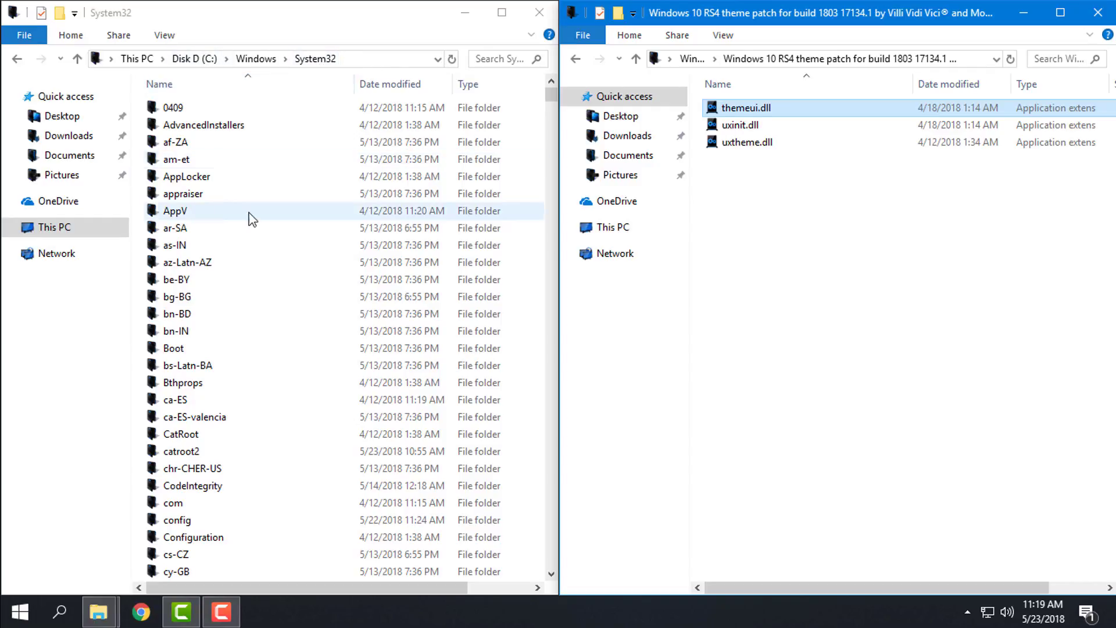
Step: Jump to System32's original themeui.dll by typing 'them' and select it
left_click(182, 217)
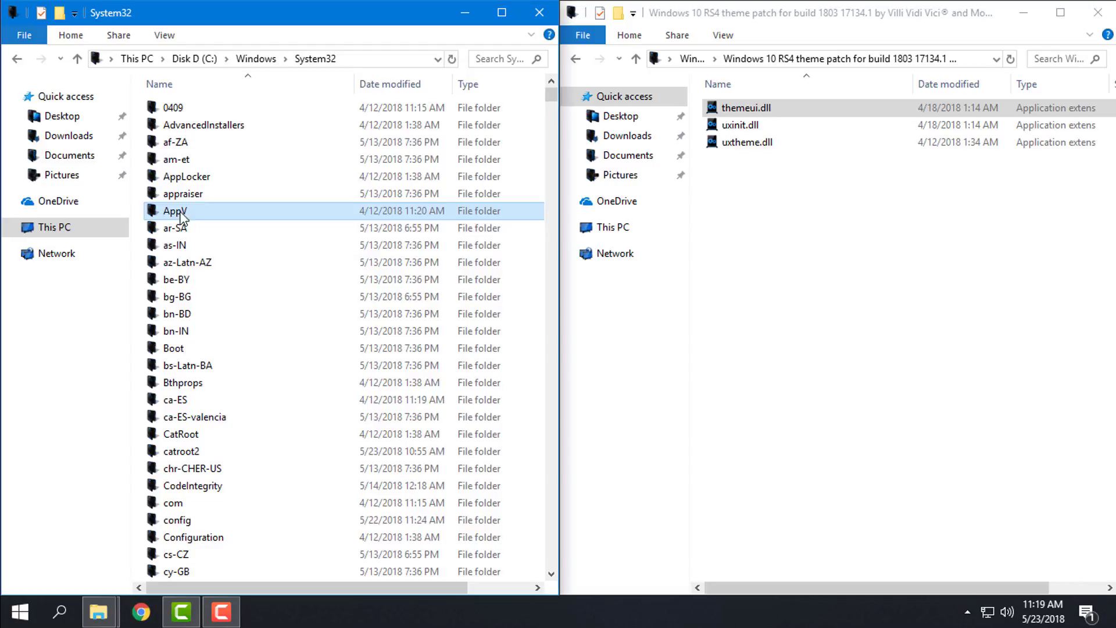
type("tastapim")
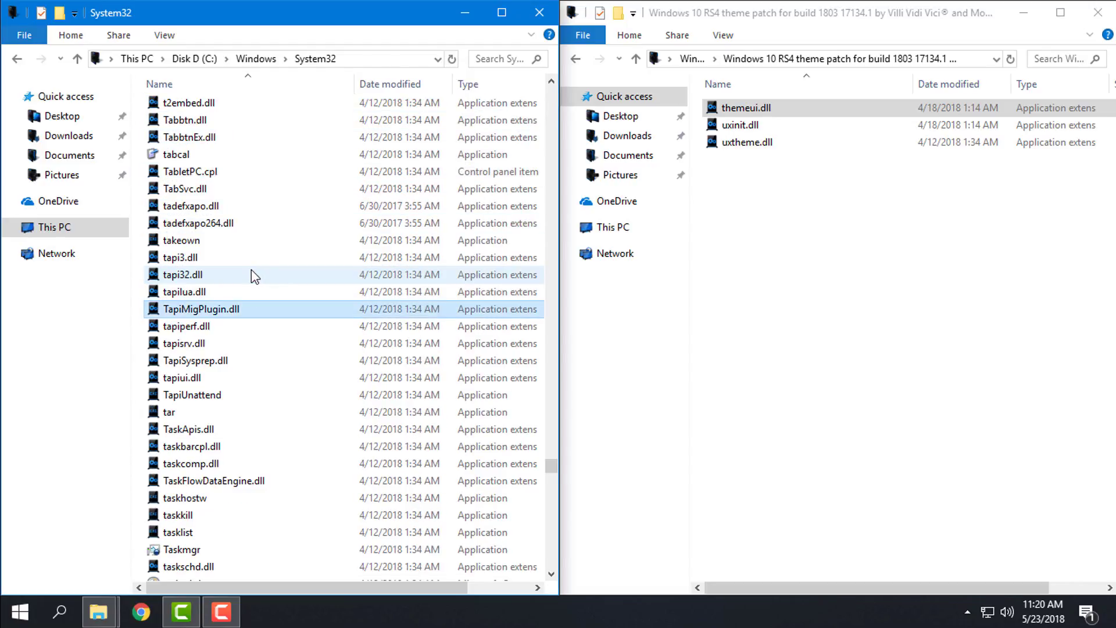
type("taskschd")
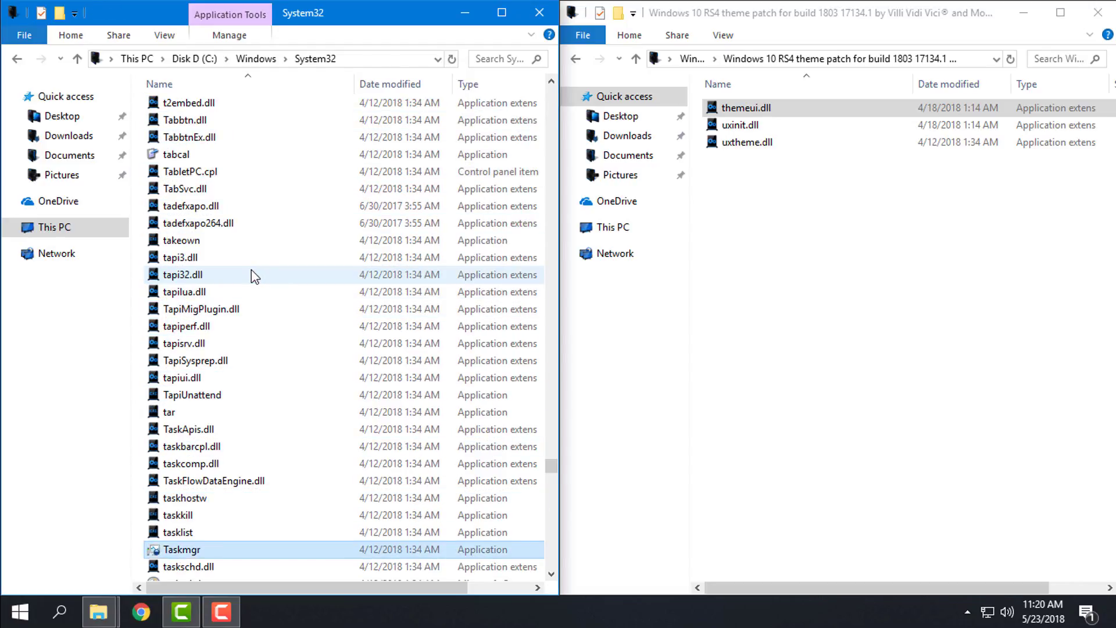
key("Down")
key("Down")
key("Down")
key("Down")
key("Down")
key("Down")
key("Down")
key("Down")
key("Down")
key("Down")
key("Down")
key("Down")
key("Down")
key("Down")
key("Down")
key("Down")
key("Down")
key("Down")
key("Down")
key("Down")
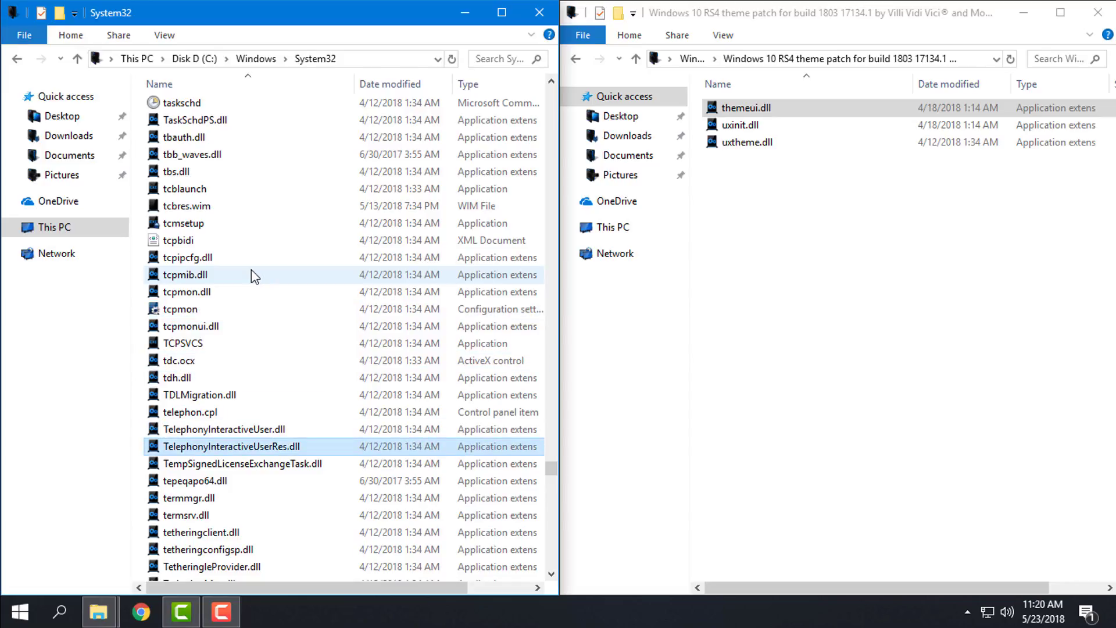
key("Down")
key("Down")
key("Down")
key("Down")
key("Down")
key("Down")
type("them")
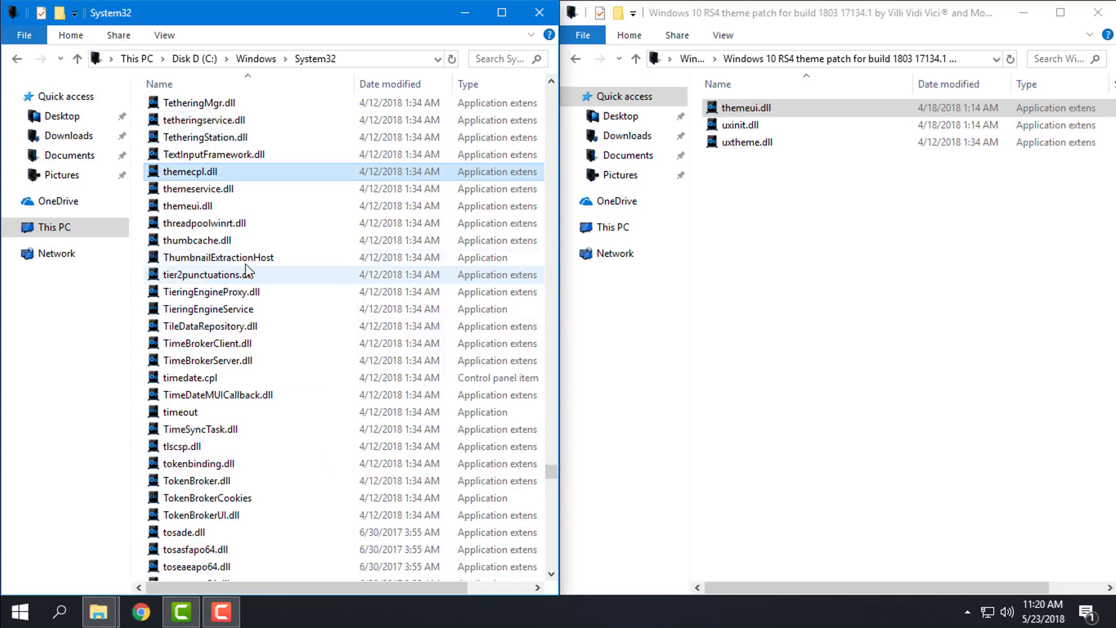
left_click(188, 207)
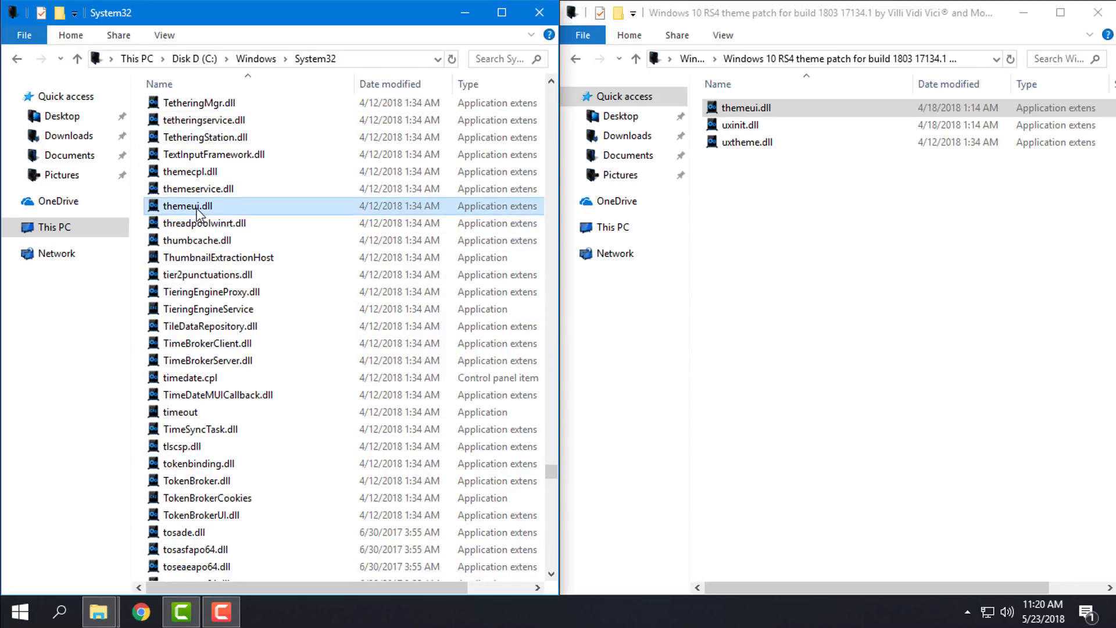
mouse_move(224, 216)
Step: Take ownership of System32's themeui.dll, then append 'backup' to rename it themeuibackup.dll
right_click(173, 213)
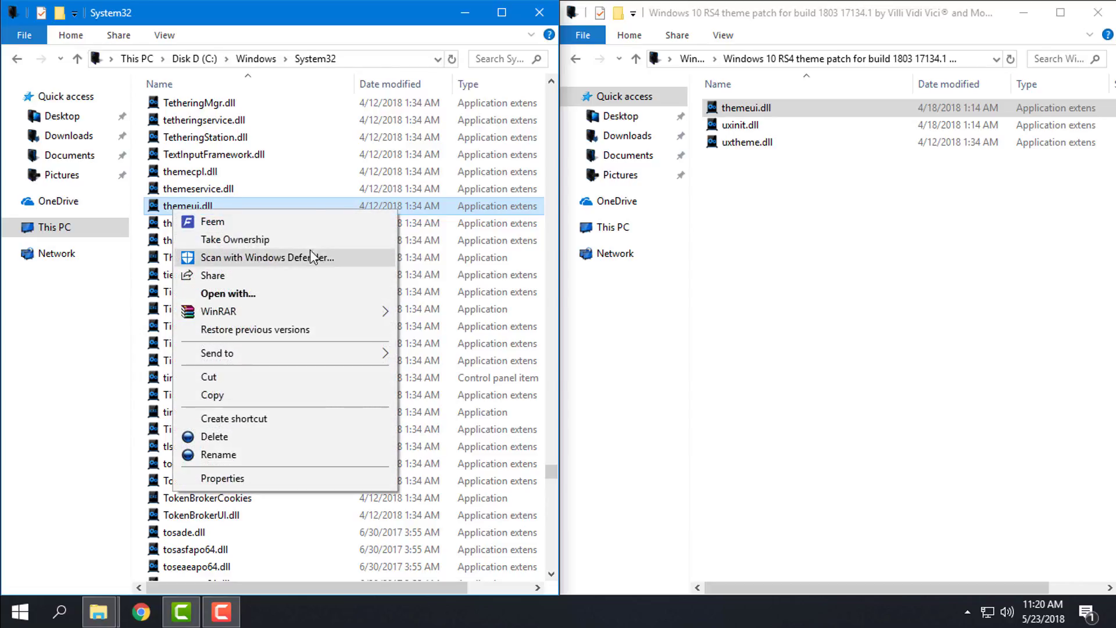
left_click(235, 239)
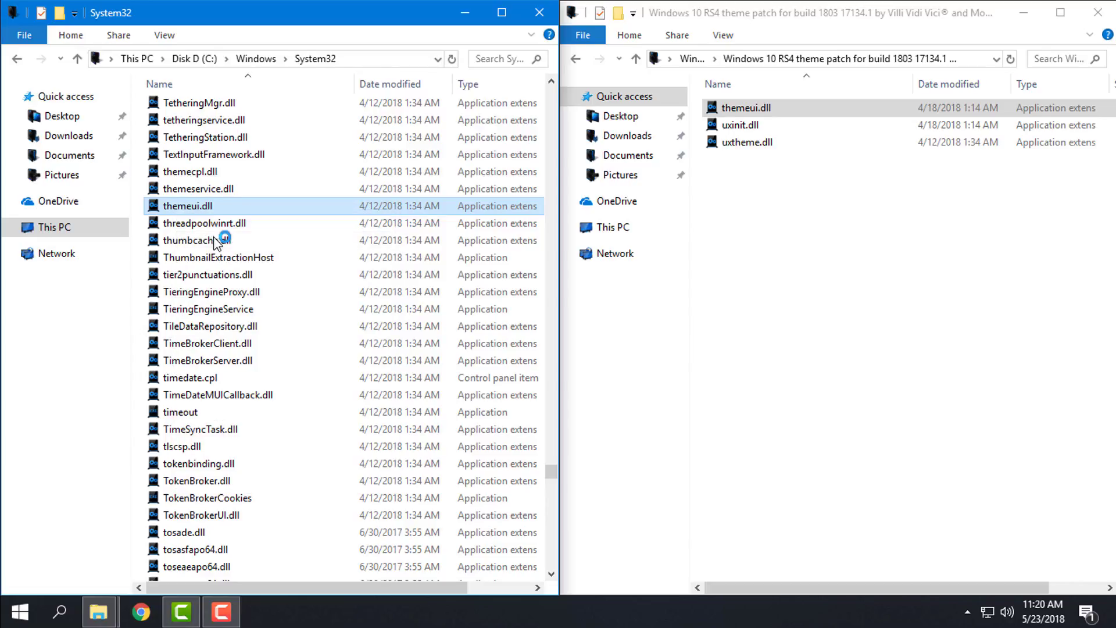
right_click(196, 207)
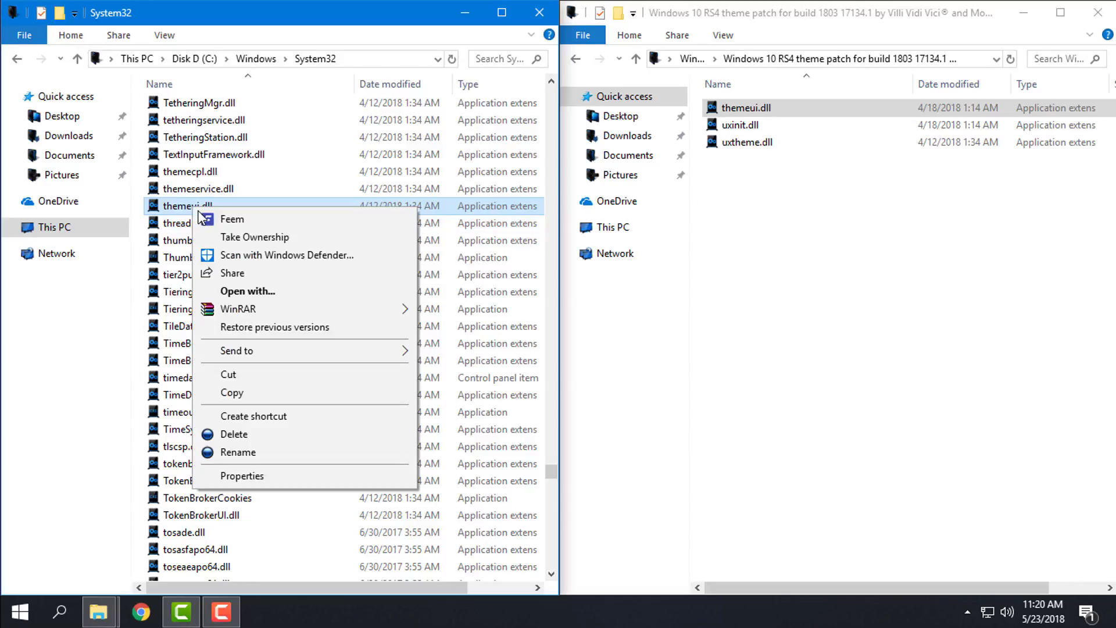
left_click(238, 452)
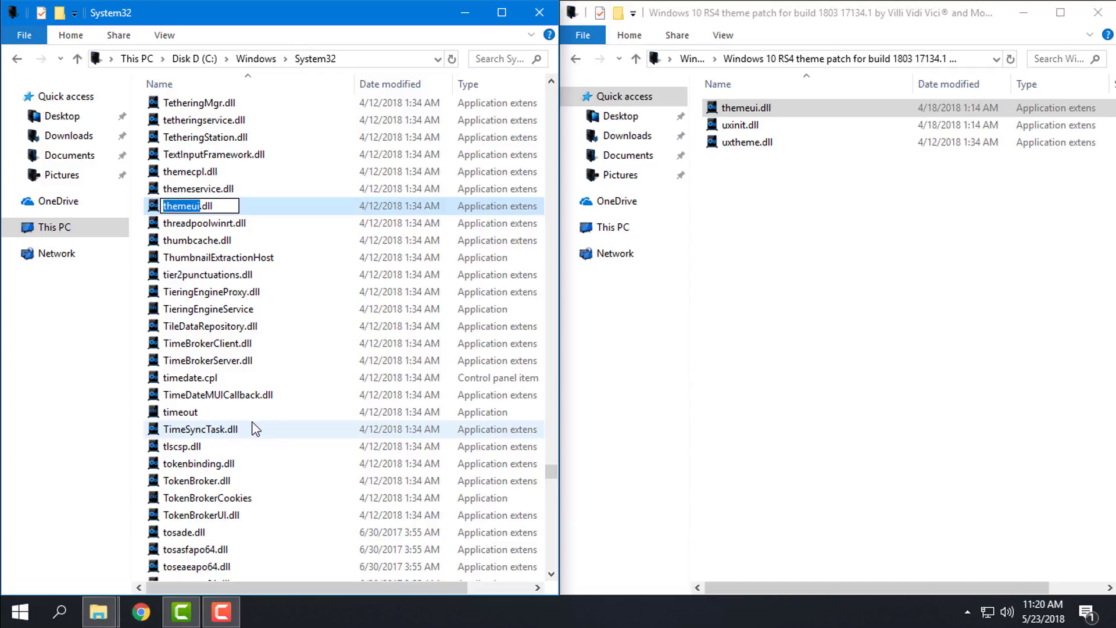
key("Right")
type("backu")
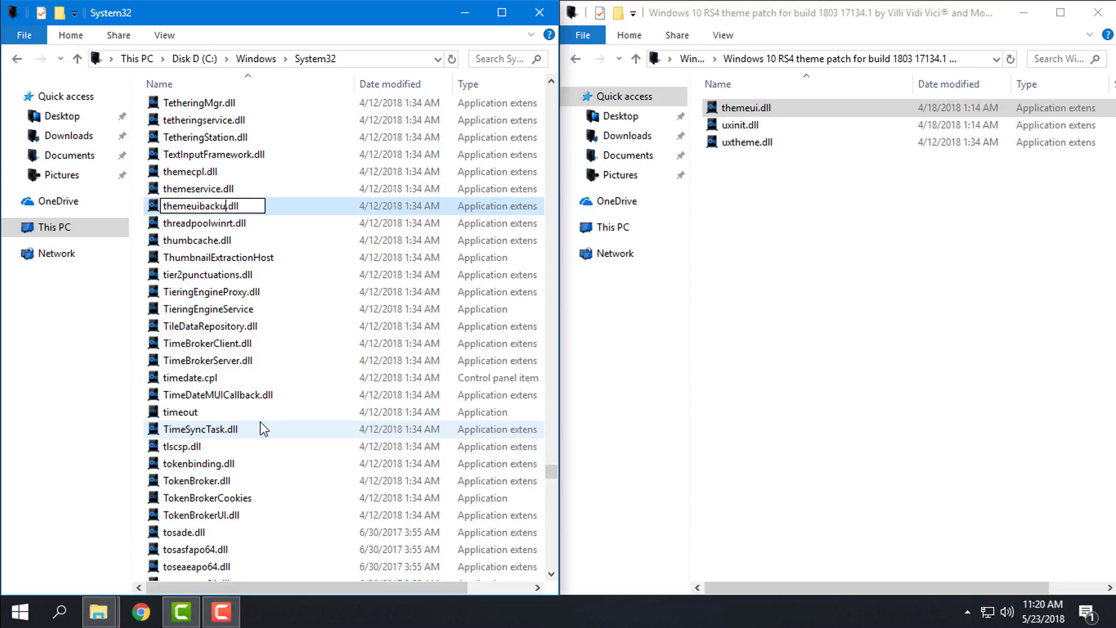
type("p")
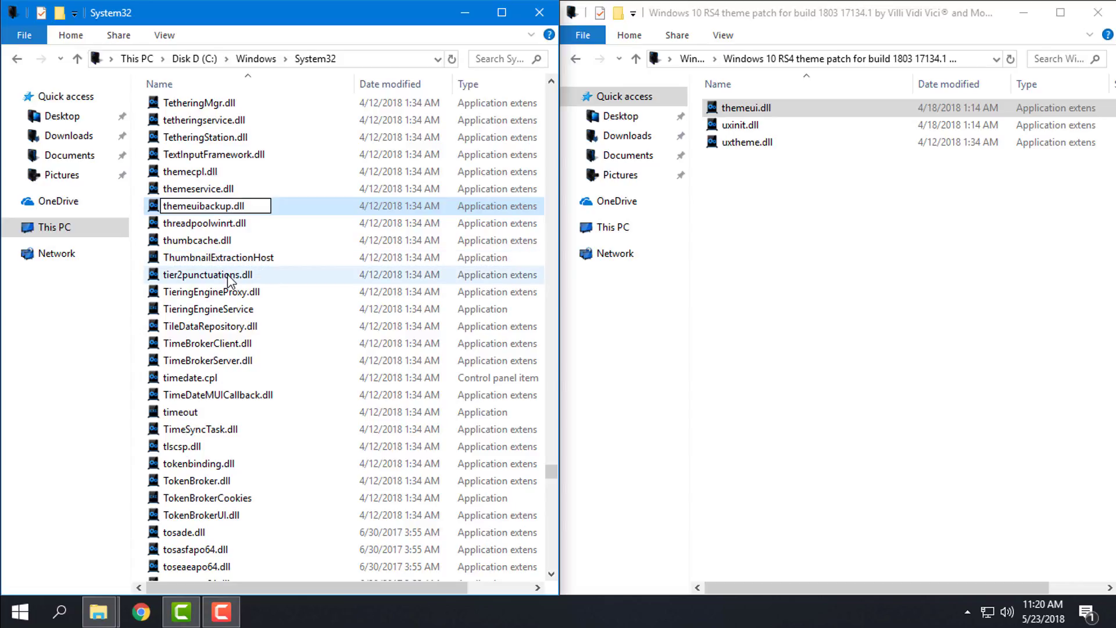
key("Return")
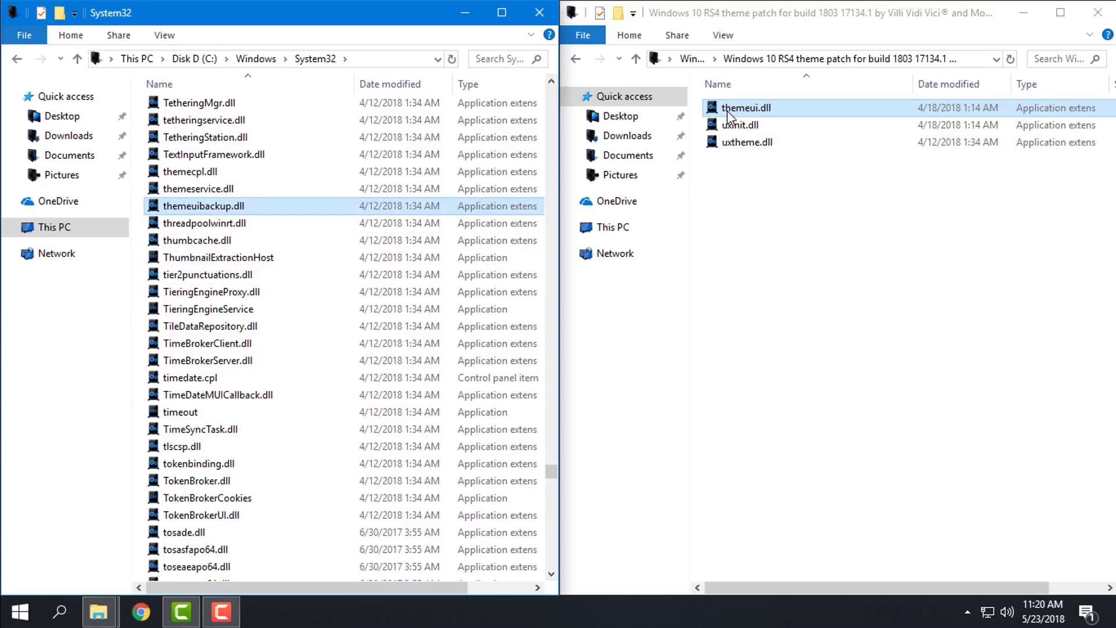
Step: Copy the patched themeui.dll into System32, granting administrator permission
right_click(741, 110)
left_click(766, 319)
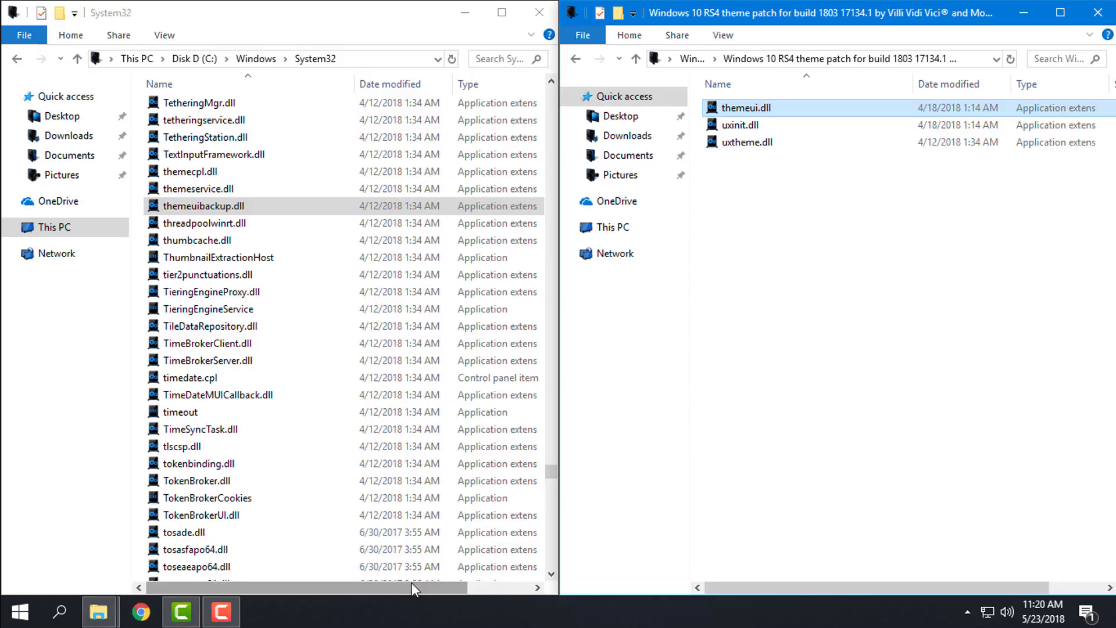
left_click_drag(444, 588, 507, 588)
right_click(536, 271)
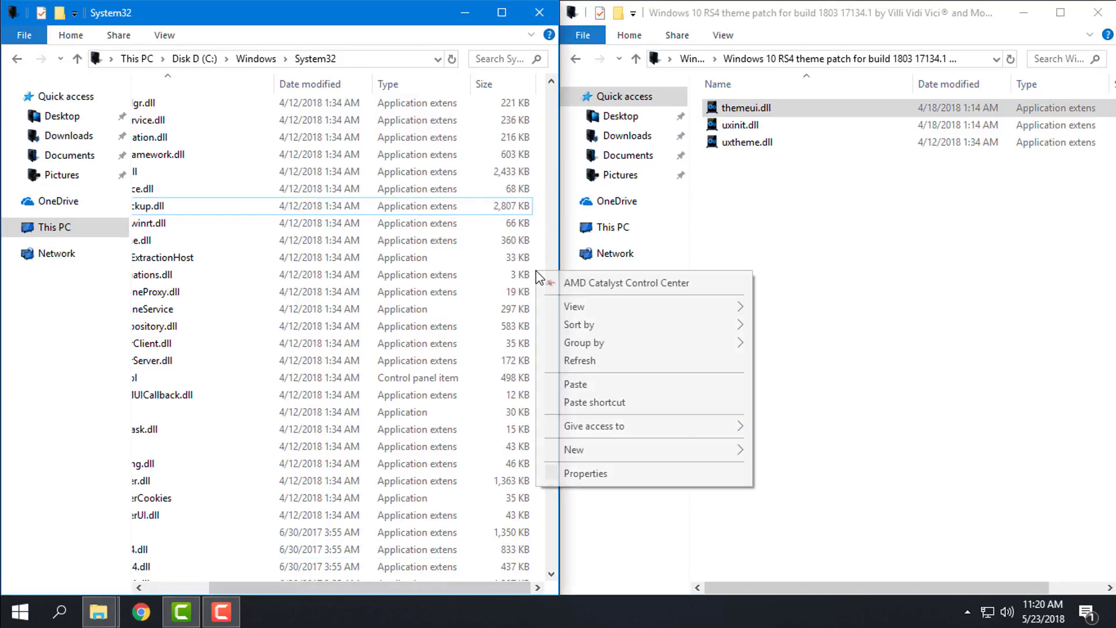
left_click(576, 385)
left_click(526, 194)
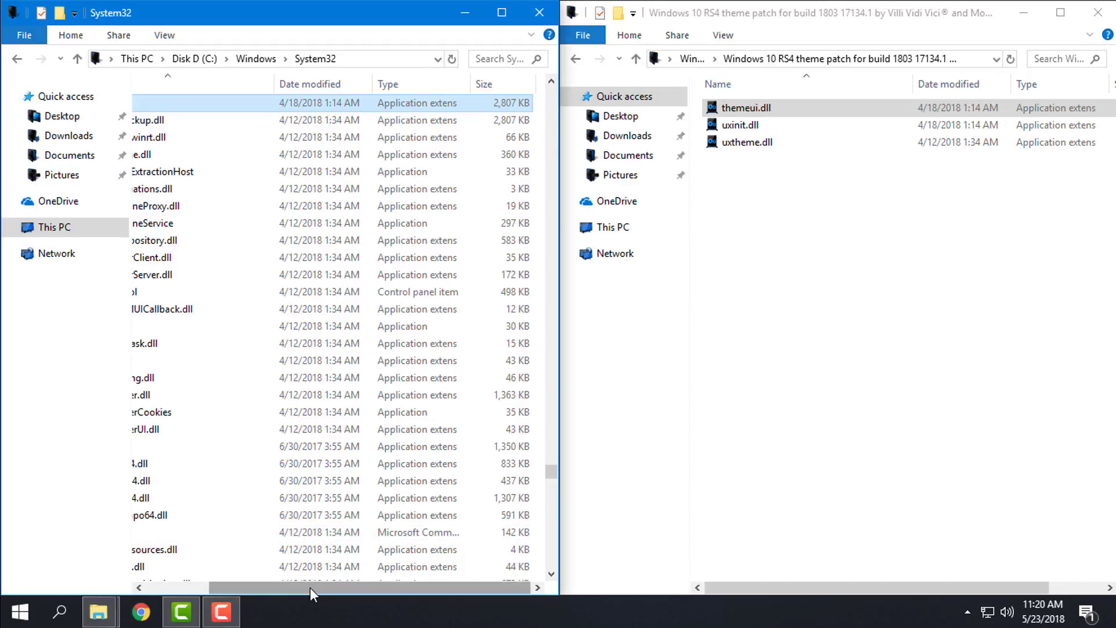
left_click_drag(311, 589, 178, 590)
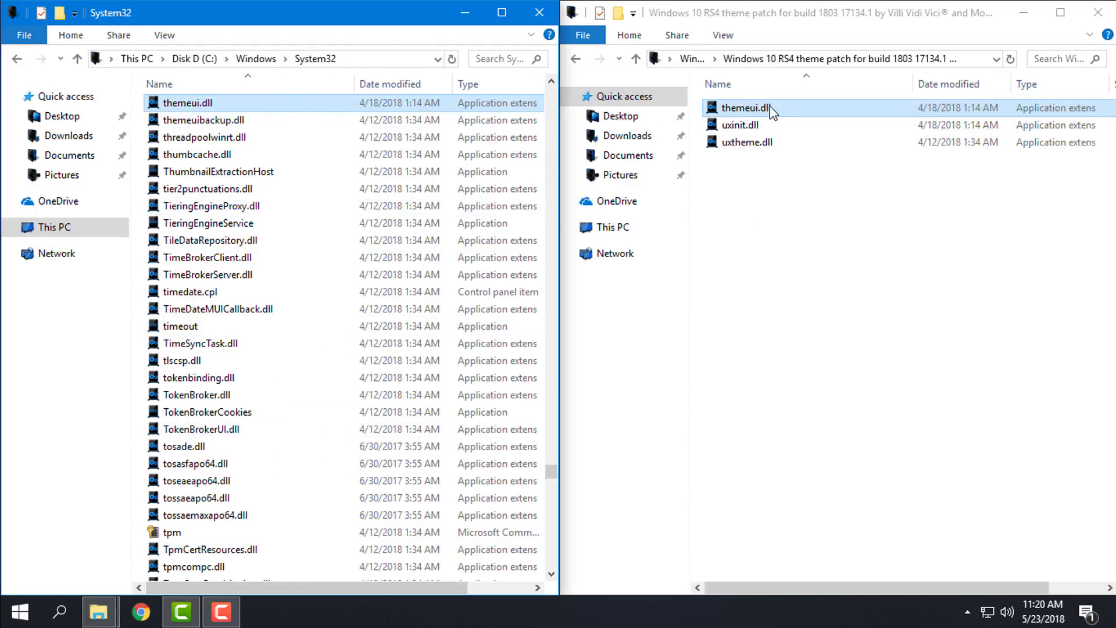
left_click(742, 126)
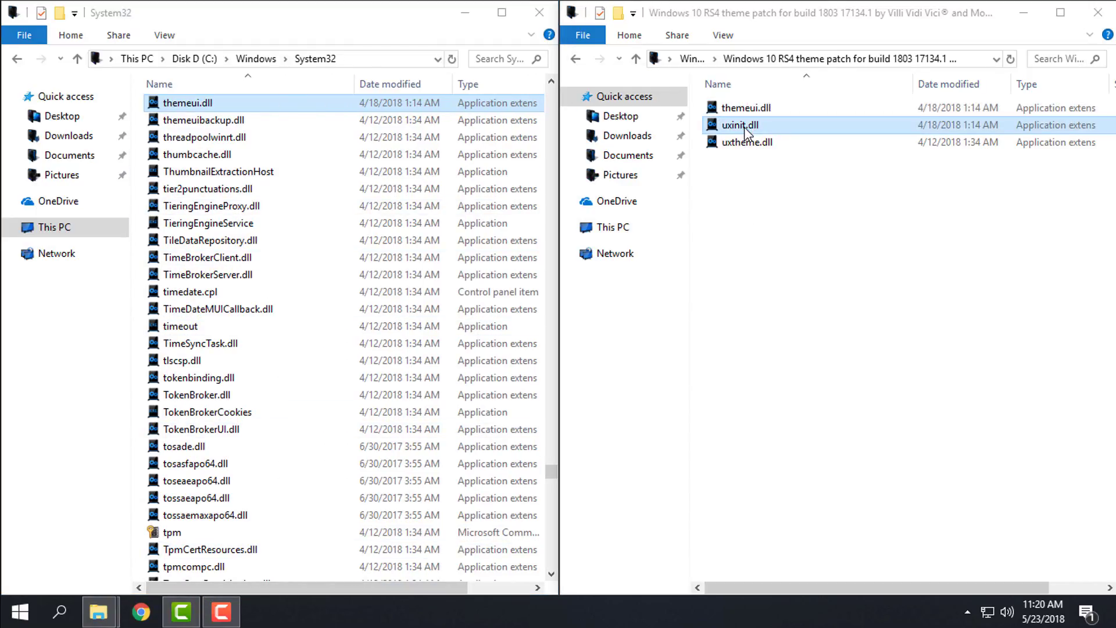
Step: Locate and select UXInit.dll in the System32 file list
left_click(277, 272)
type("uc")
key("Down")
key("Down")
key("Down")
key("Down")
key("Down")
key("Down")
key("Down")
key("Down")
key("Down")
key("Down")
key("Down")
key("Down")
key("Down")
key("Down")
key("Down")
key("Down")
key("Down")
key("Down")
key("Down")
key("Down")
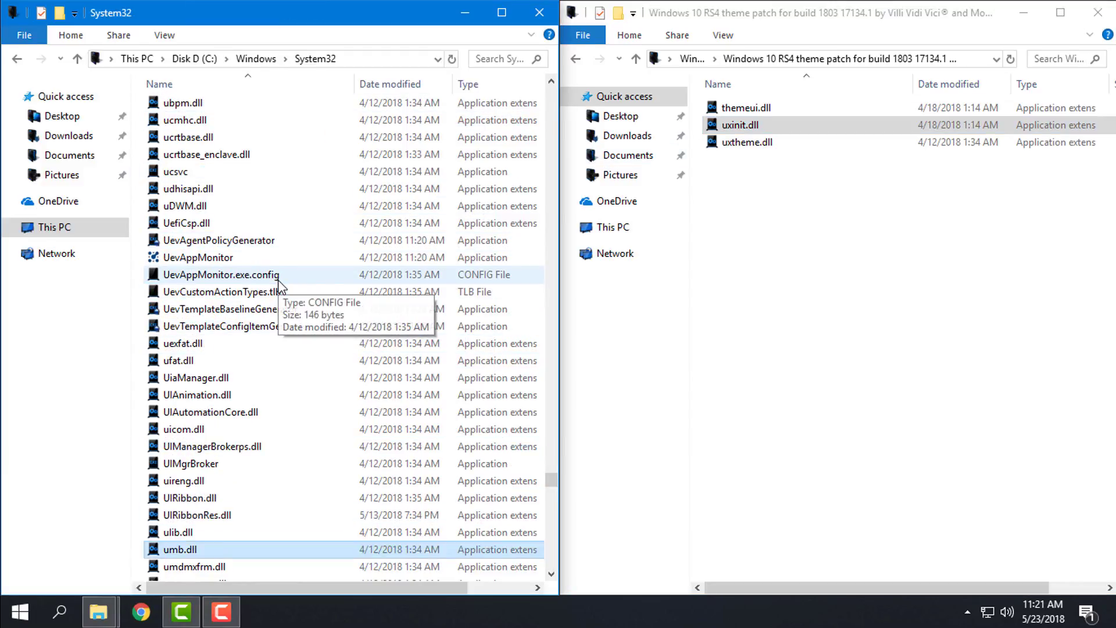
key("Down")
key("Down")
key("Down")
key("Down")
key("Down")
key("Down")
key("Down")
key("Down")
key("Down")
key("Down")
key("Down")
key("Down")
key("Down")
key("Down")
key("Down")
key("Down")
key("Down")
key("Down")
key("Down")
key("Down")
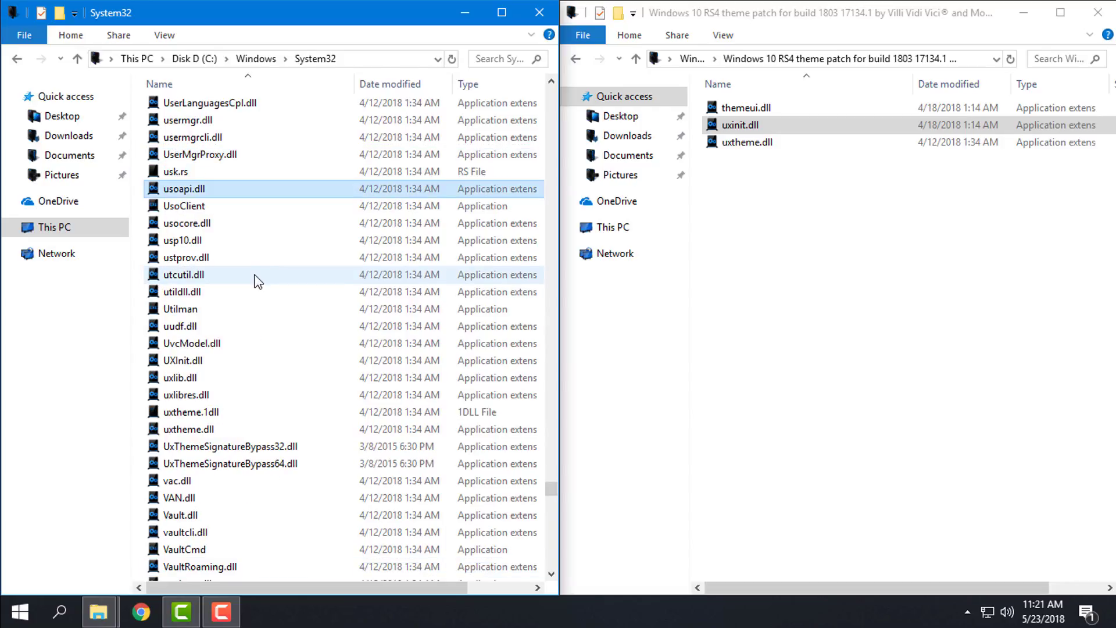
left_click(215, 394)
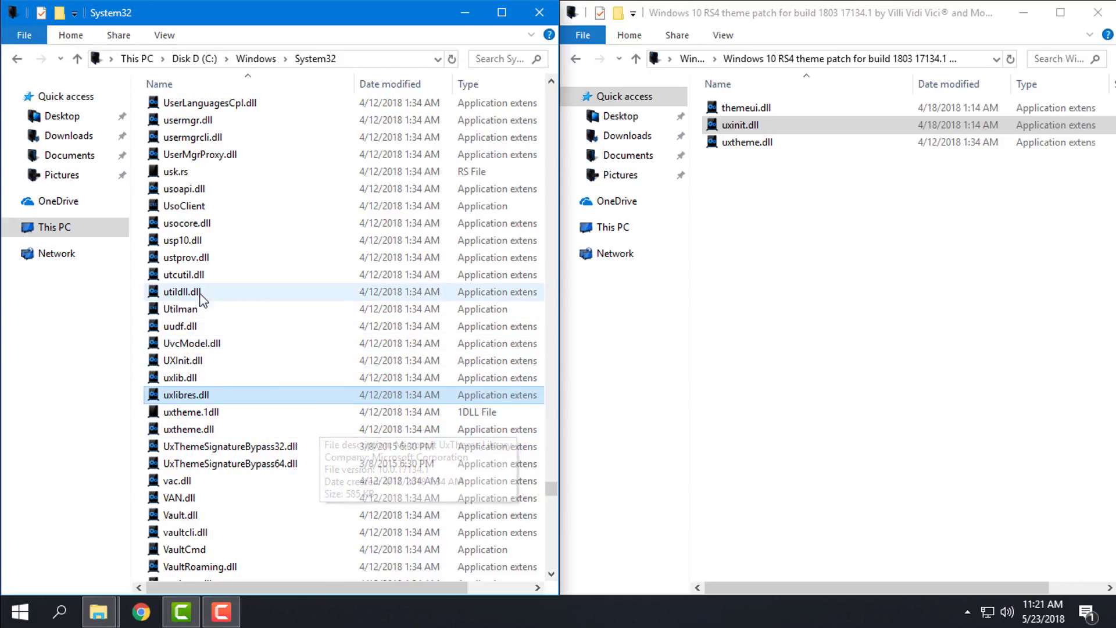
left_click(187, 360)
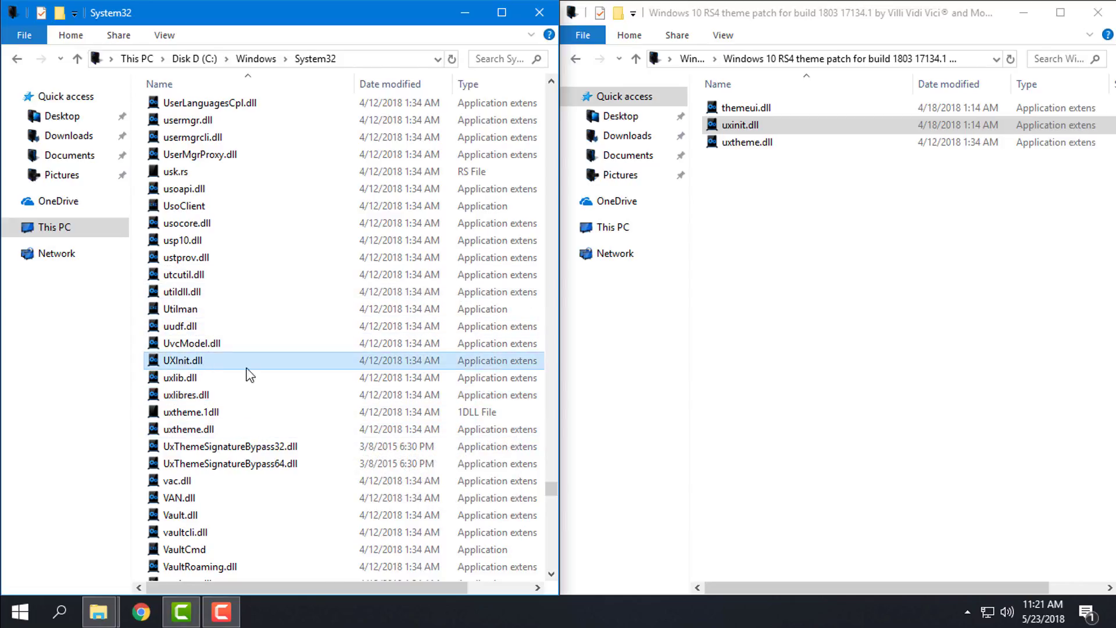
Step: Take ownership of UXInit.dll and rename it UXInitbackup.dll
right_click(170, 368)
left_click(226, 110)
right_click(199, 365)
left_click(252, 322)
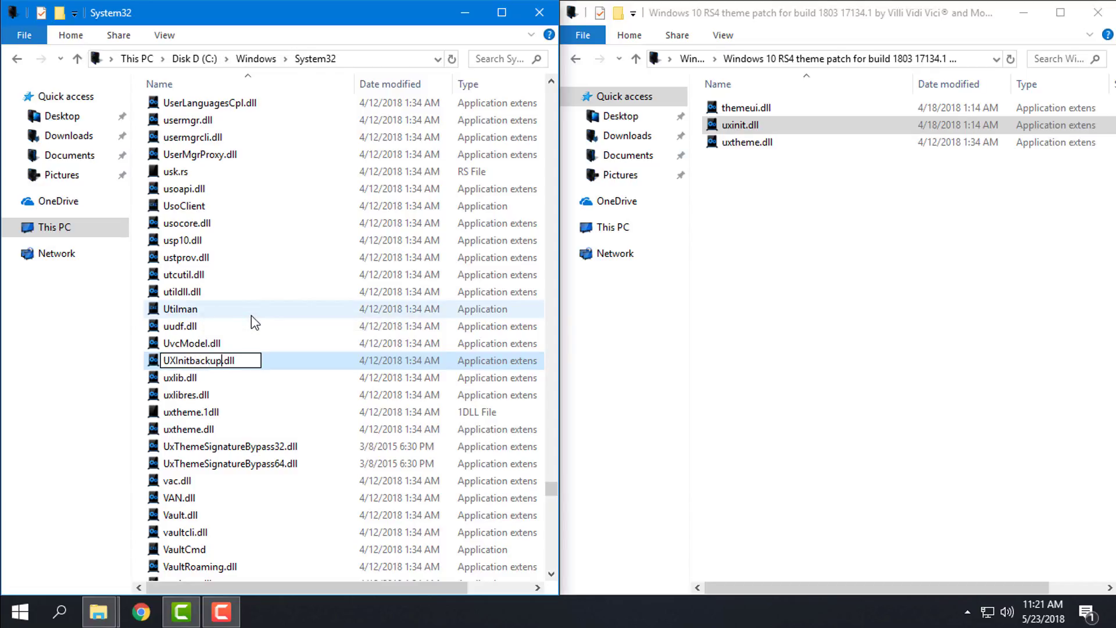
key("Return")
Step: Paste a copy of the patched uxinit.dll into System32, approving the administrator prompt
right_click(744, 129)
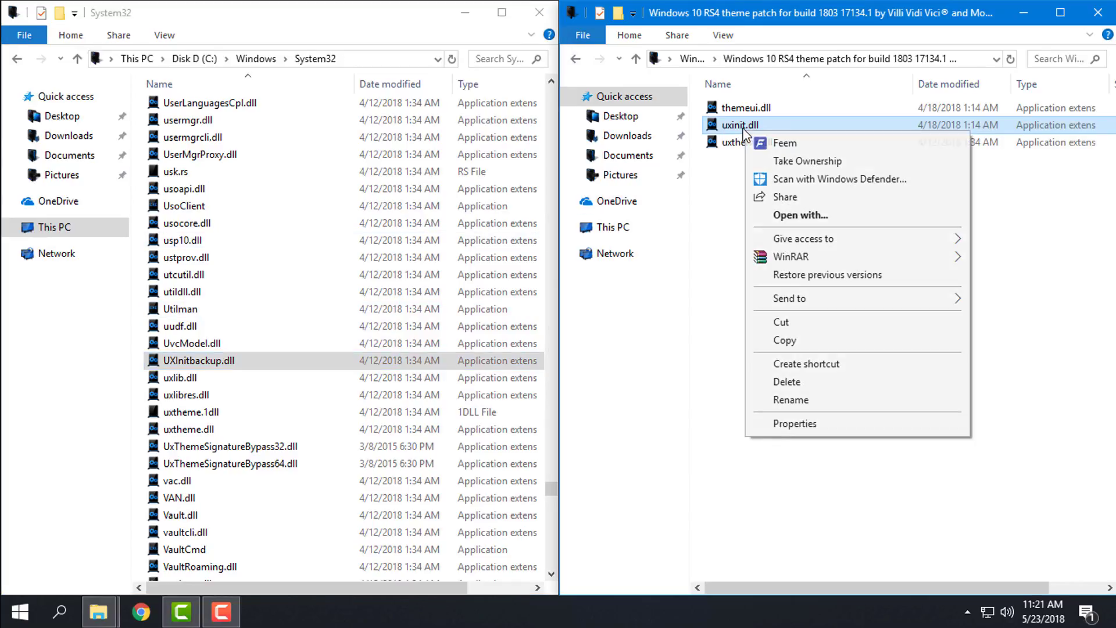
left_click(784, 340)
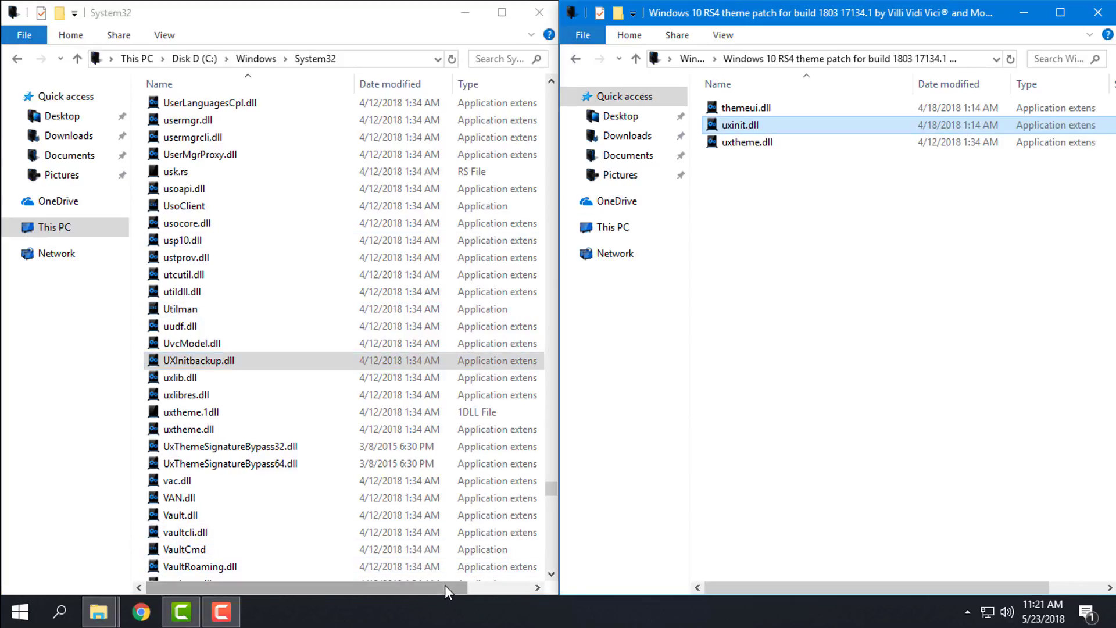
left_click_drag(447, 590, 511, 591)
right_click(535, 465)
left_click(575, 351)
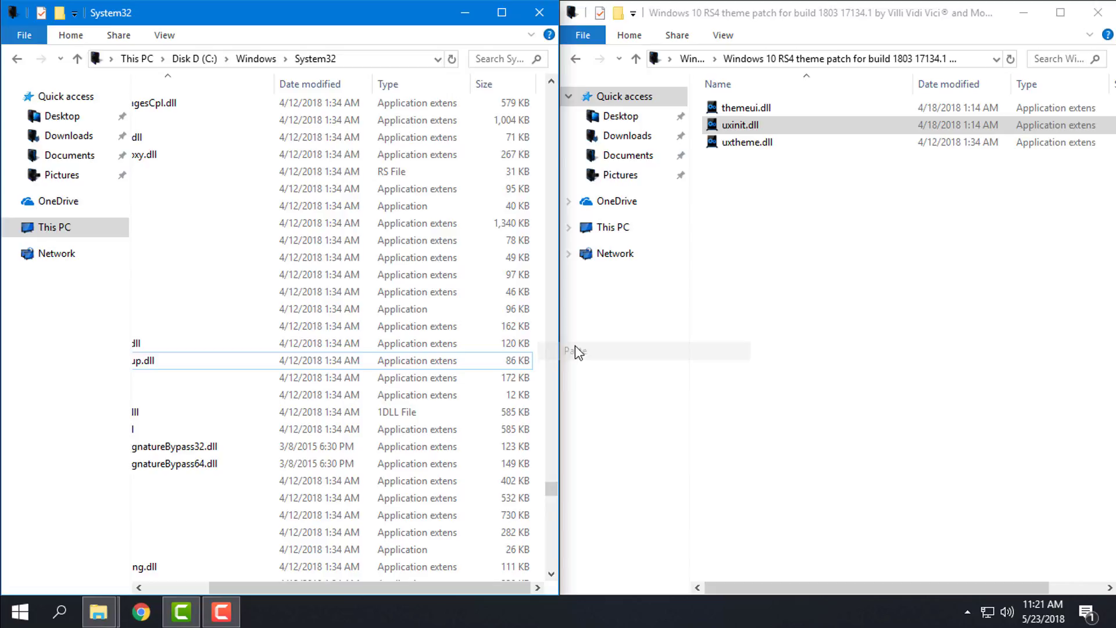
left_click(464, 194)
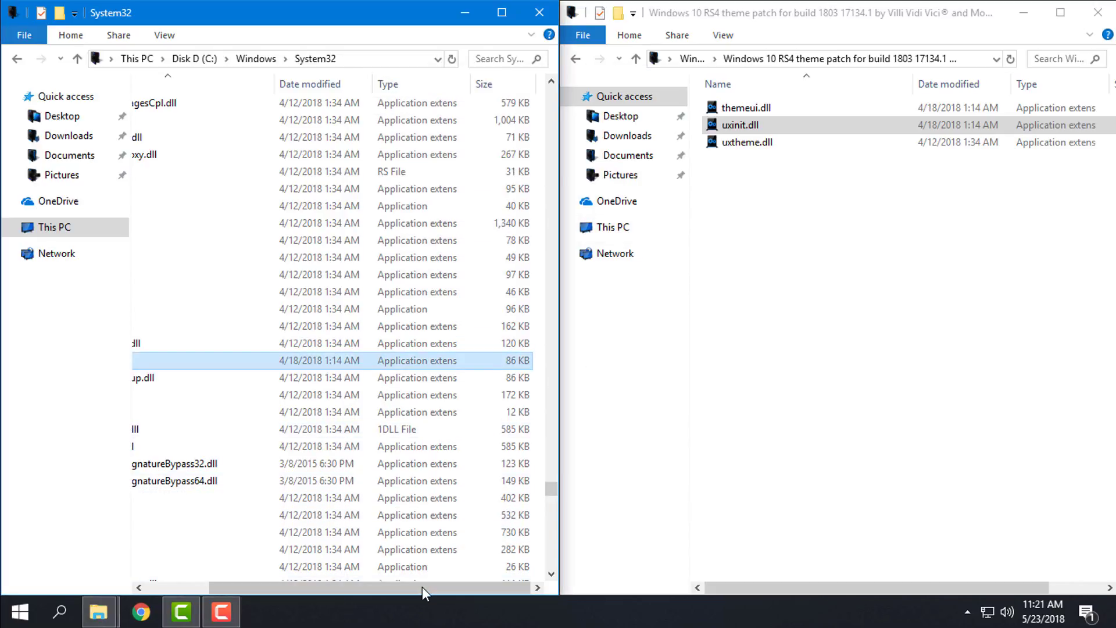
left_click_drag(423, 593, 319, 591)
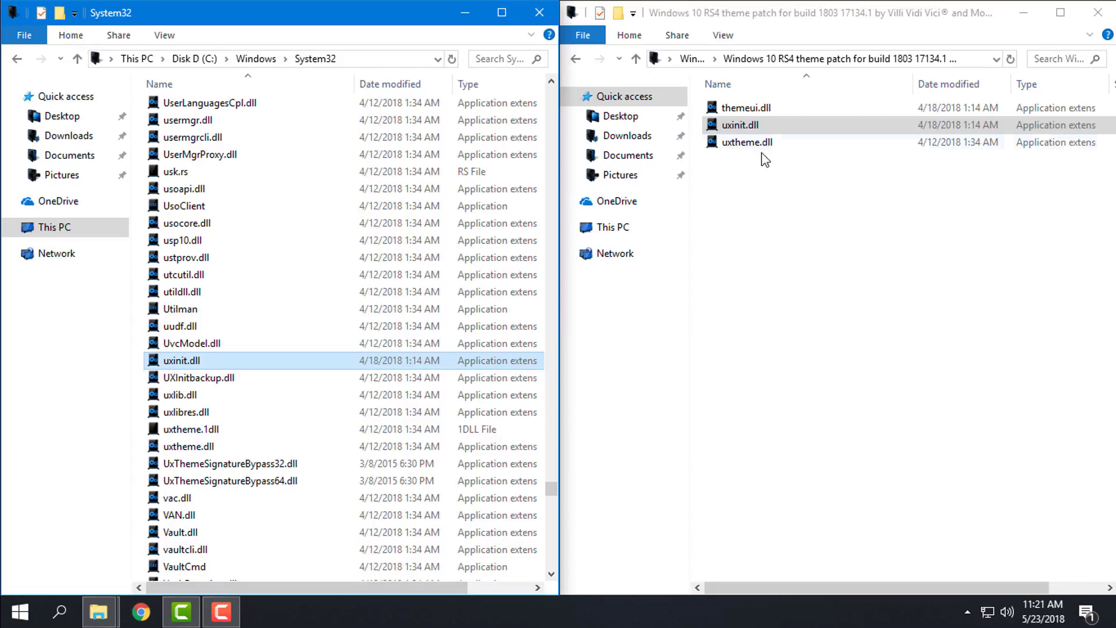
left_click(741, 148)
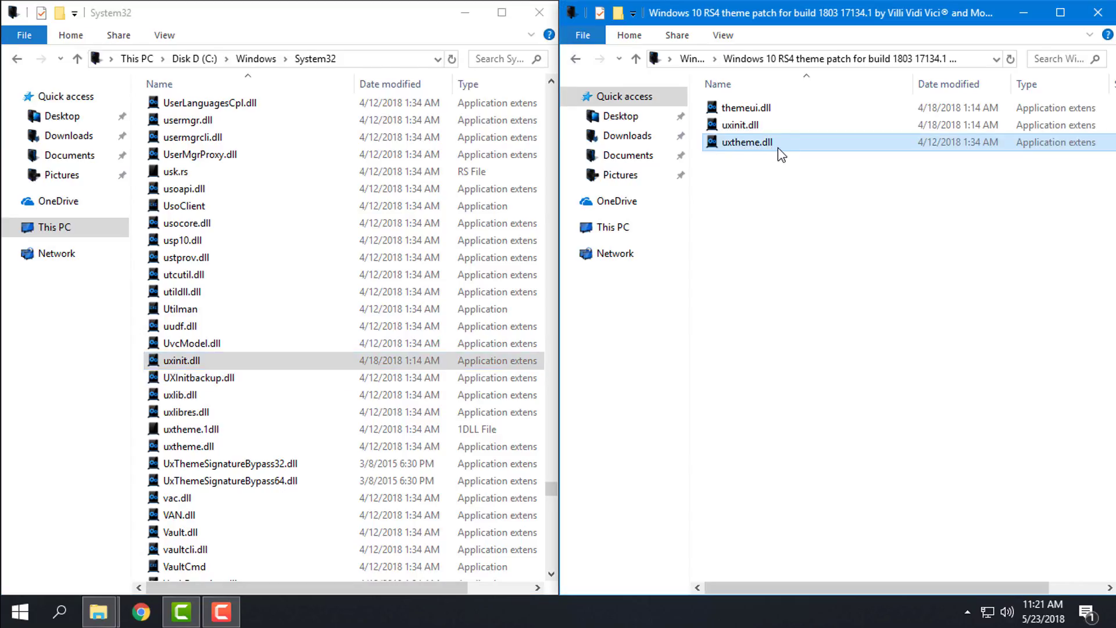
Step: Select System32's uxtheme.dll rather than uxtheme.1dll
left_click(187, 430)
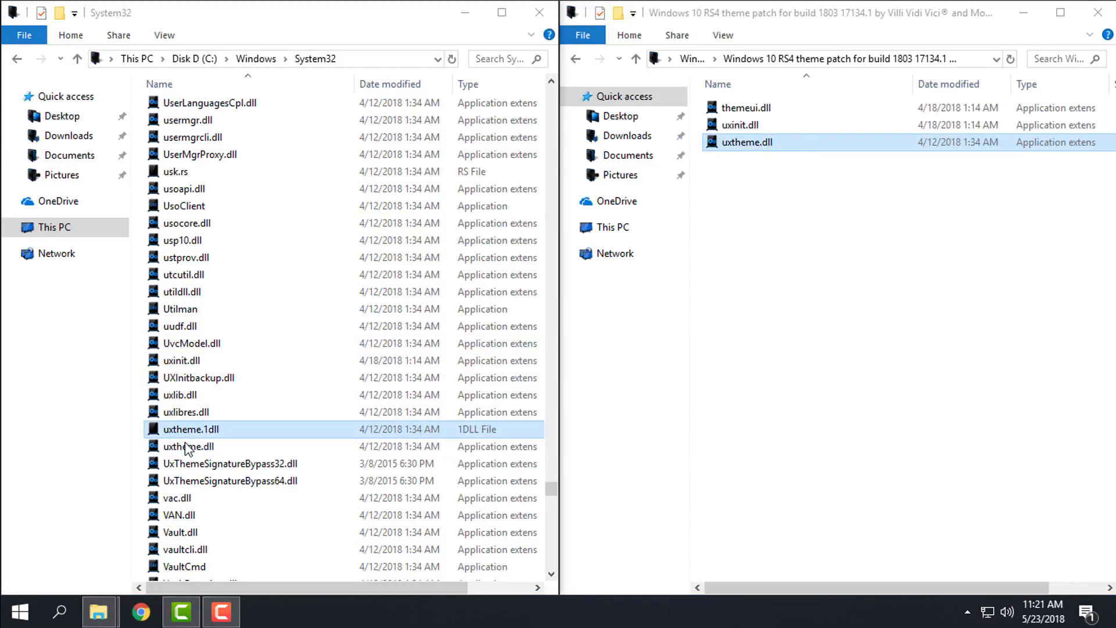
left_click(187, 447)
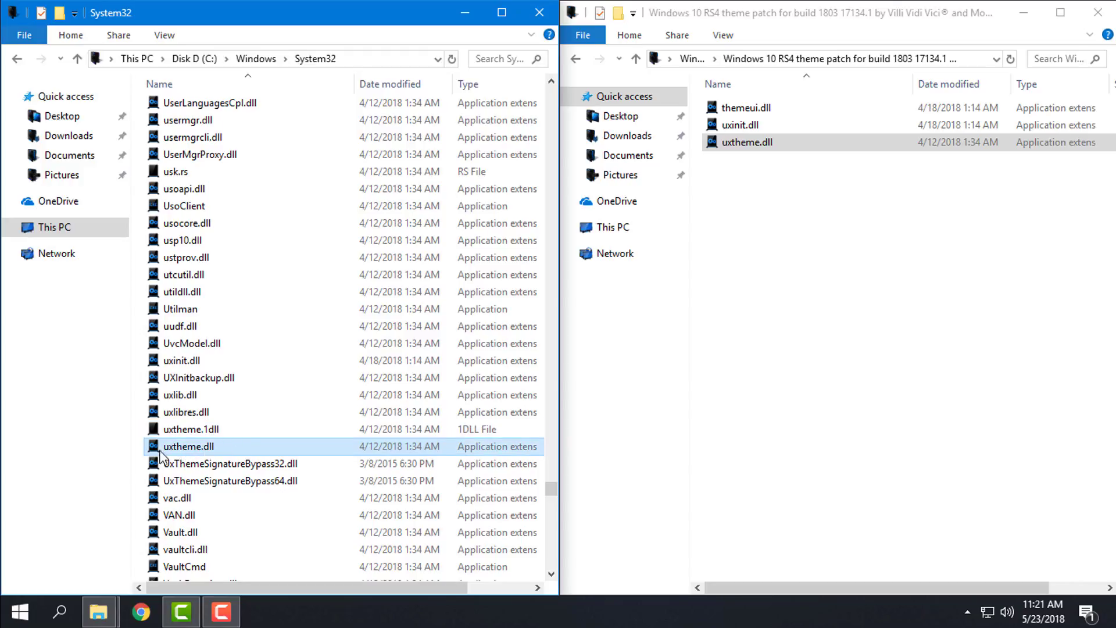
left_click(210, 432)
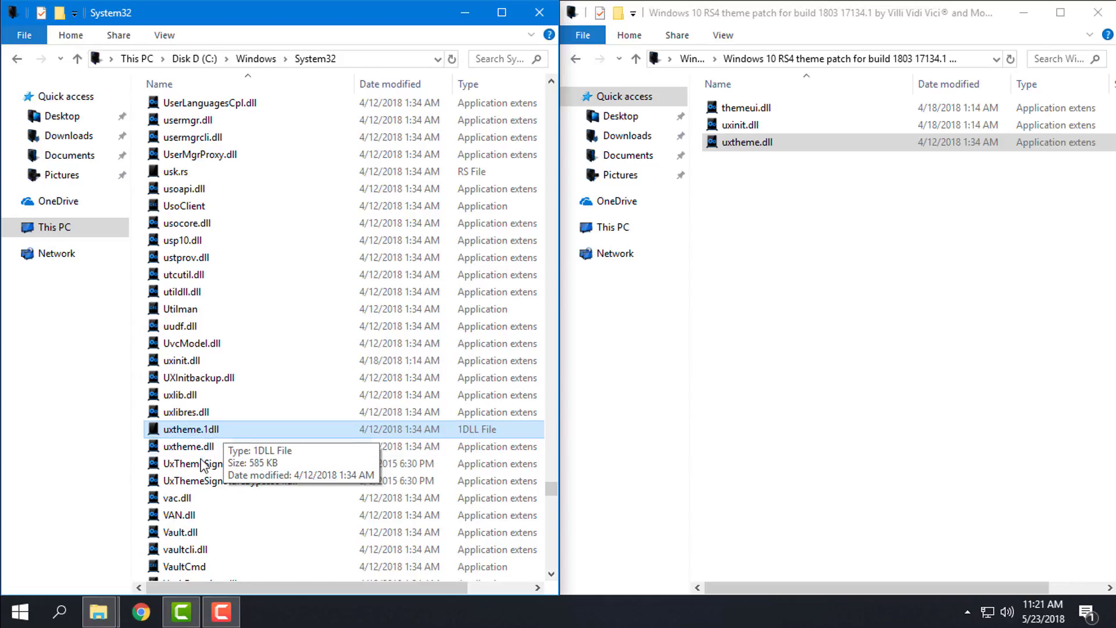
left_click(196, 442)
left_click(196, 436)
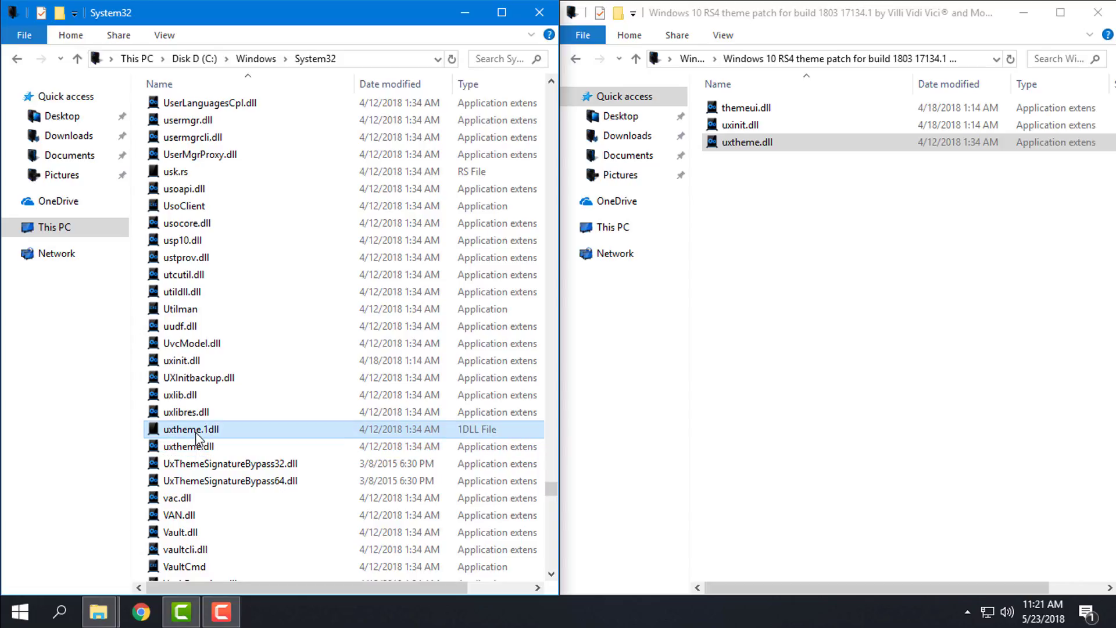
left_click(191, 446)
right_click(192, 452)
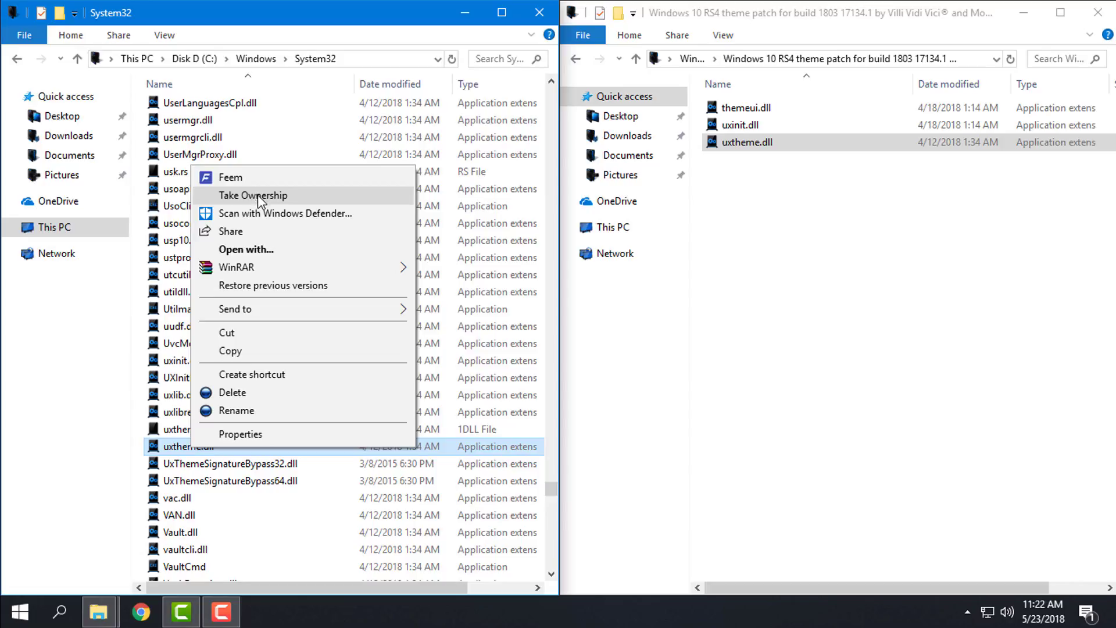
left_click(183, 448)
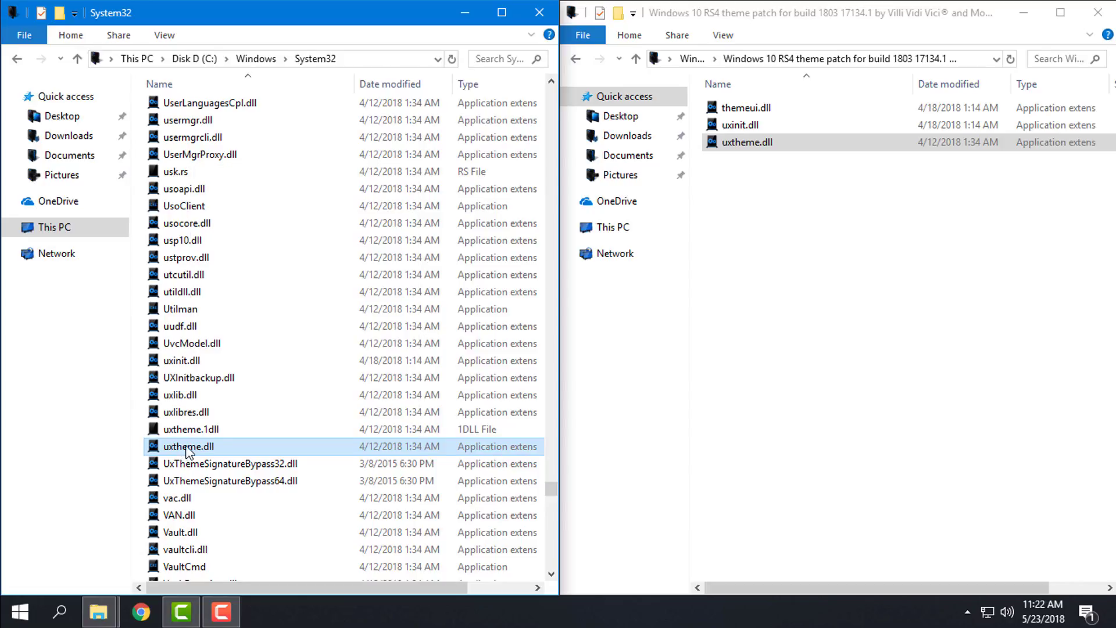
right_click(184, 447)
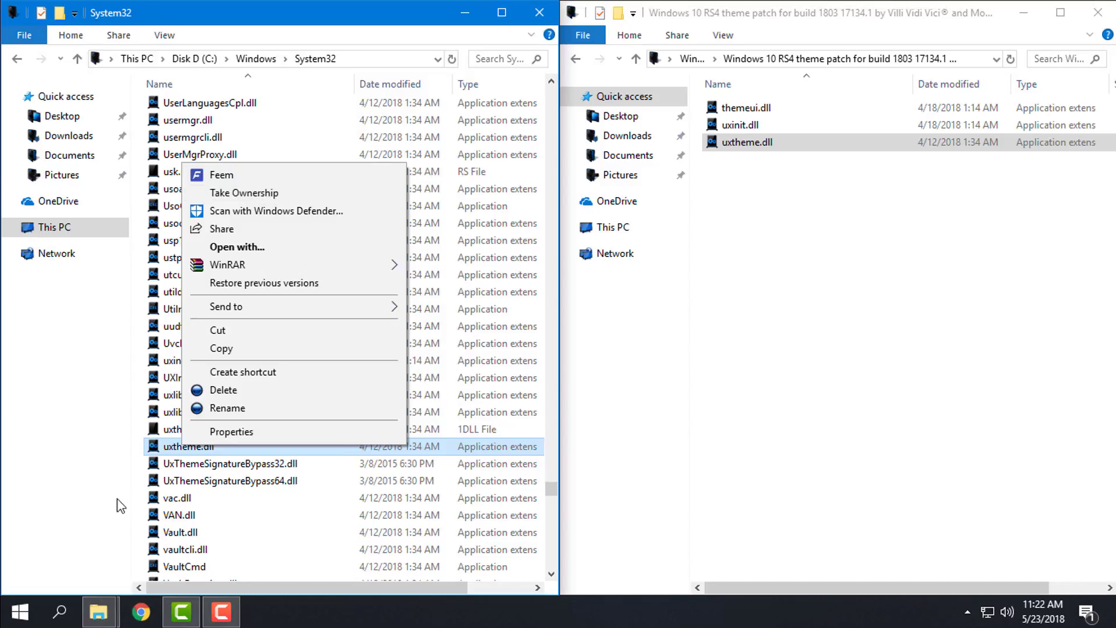
left_click(185, 485)
Step: Take ownership of uxtheme.dll and rename it uxthemebackup.dll
right_click(187, 449)
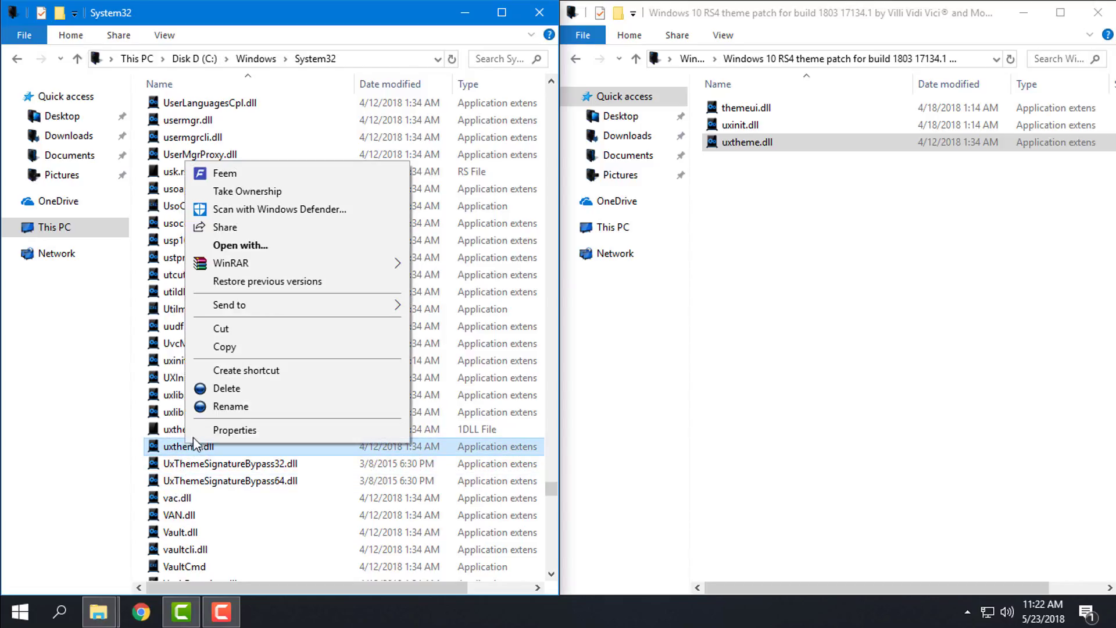
left_click(262, 190)
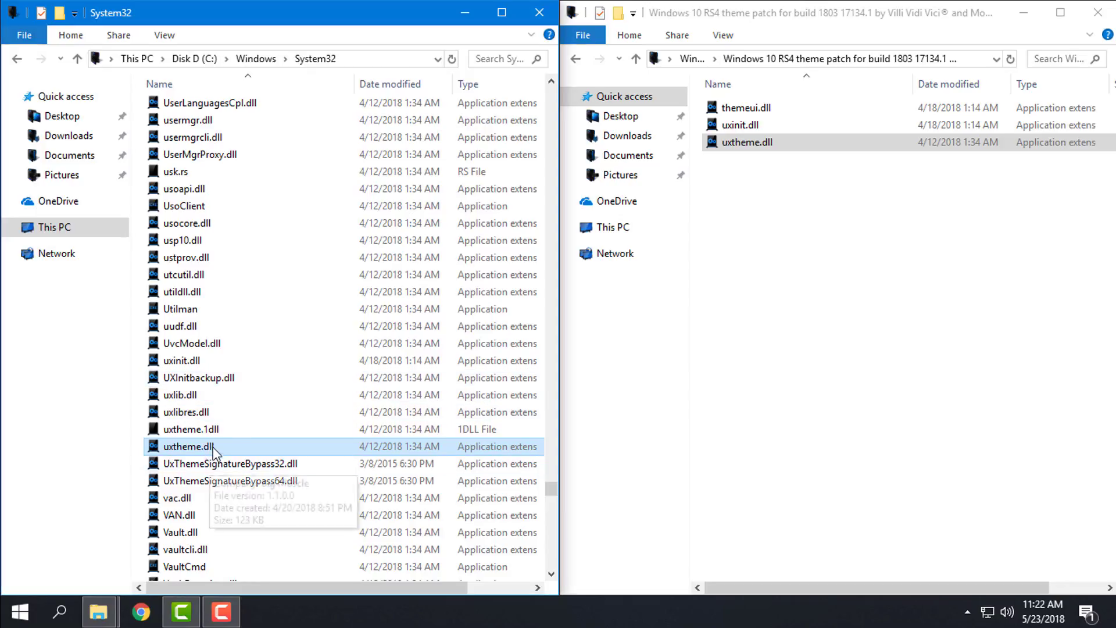
right_click(214, 445)
left_click(256, 406)
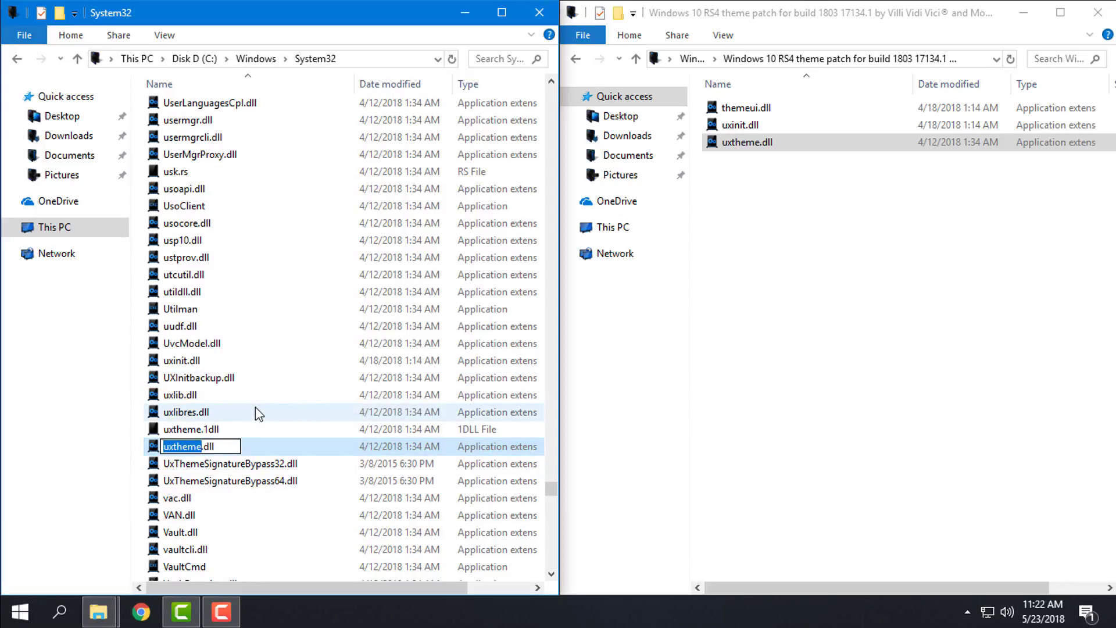
key("End")
type("backup")
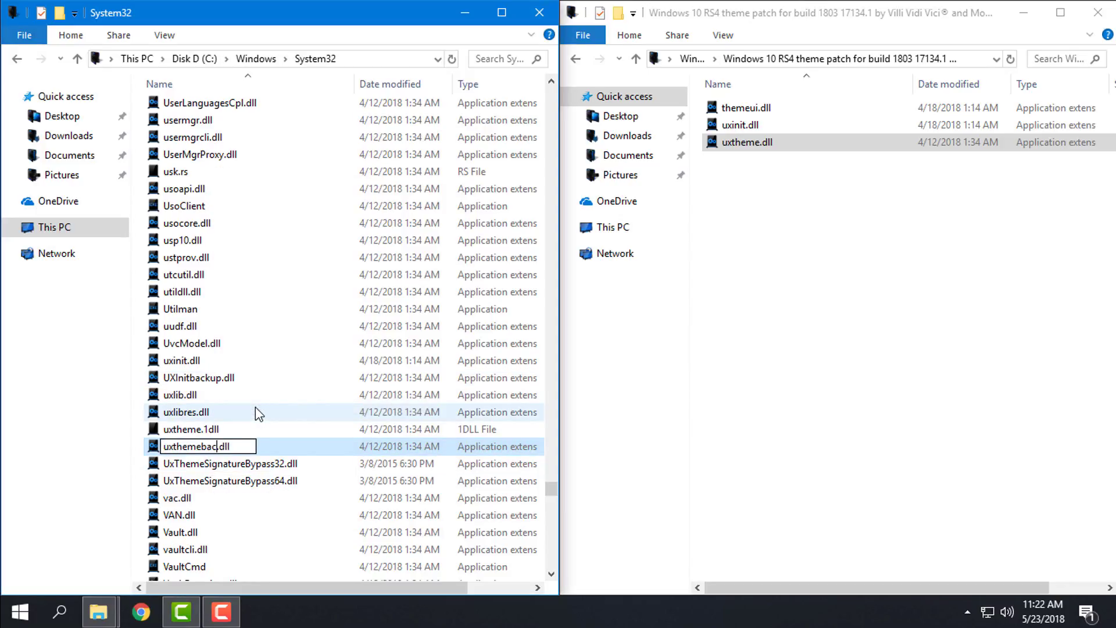
key("Return")
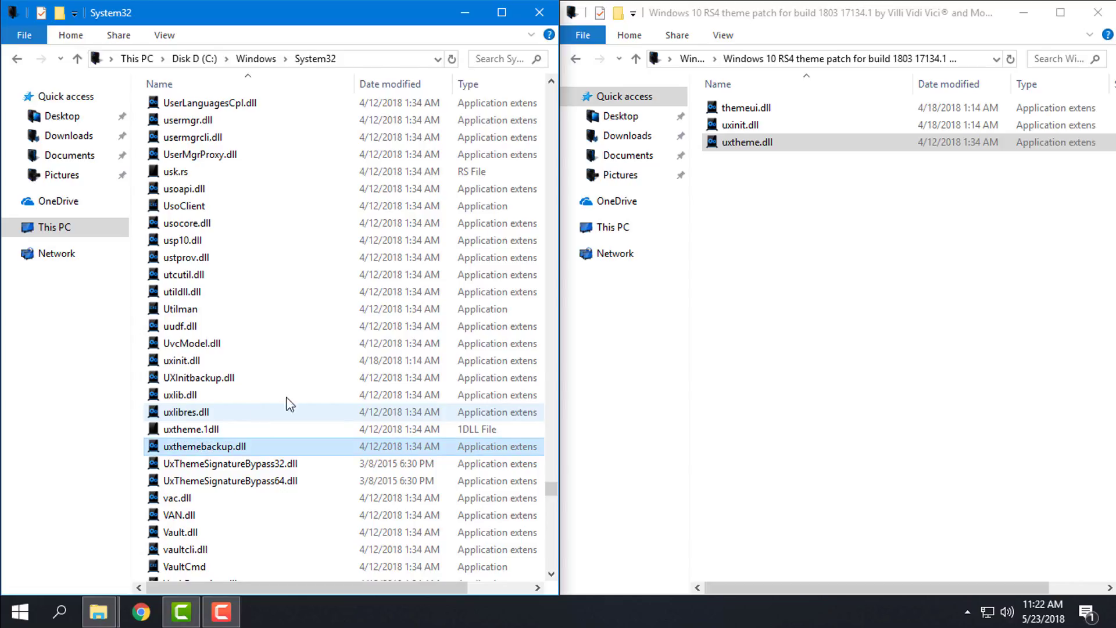
left_click(791, 146)
Step: Copy the patched uxtheme.dll and paste it into System32, granting administrator permission
right_click(794, 152)
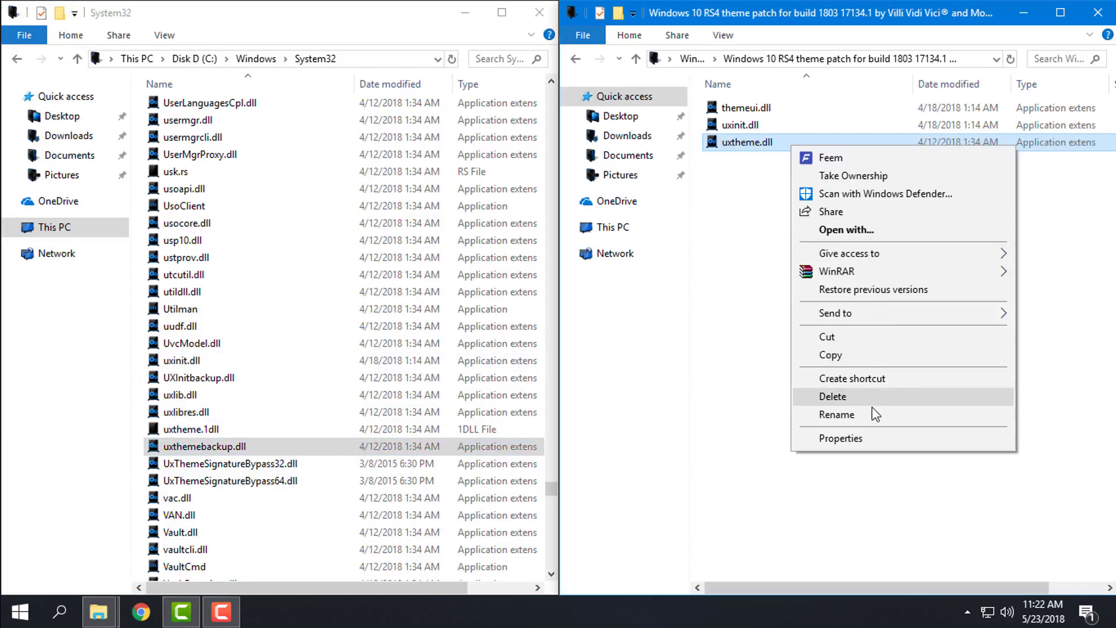
left_click(834, 354)
right_click(545, 364)
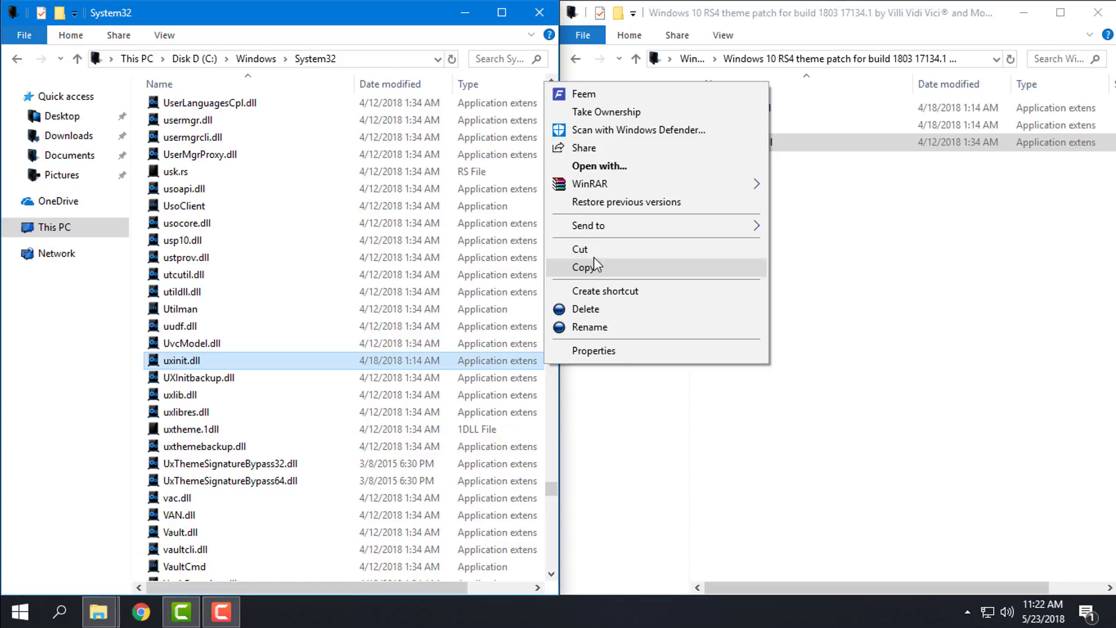
left_click(476, 588)
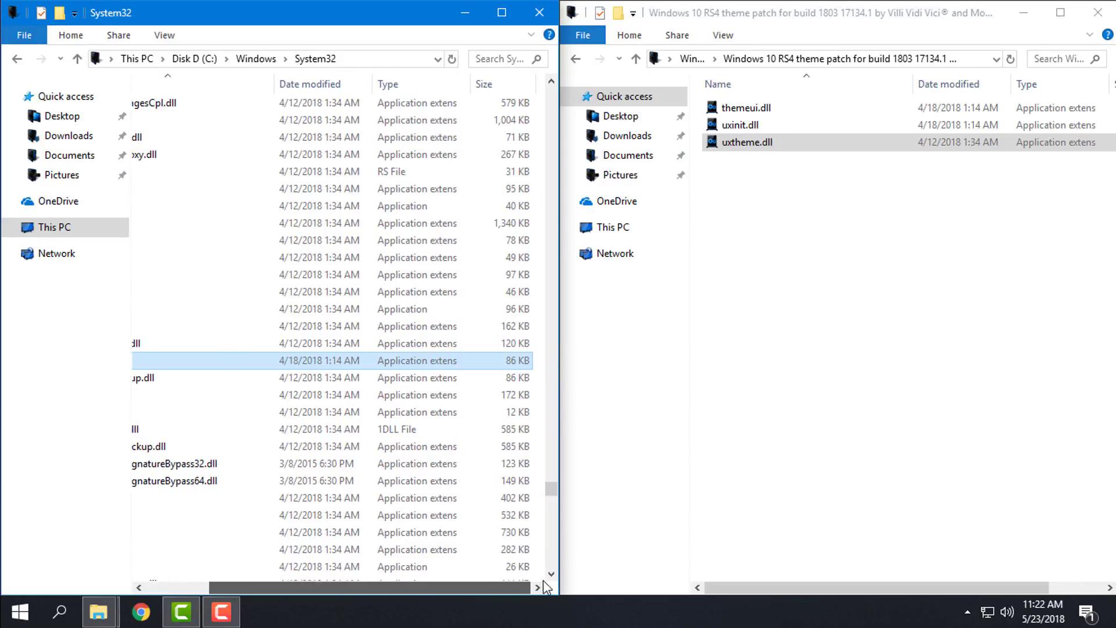
right_click(542, 492)
left_click(572, 390)
left_click(507, 192)
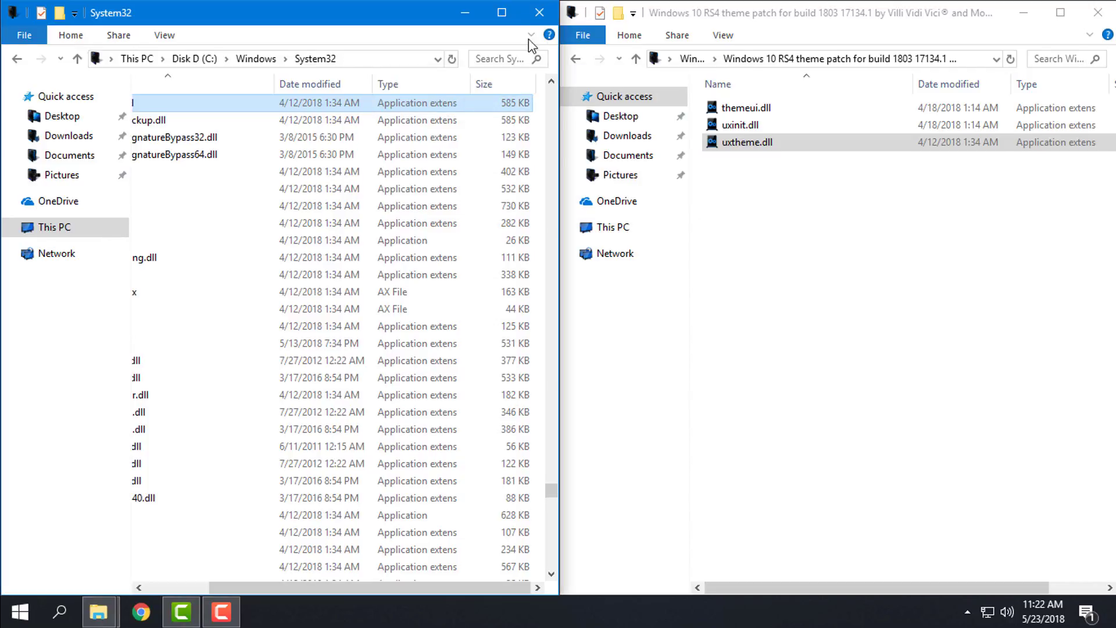
Step: Close the System32 and theme patch folder windows
left_click(540, 12)
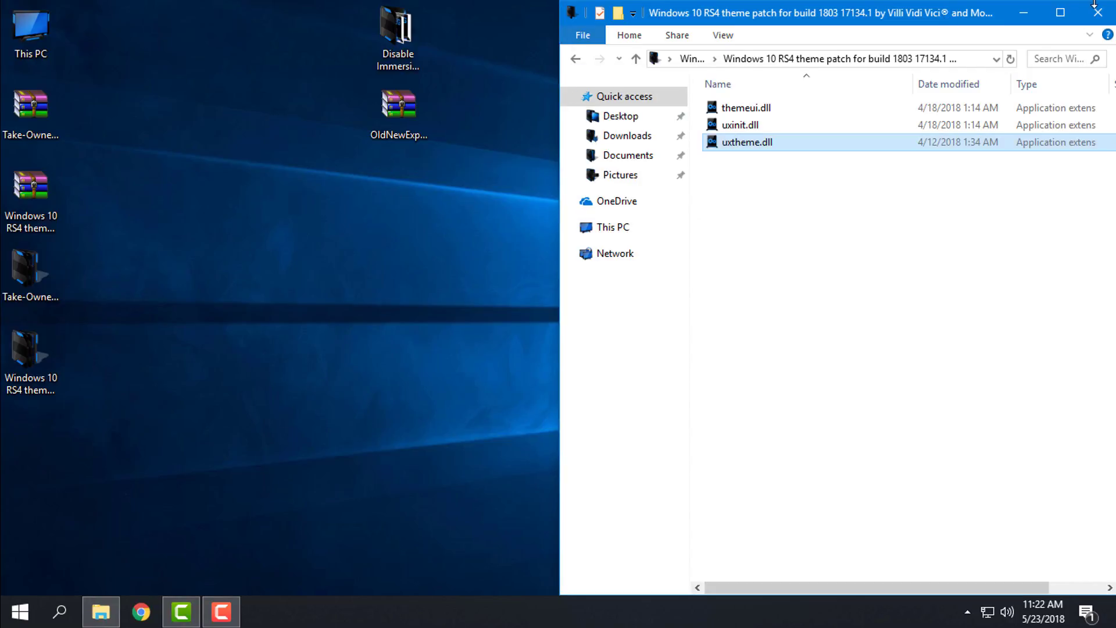
left_click(1060, 12)
left_click(1100, 8)
Step: Apply the HUD Machine Launch theme from Personalization > Themes, then minimize Settings
right_click(283, 213)
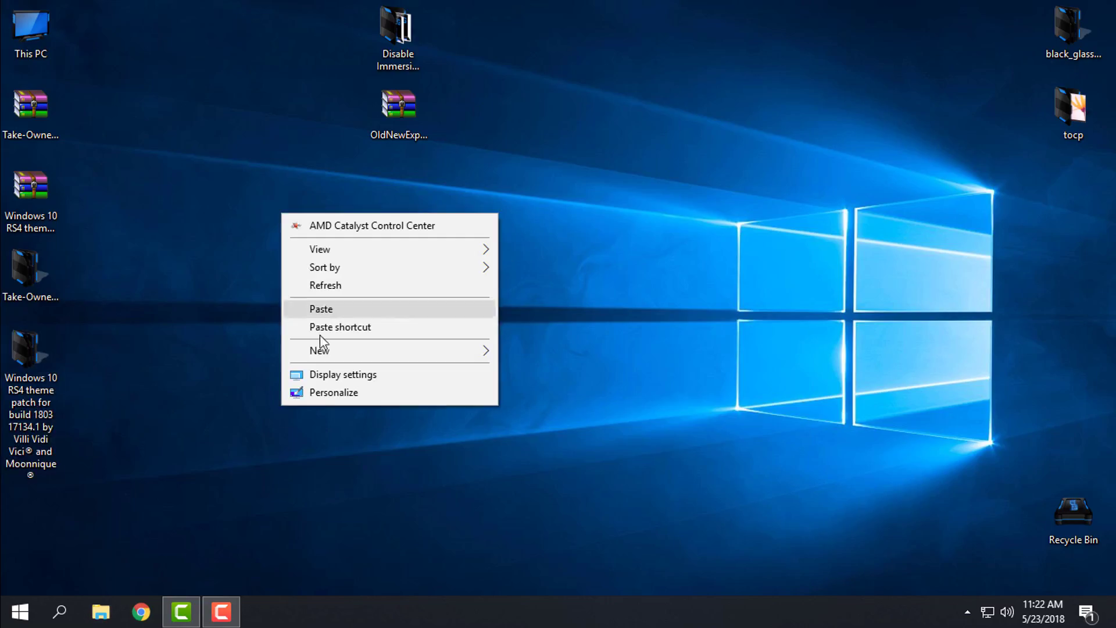
left_click(327, 395)
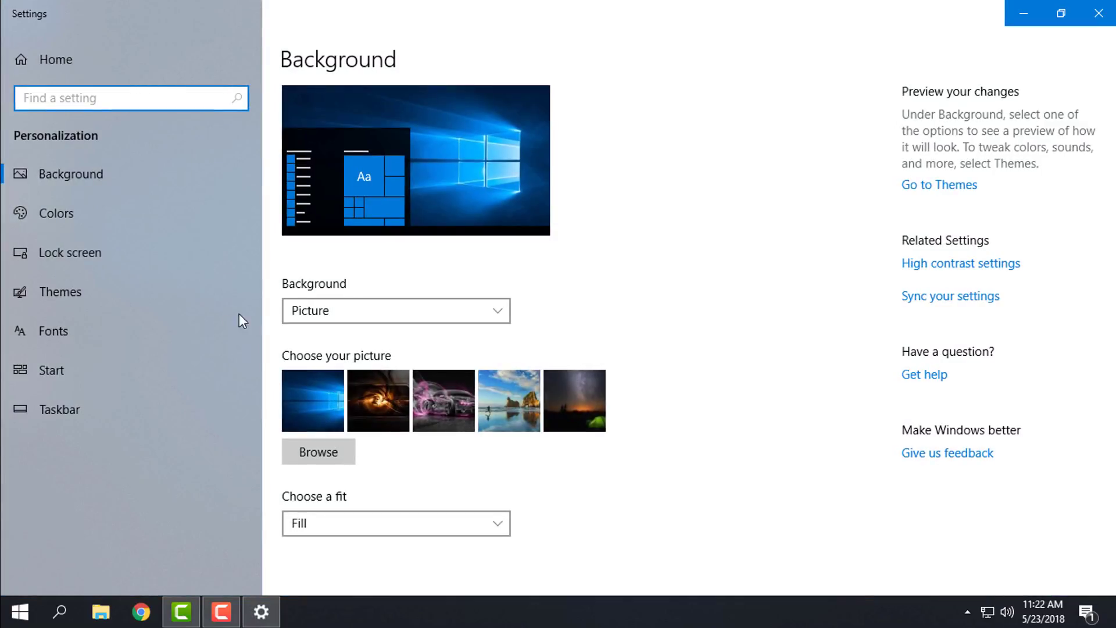
left_click(130, 299)
scroll(802, 420, "down", 5)
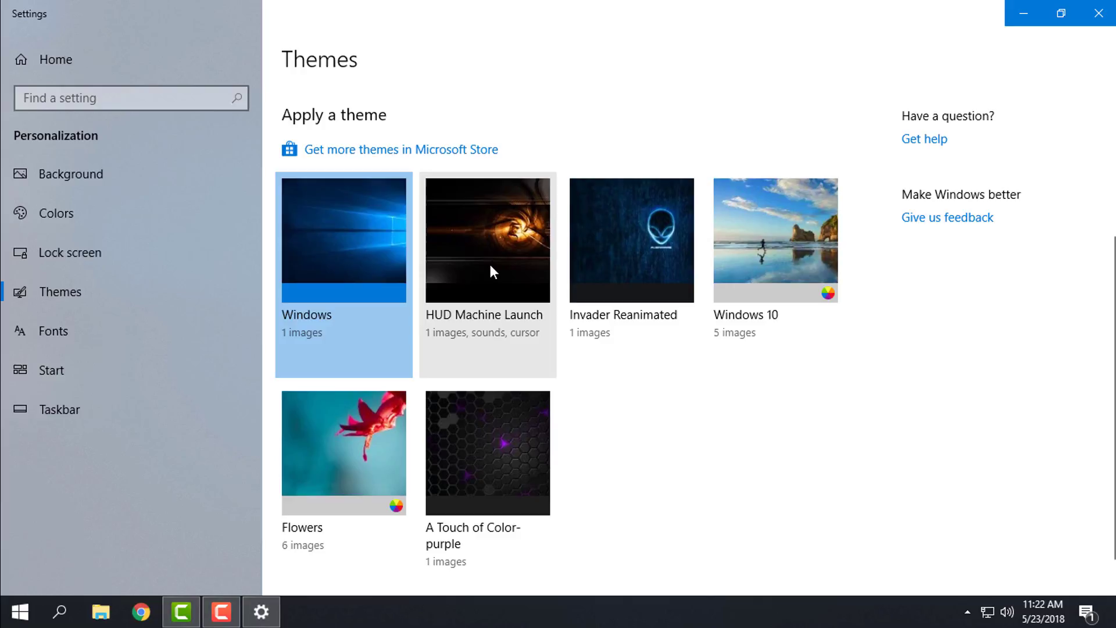
left_click(501, 251)
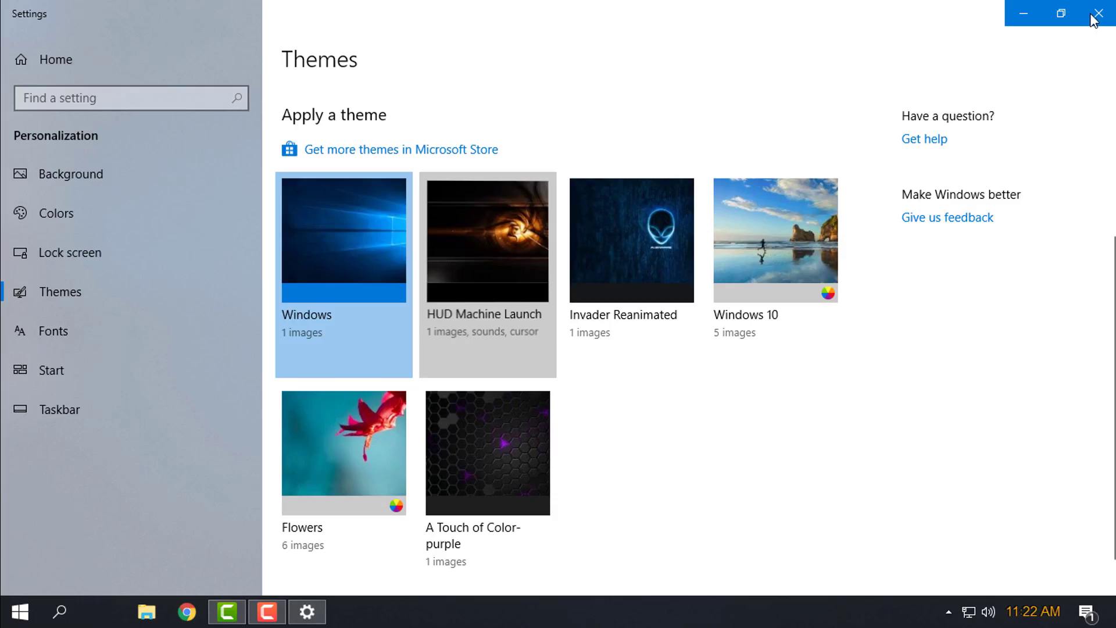
left_click(1023, 14)
right_click(481, 161)
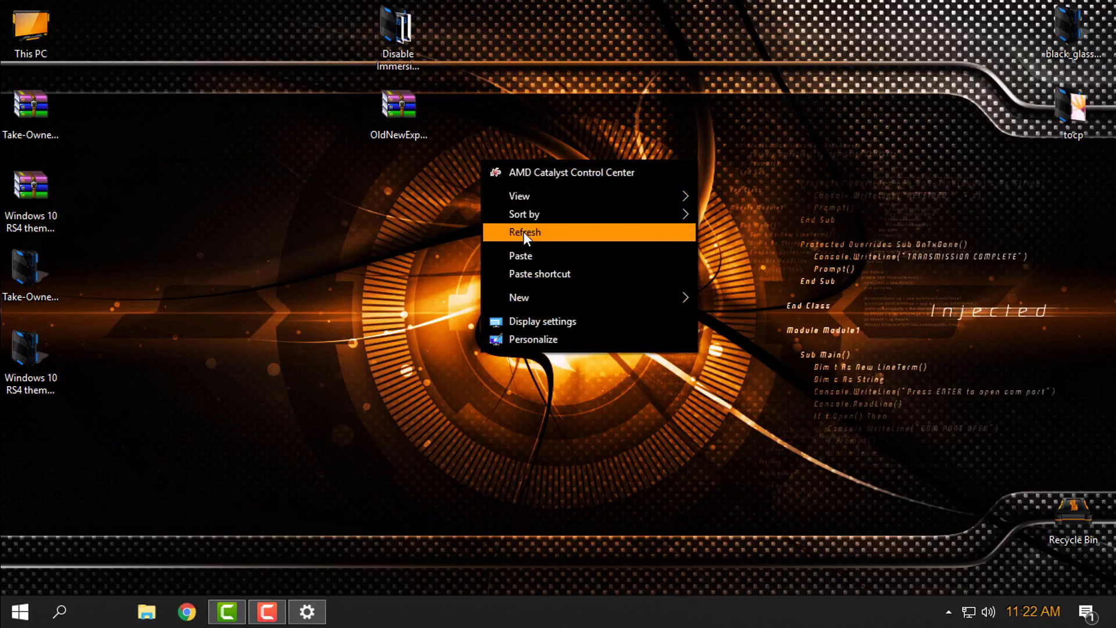
left_click(525, 232)
left_click(147, 611)
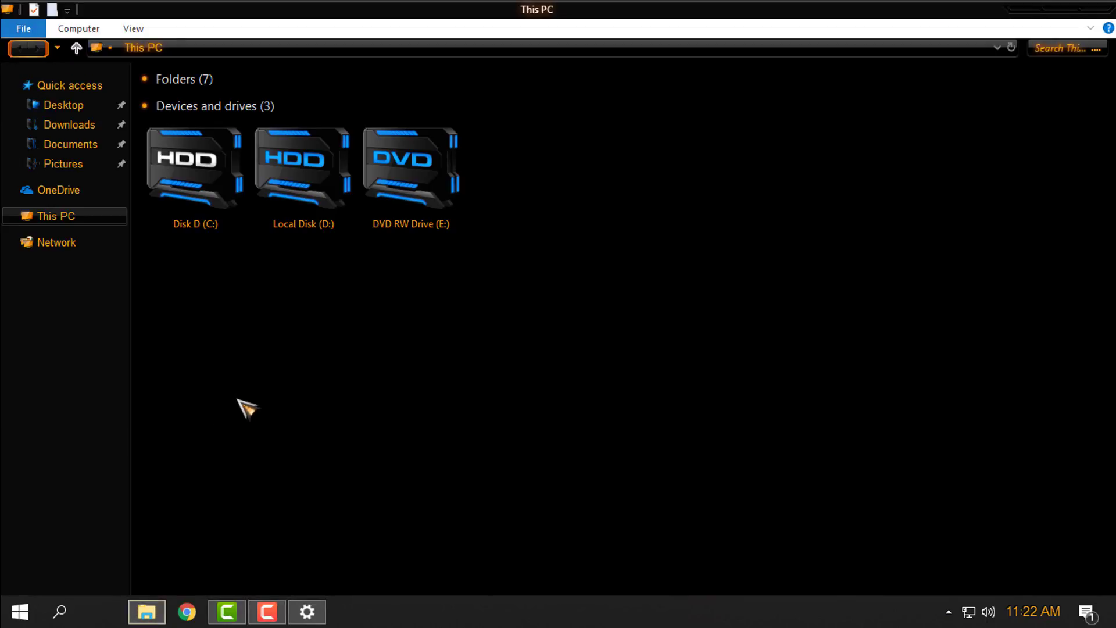
double_click(500, 12)
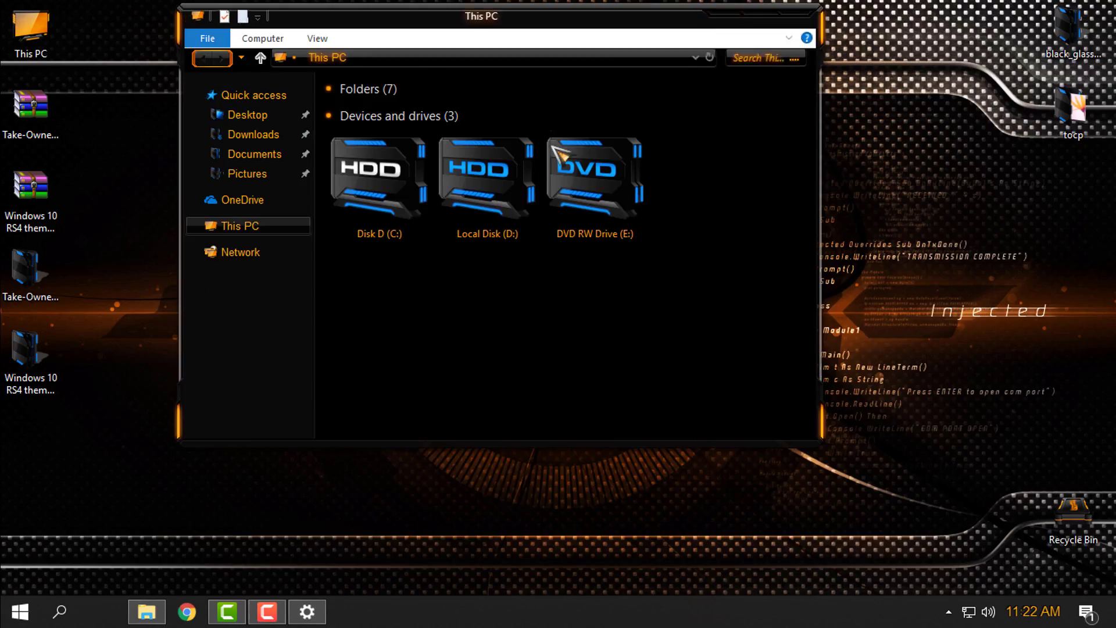
left_click_drag(511, 34, 498, 87)
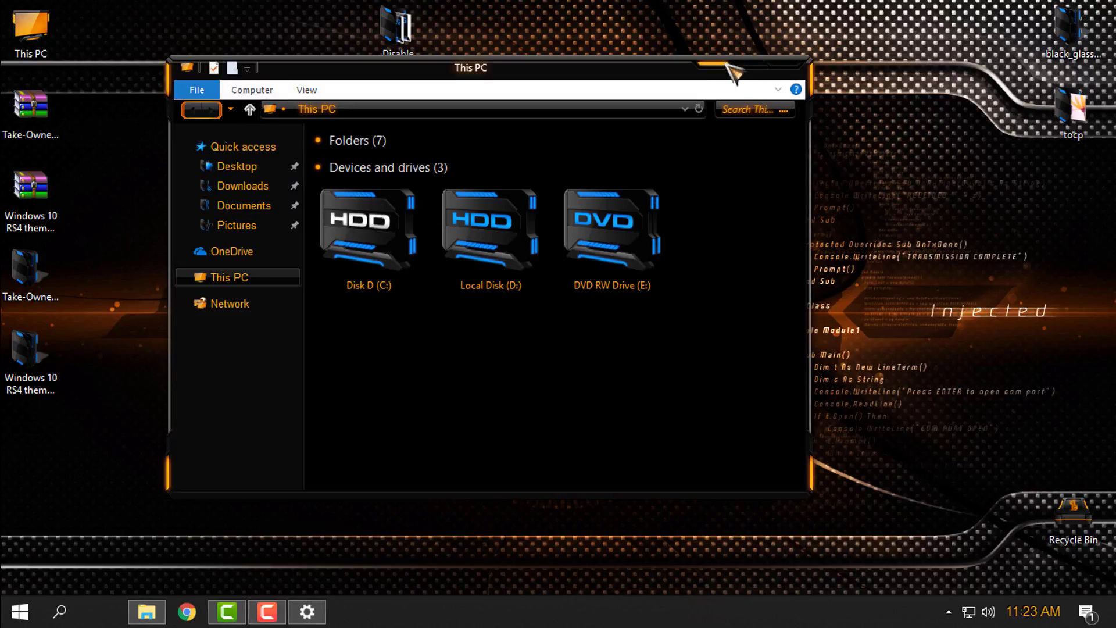
left_click(794, 63)
right_click(331, 178)
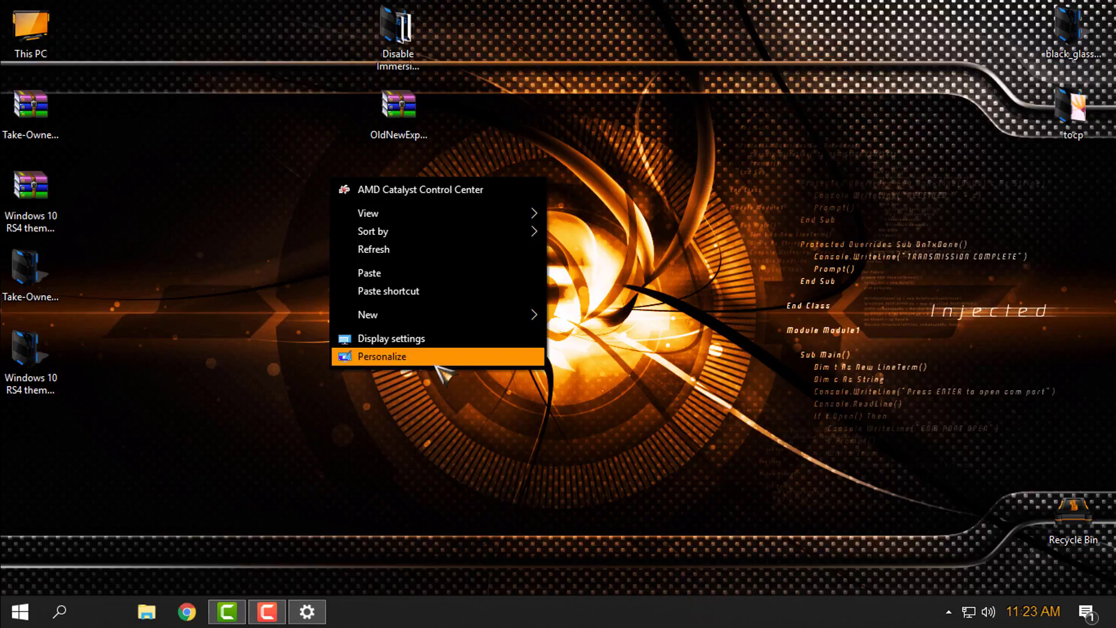
Step: Merge the Disable Immersive Context Menu .reg file, confirming Run, Yes and OK
left_click(289, 237)
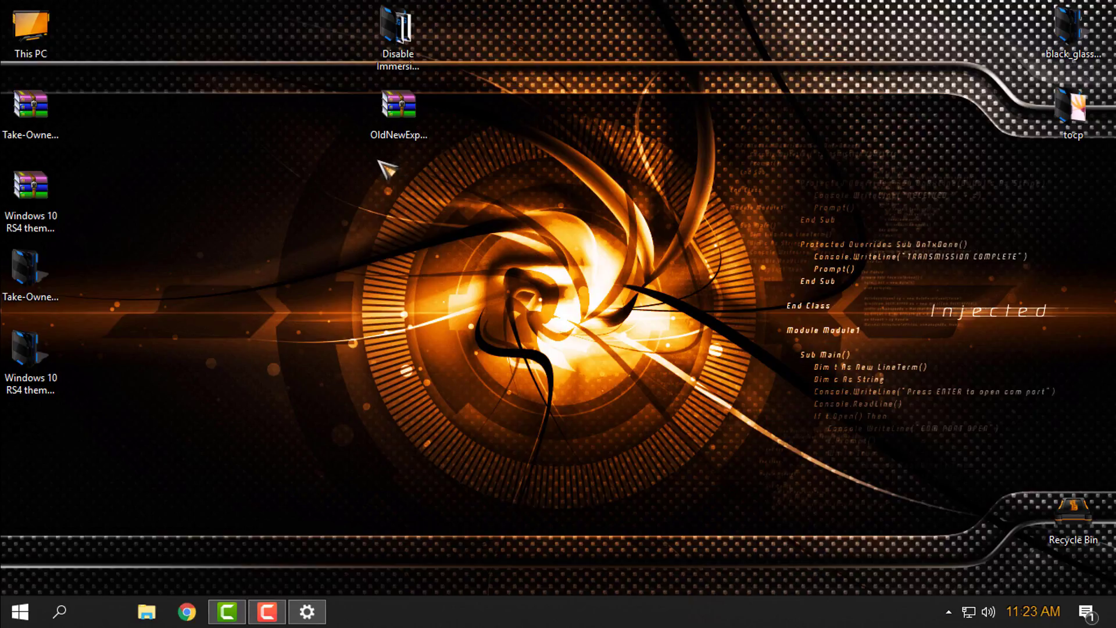
right_click(489, 138)
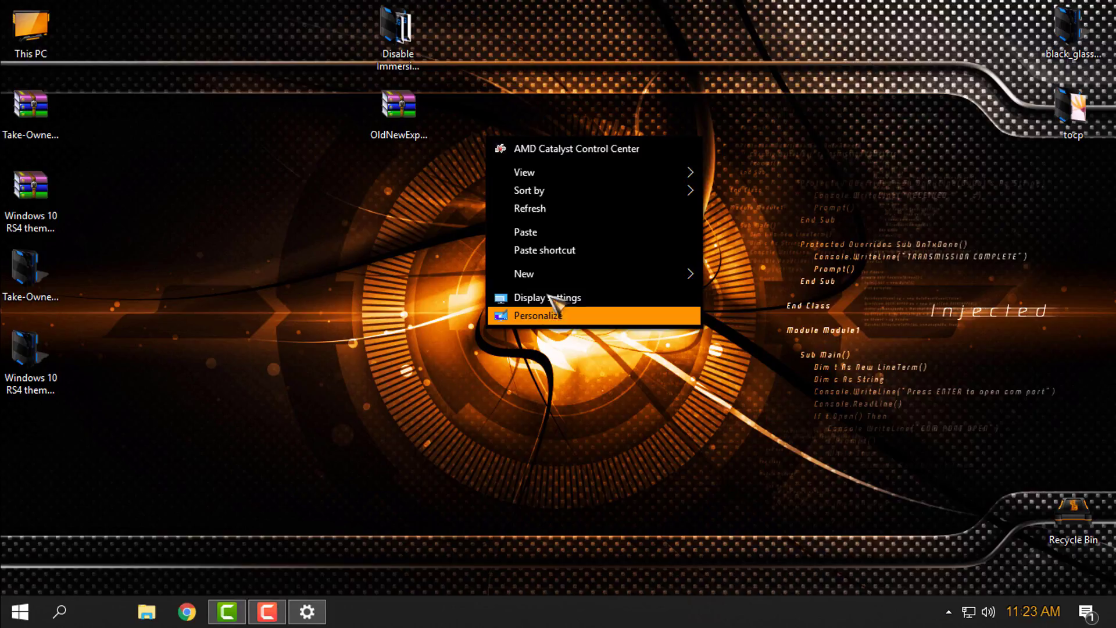
left_click(398, 29)
double_click(398, 29)
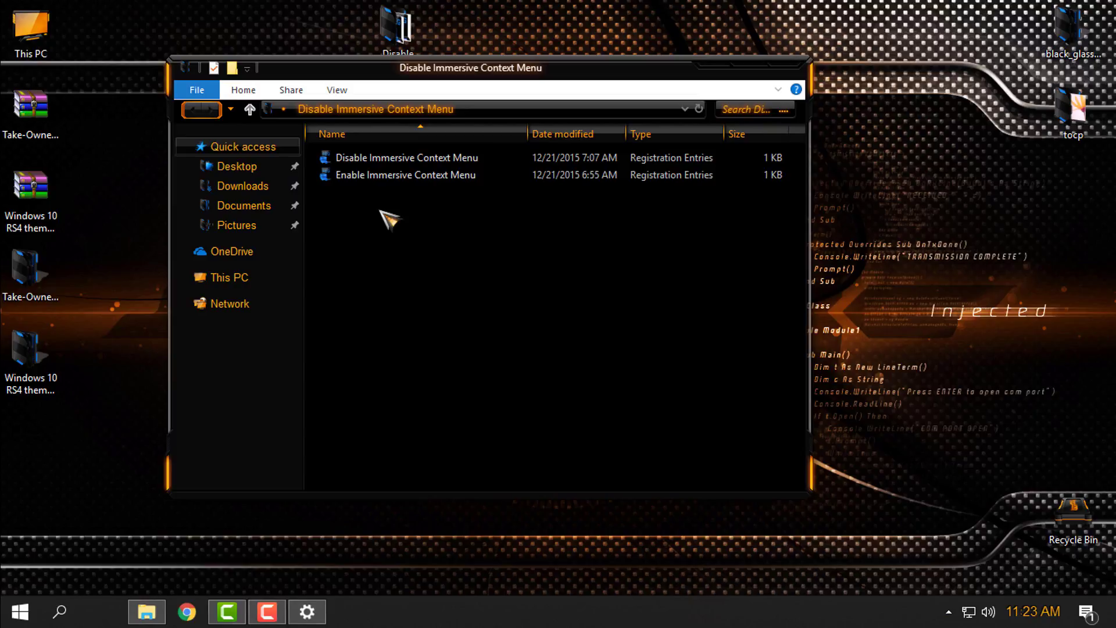
right_click(386, 159)
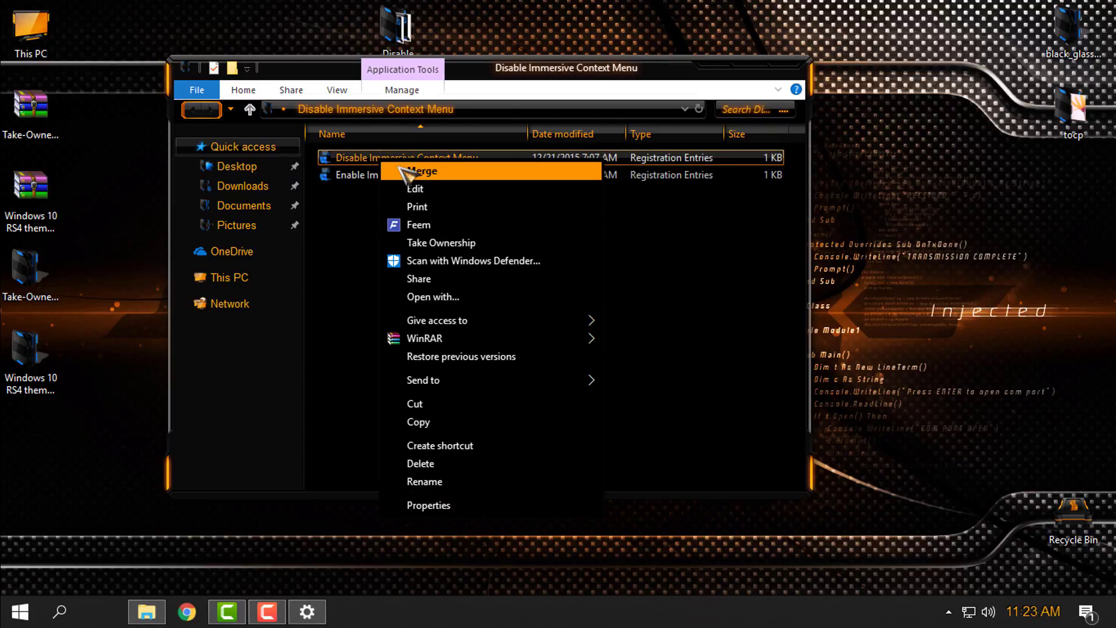
left_click(408, 173)
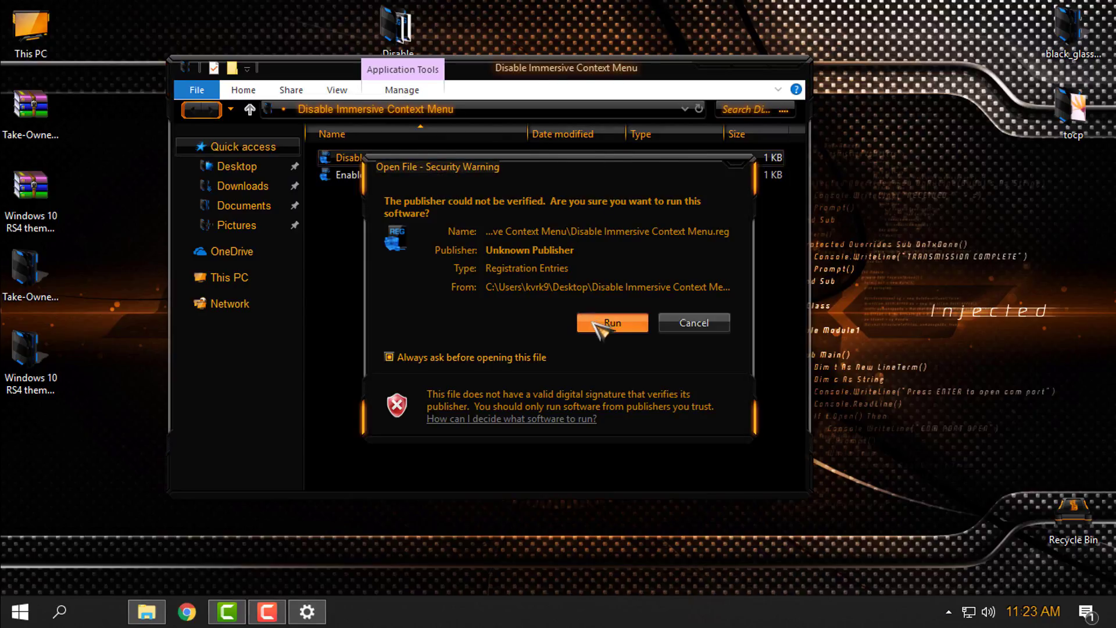
left_click(596, 324)
left_click(675, 331)
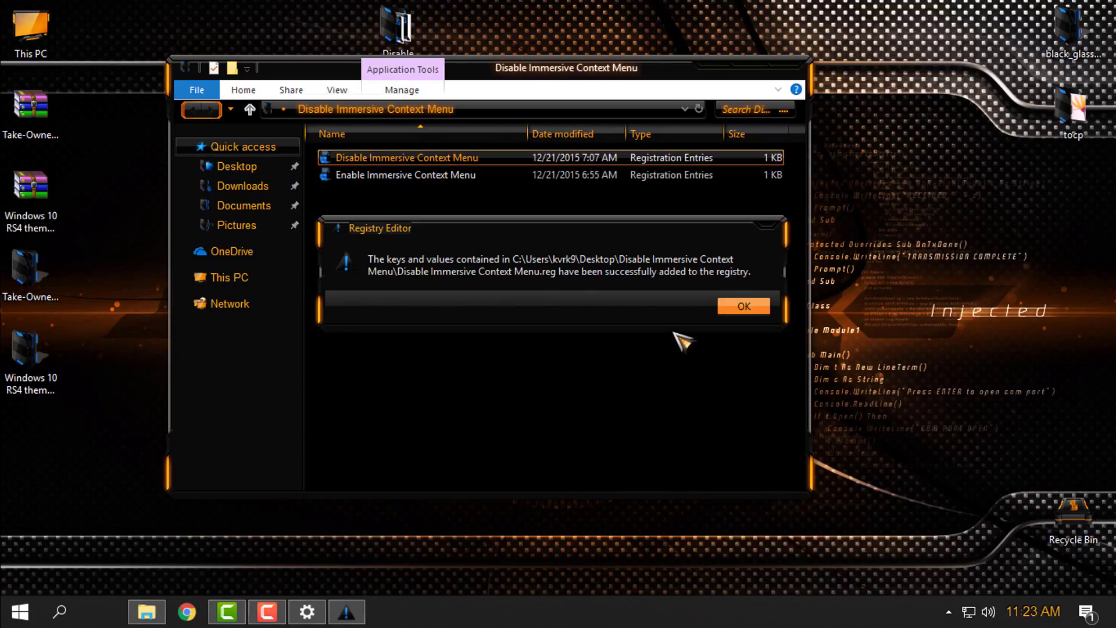
left_click(743, 305)
Step: Close the Disable Immersive window and refresh the desktop several times
right_click(850, 175)
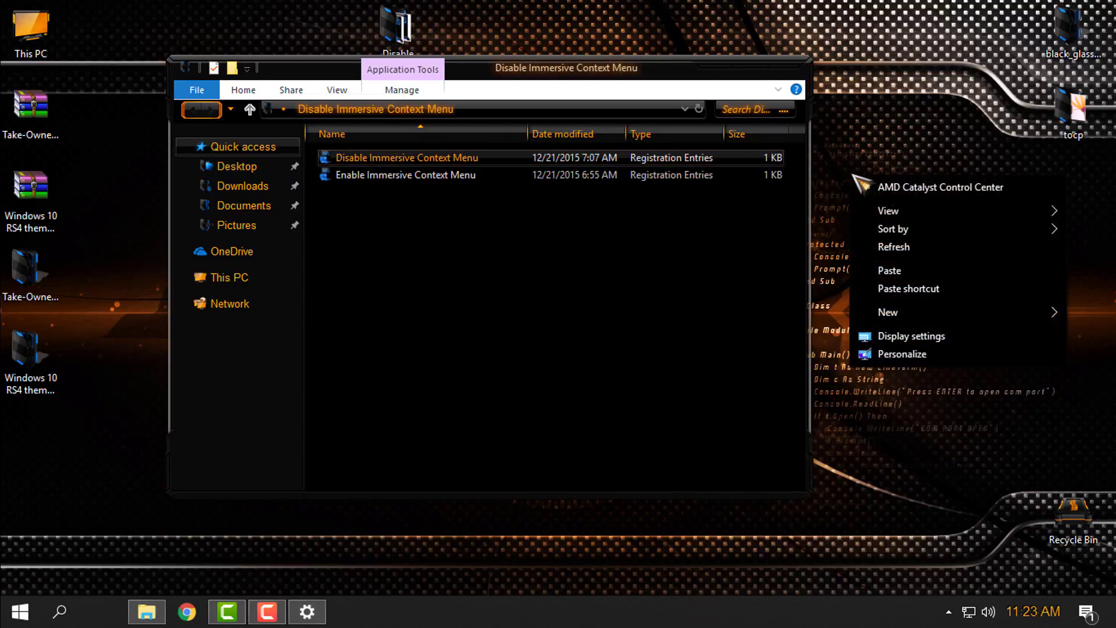
left_click(893, 247)
left_click(797, 63)
right_click(523, 148)
left_click(567, 220)
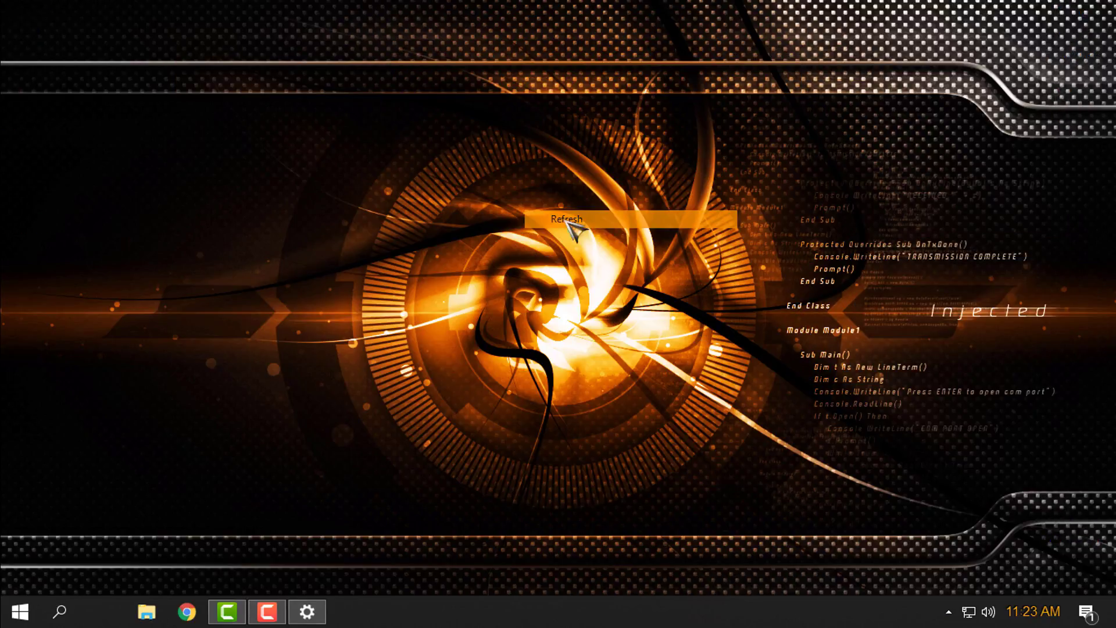
right_click(540, 174)
left_click(597, 247)
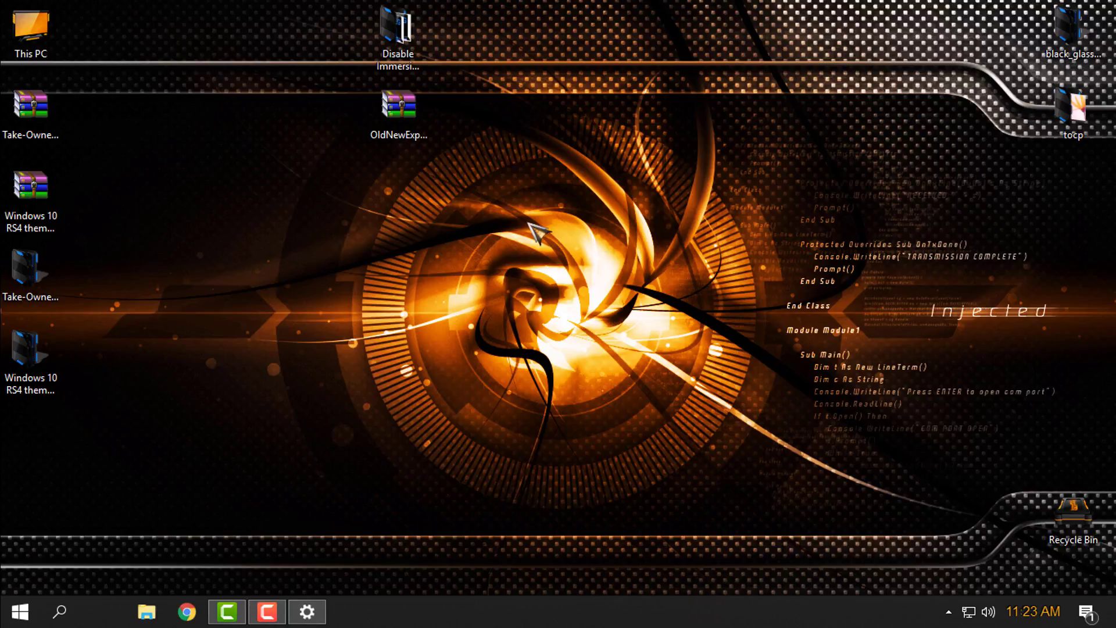
Step: Extract OldNewExplorer.rar to an OldNewExplorer folder with WinRAR
right_click(404, 123)
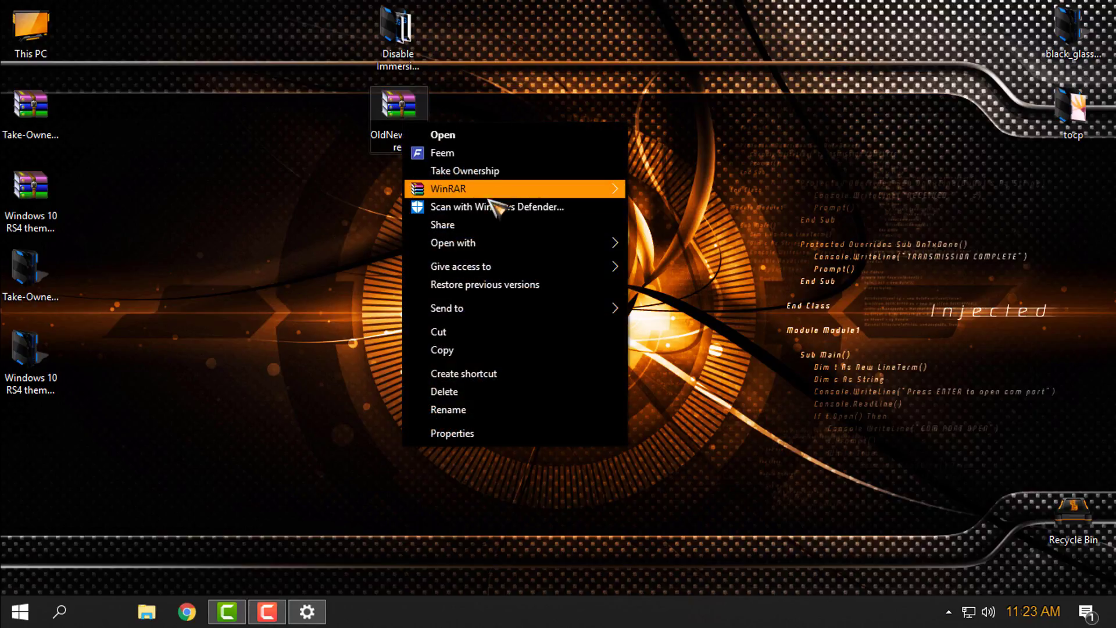
mouse_move(491, 190)
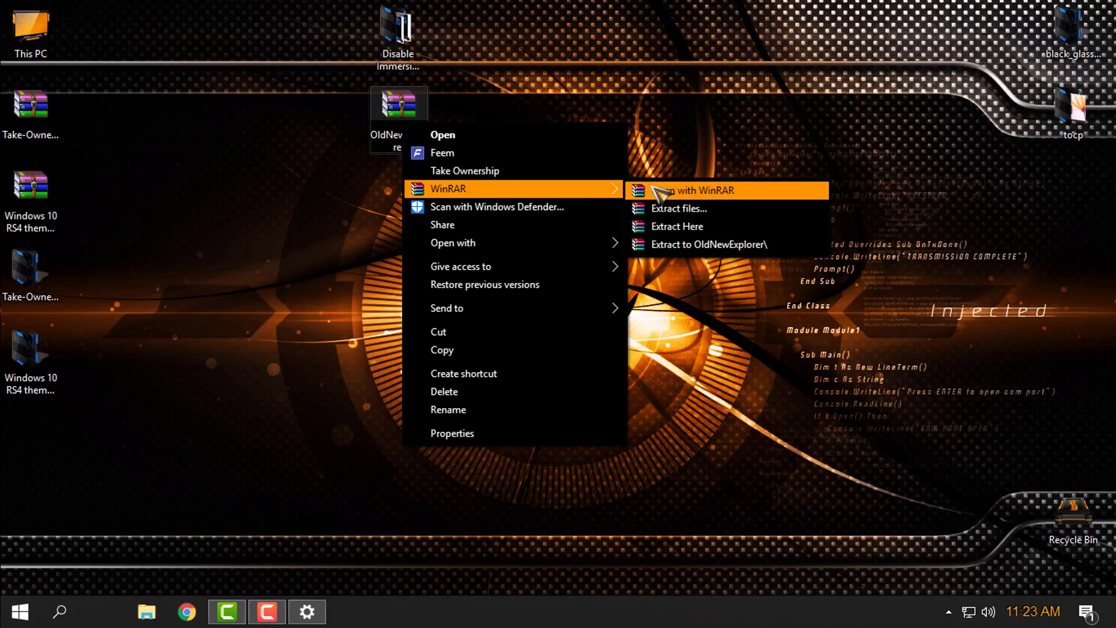
left_click(758, 242)
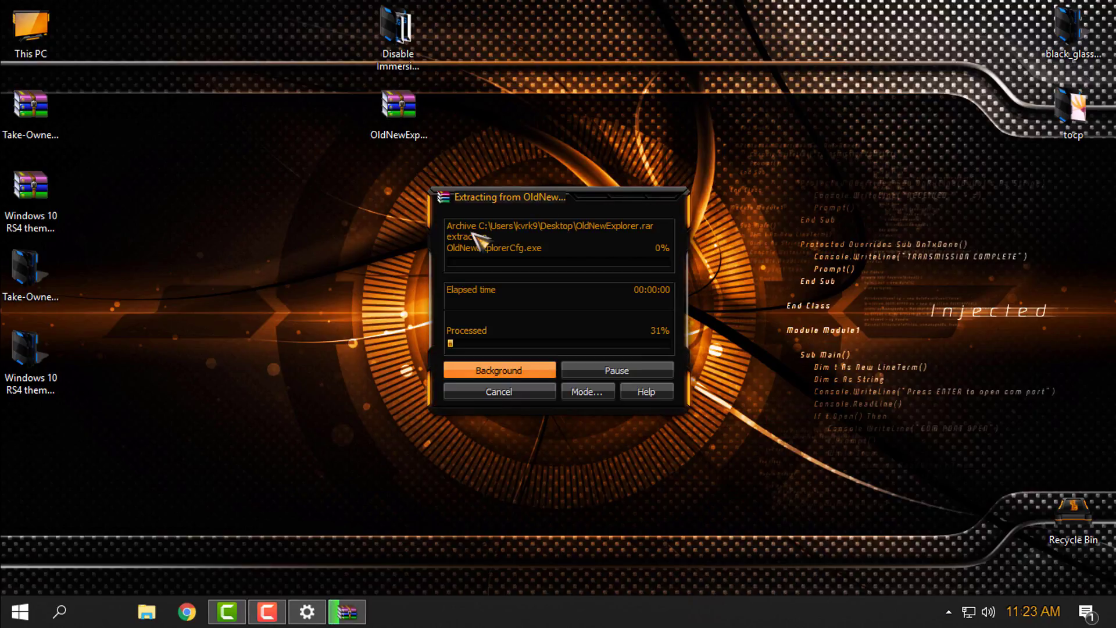
Step: Open the extracted folder and look over OldNewExplorer32.dll, OldNewExplorer64.dll and OldNewExplorerCfg
double_click(32, 433)
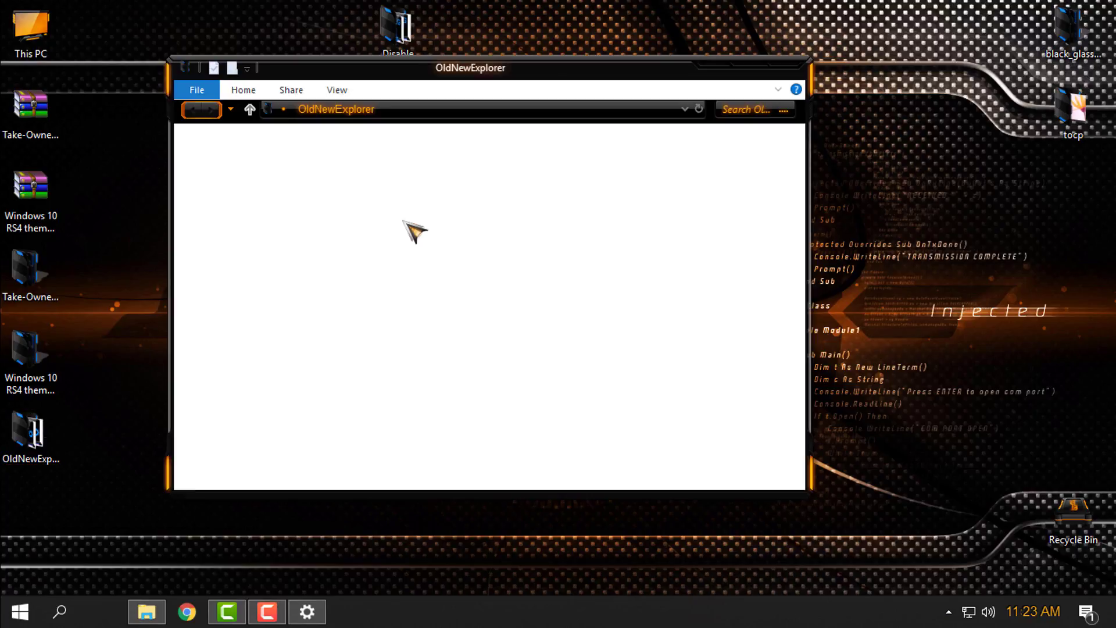
left_click(451, 177)
left_click(437, 161)
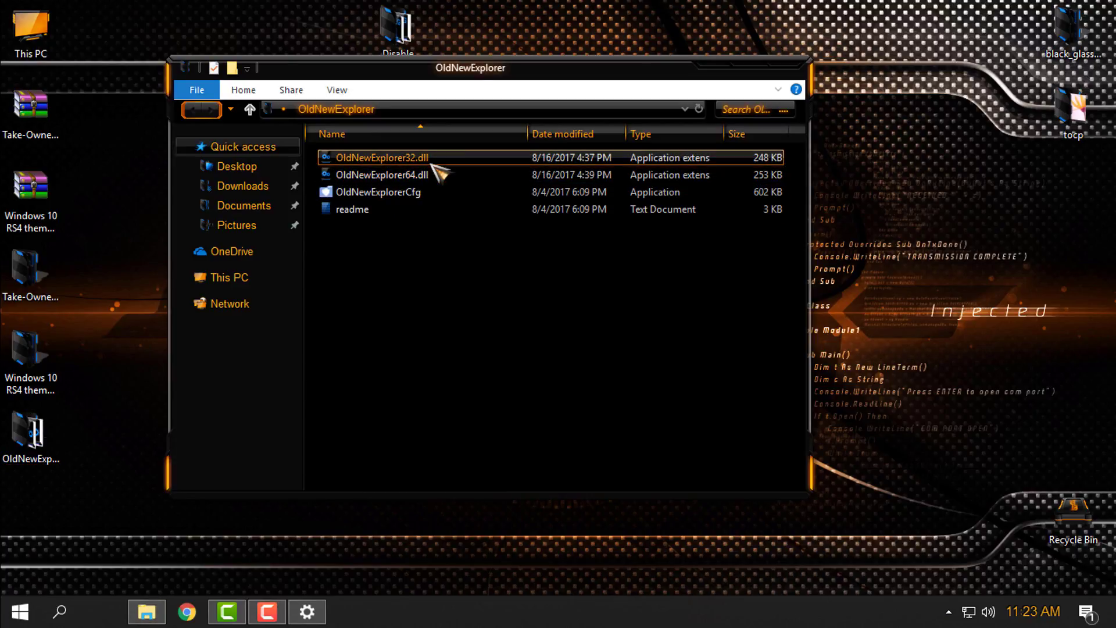
left_click(421, 175)
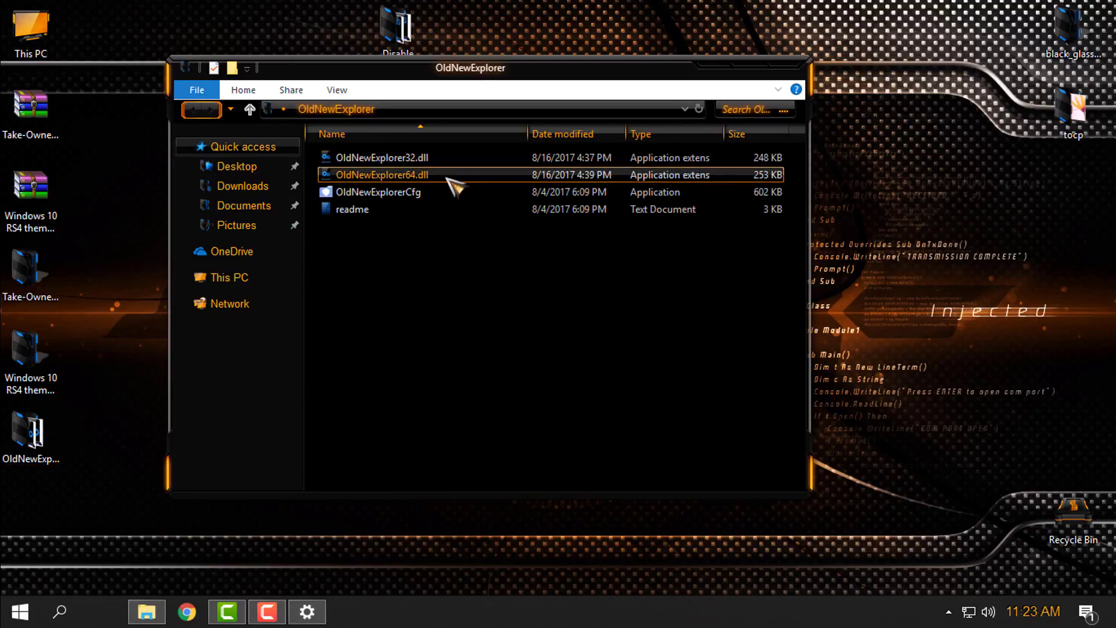
left_click(626, 197)
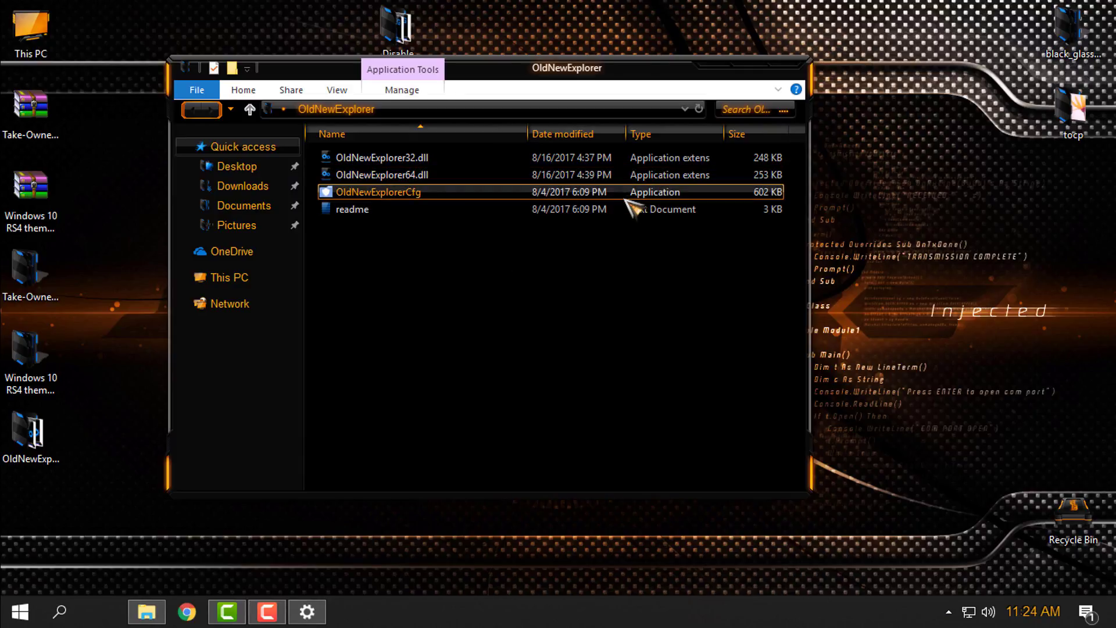
Step: Run OldNewExplorerCfg as administrator and minimize the extracted folder window
right_click(557, 203)
left_click(639, 230)
left_click(714, 65)
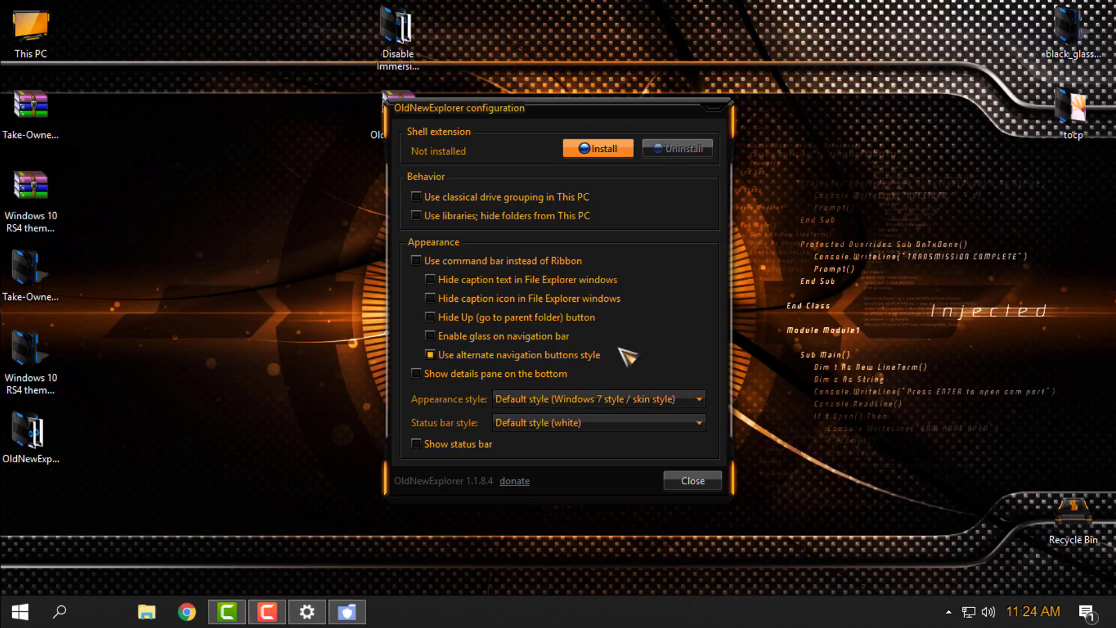
Step: Turn off drive grouping, libraries and alternate navigation buttons, install the extension, open This PC
left_click(435, 199)
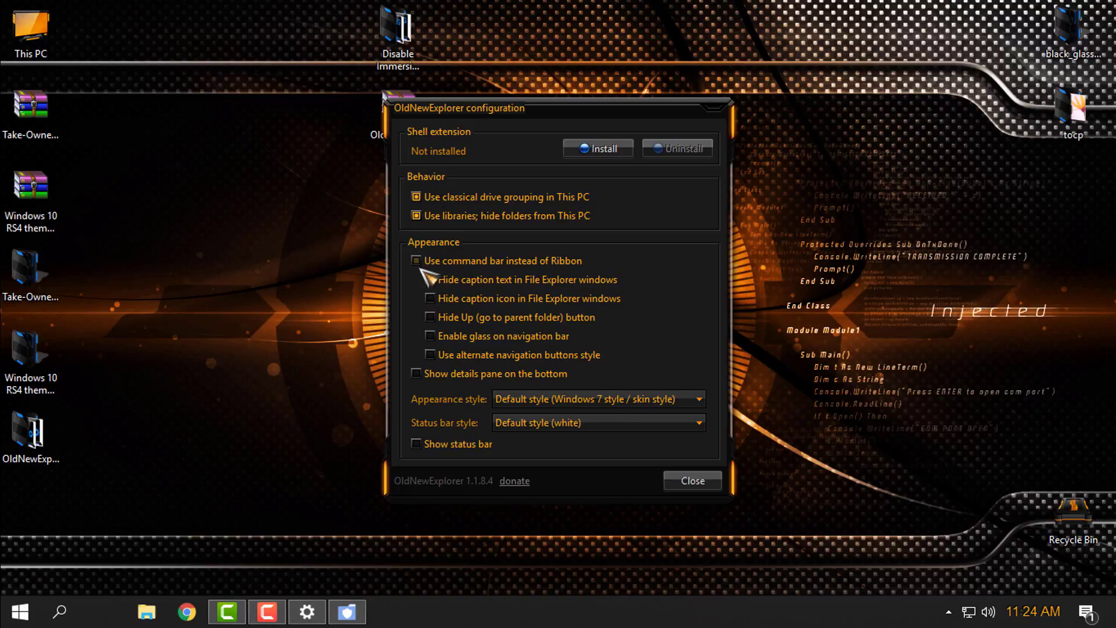
left_click(499, 357)
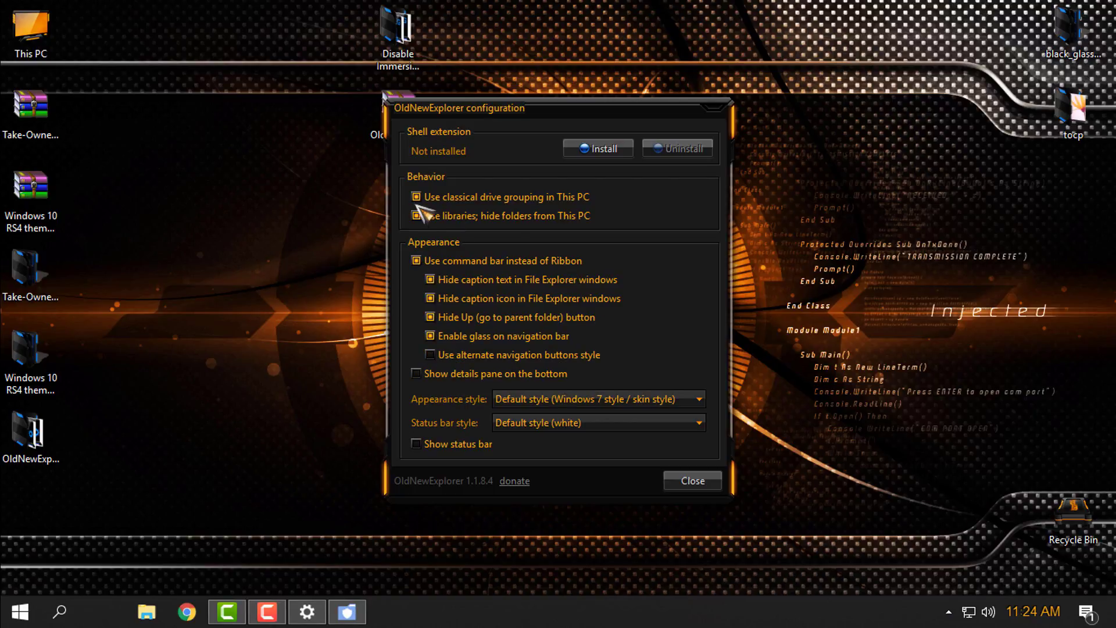
left_click(417, 198)
left_click(426, 216)
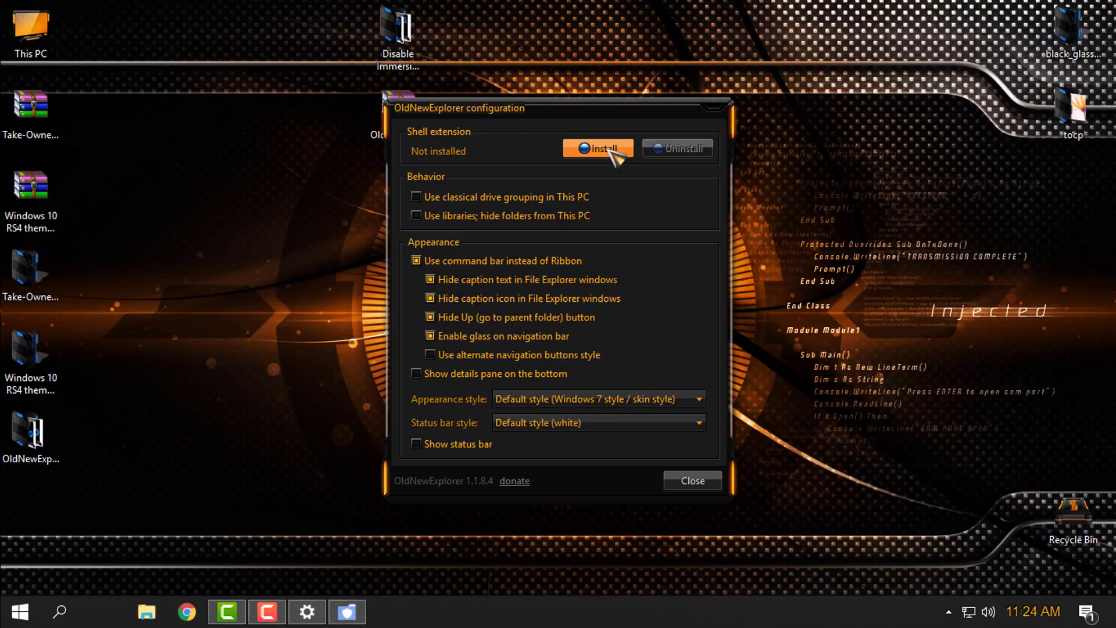
left_click(610, 151)
left_click(146, 612)
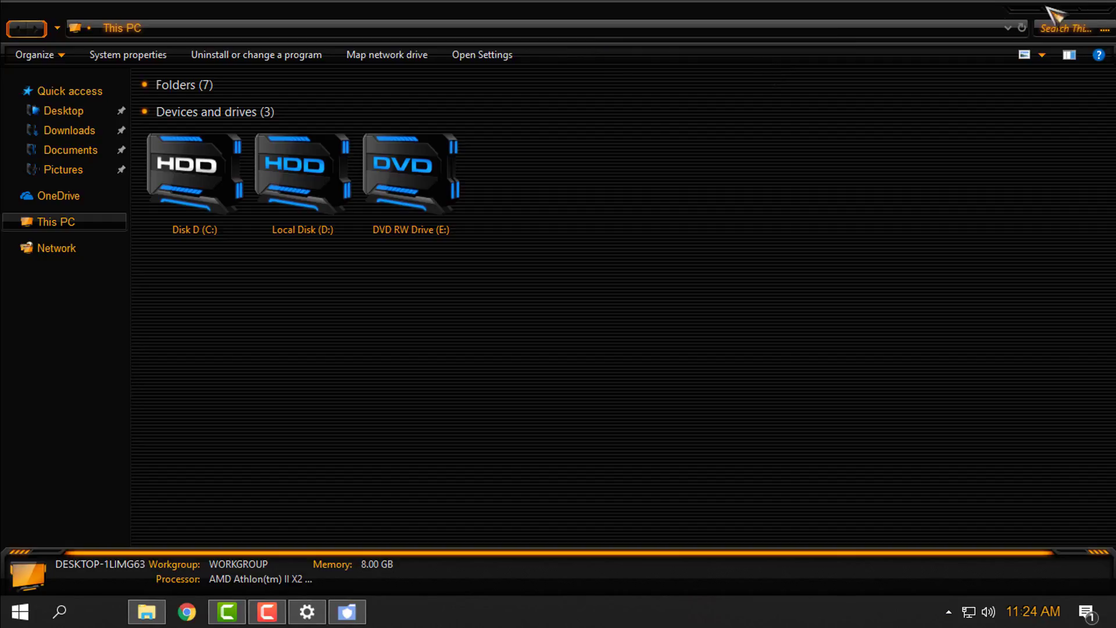
Step: Close This PC and the OldNewExplorer configuration window, refresh the desktop, and open Start
left_click(779, 64)
key("super+Down")
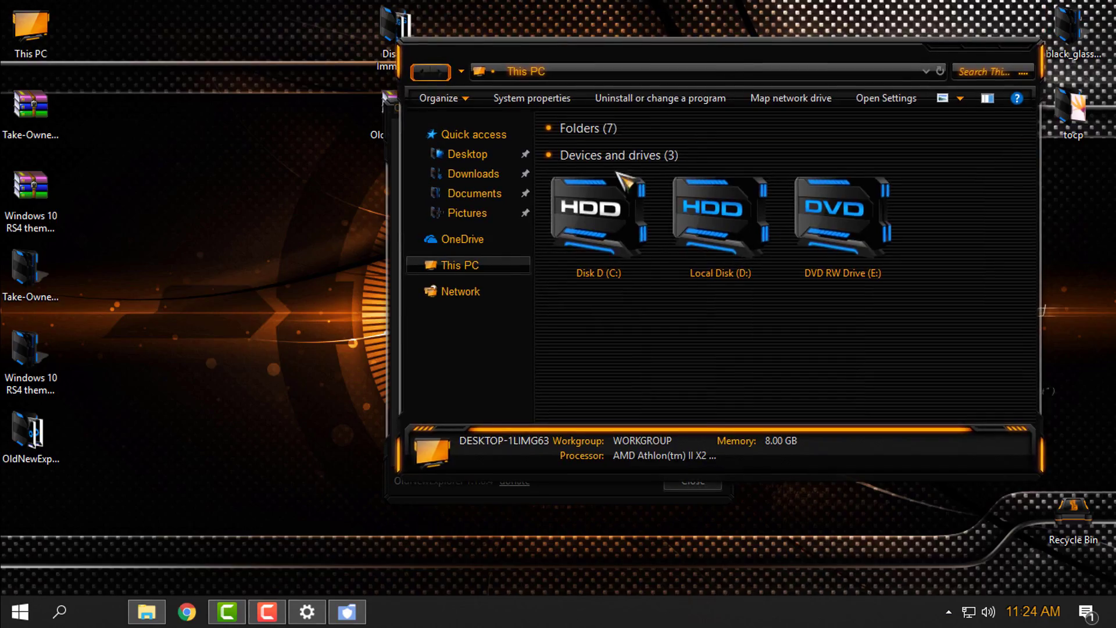
left_click(1028, 56)
right_click(129, 170)
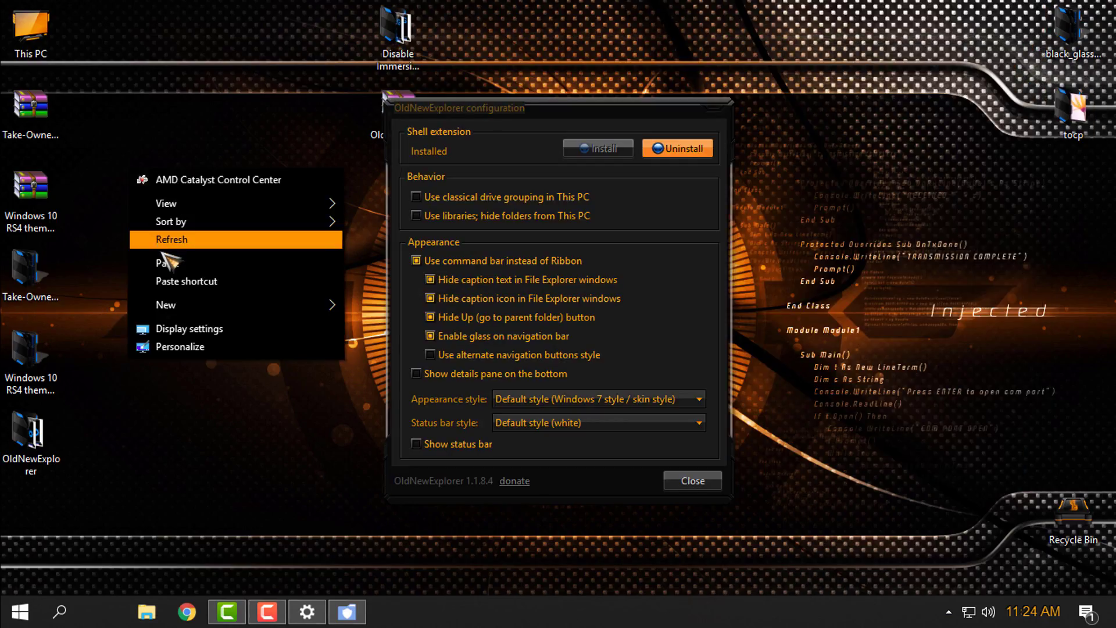
left_click(169, 237)
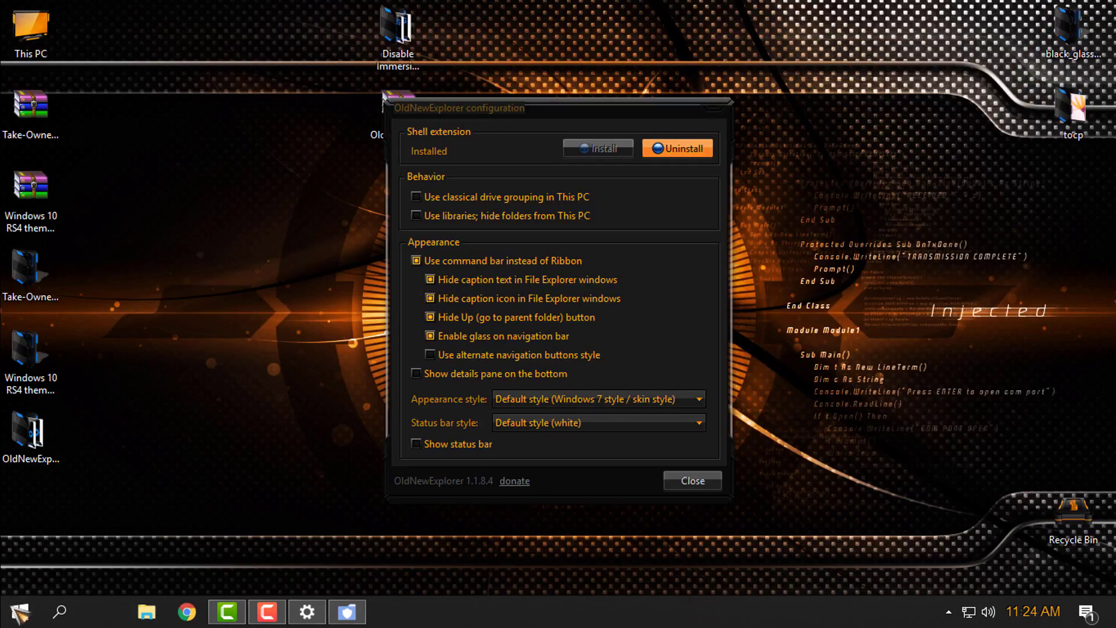
left_click(719, 108)
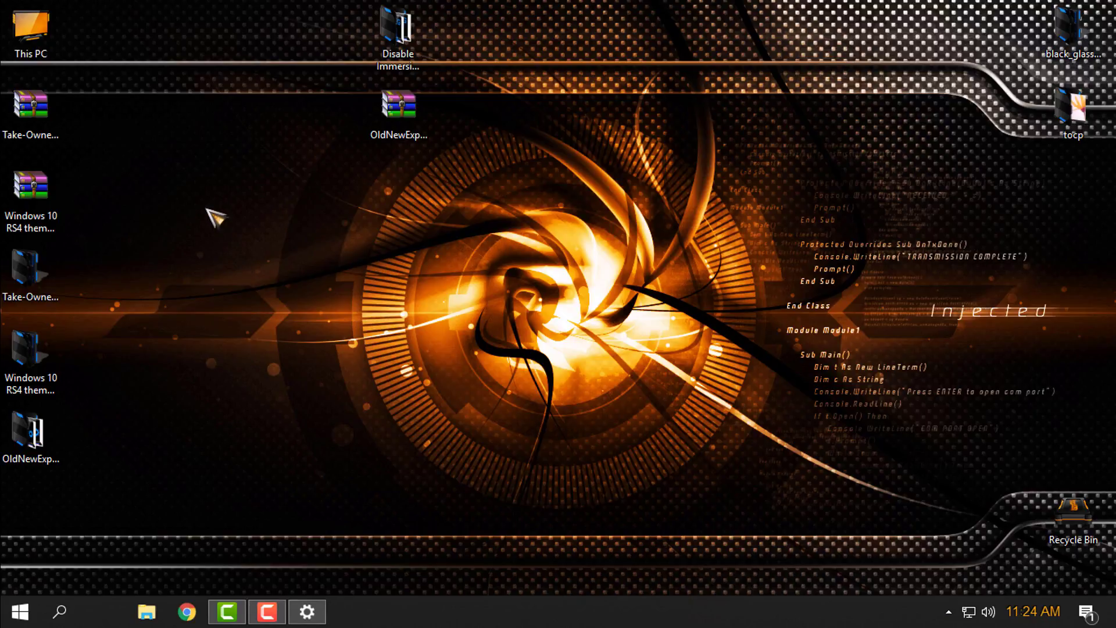
key("super")
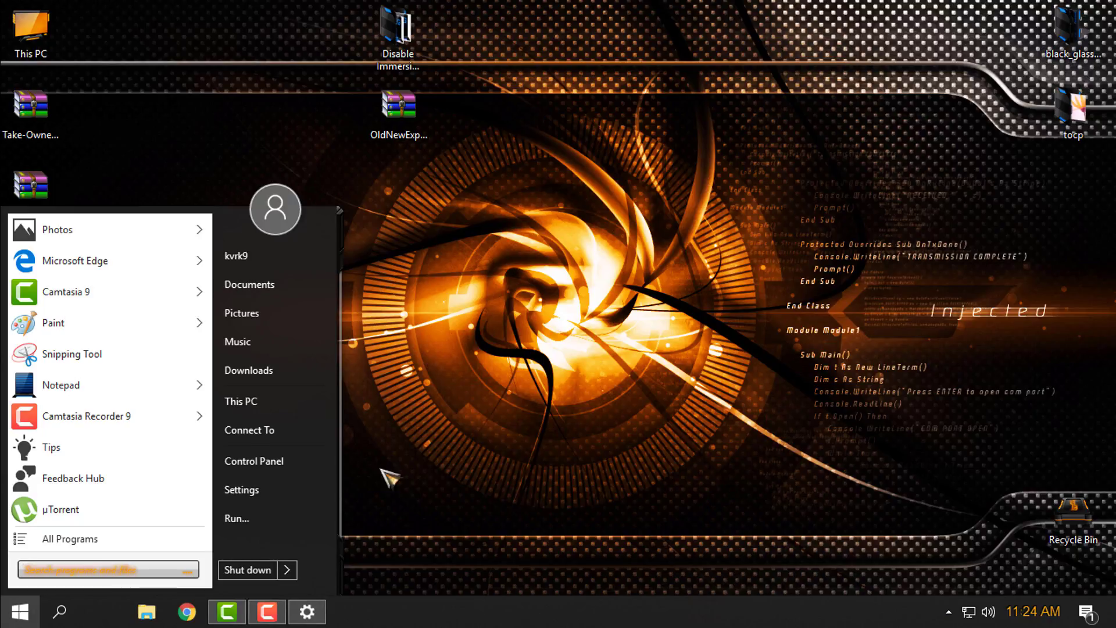
Step: In StartIsBack Appearance, choose HUD Machine Launch, apply it, preview Start, and click OK
right_click(311, 227)
left_click(321, 235)
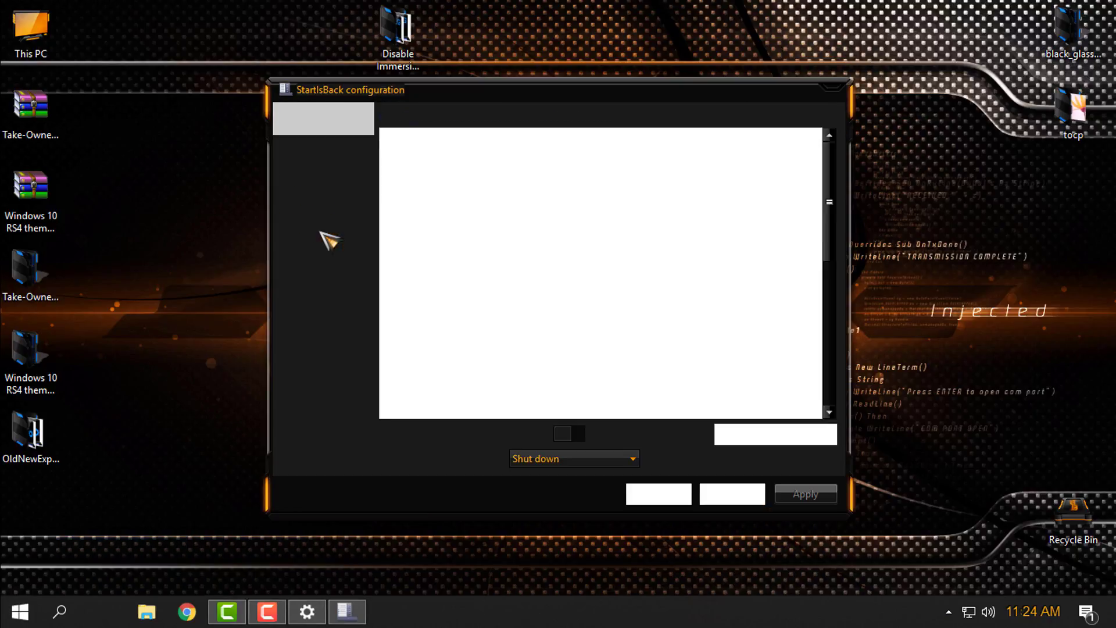
left_click(325, 149)
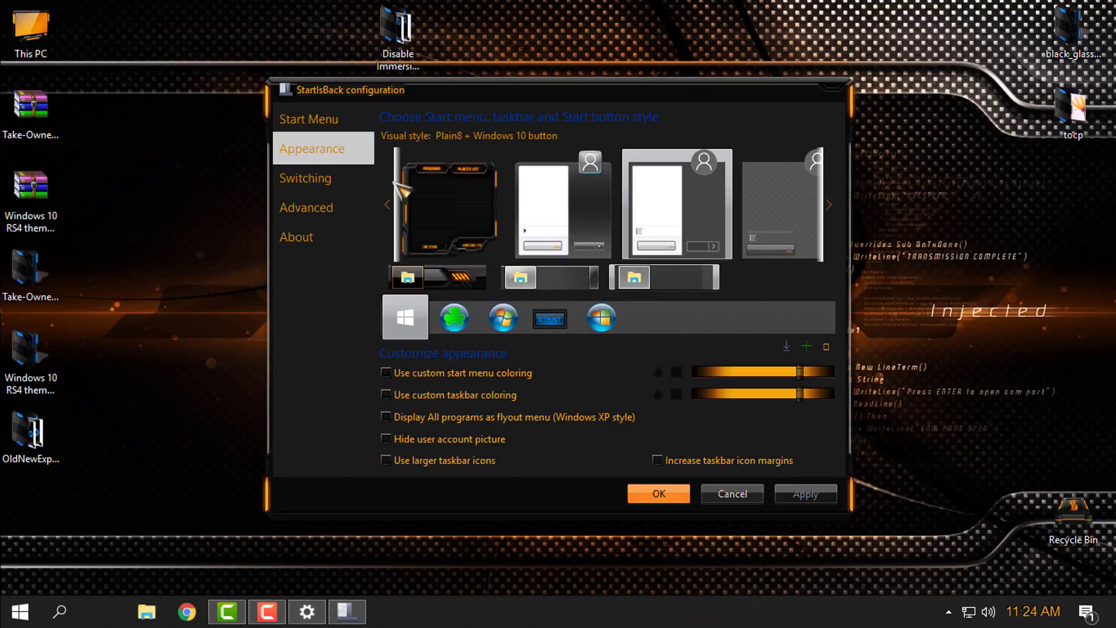
left_click(459, 227)
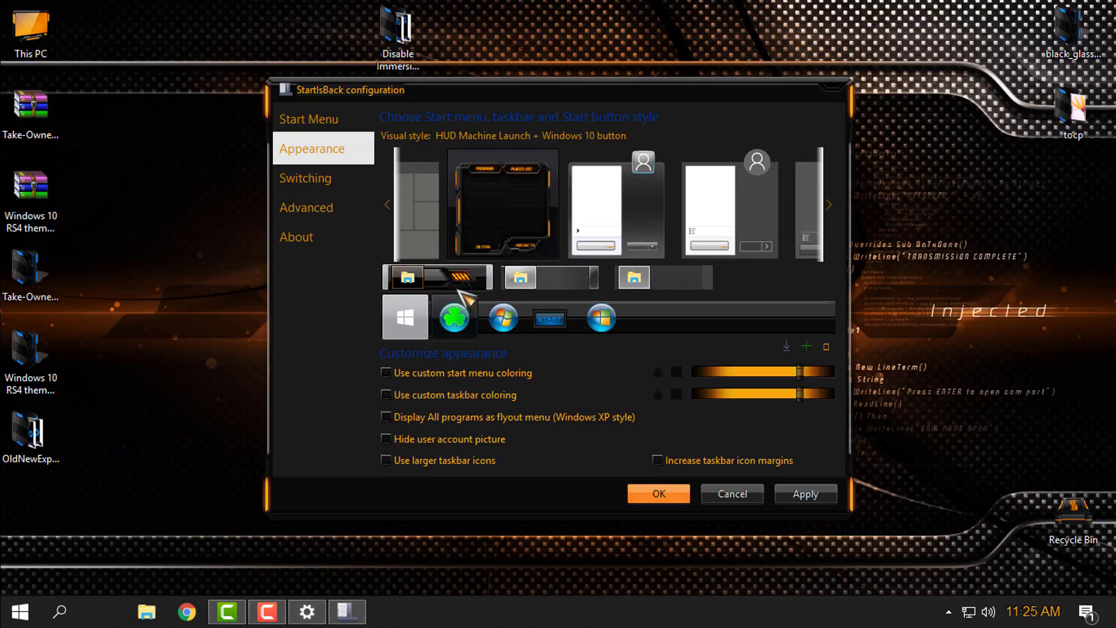
left_click(823, 499)
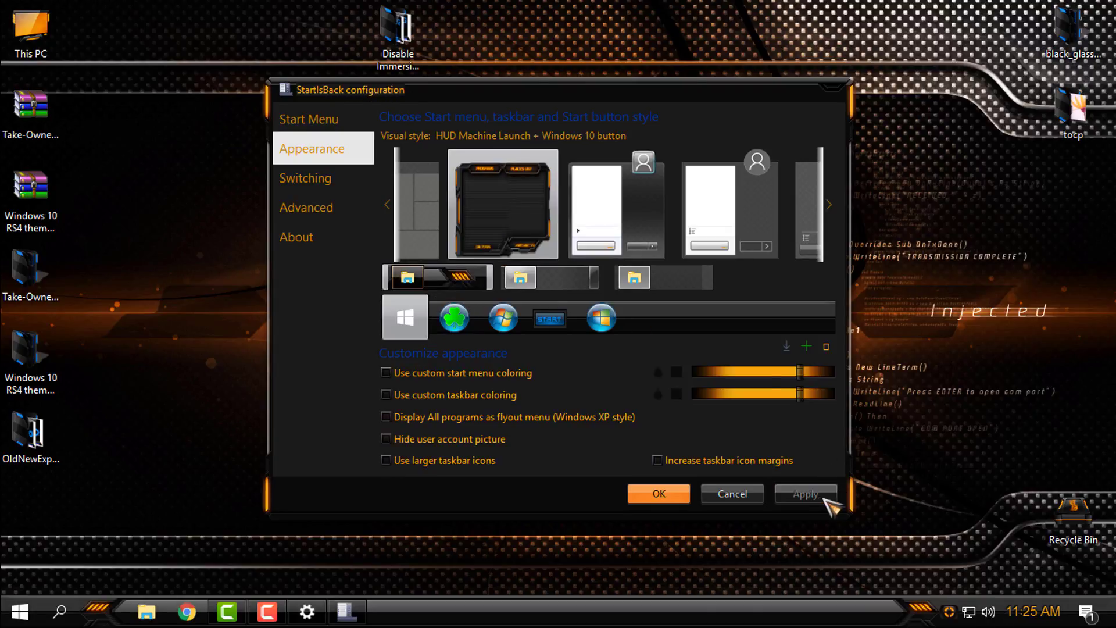
left_click(21, 612)
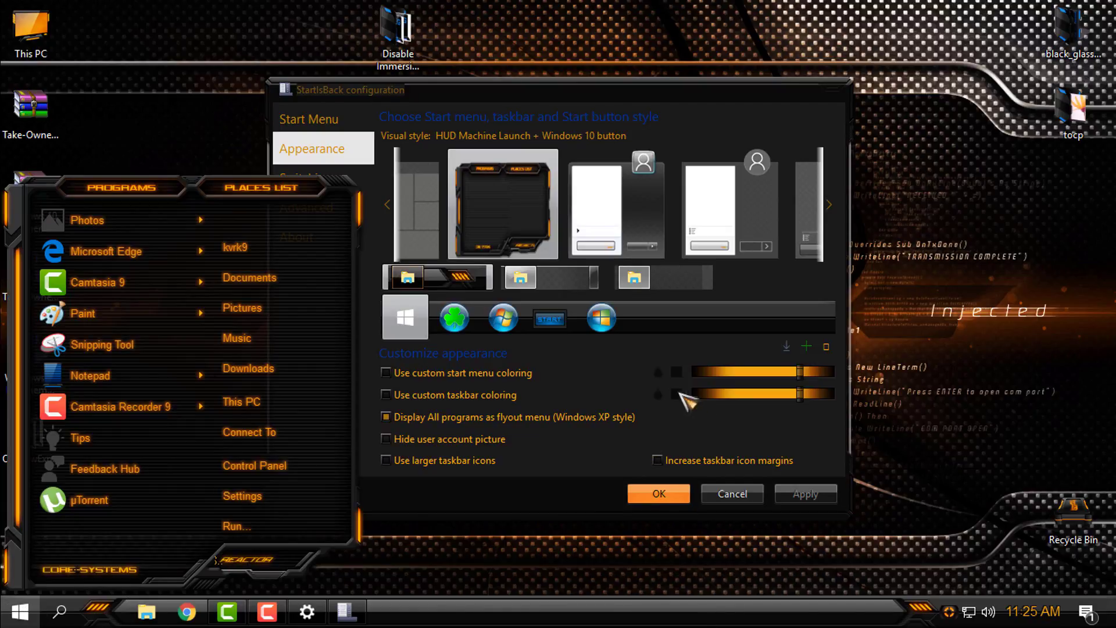
left_click(658, 494)
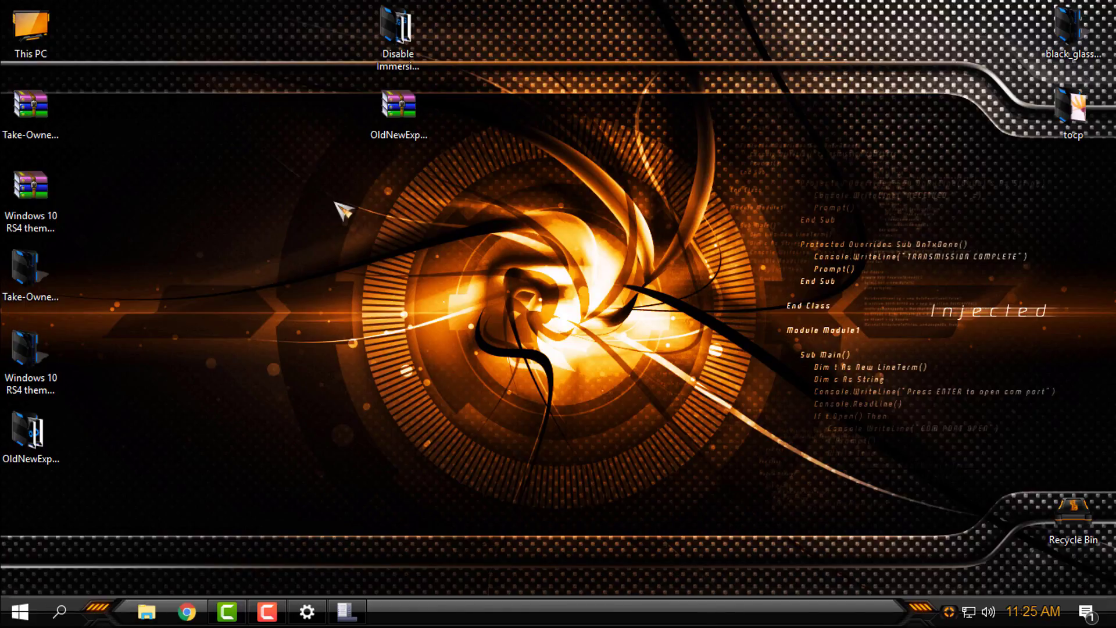
Step: Refresh the desktop, dismissing the stray Start menu and context menus along the way
right_click(336, 203)
left_click(392, 279)
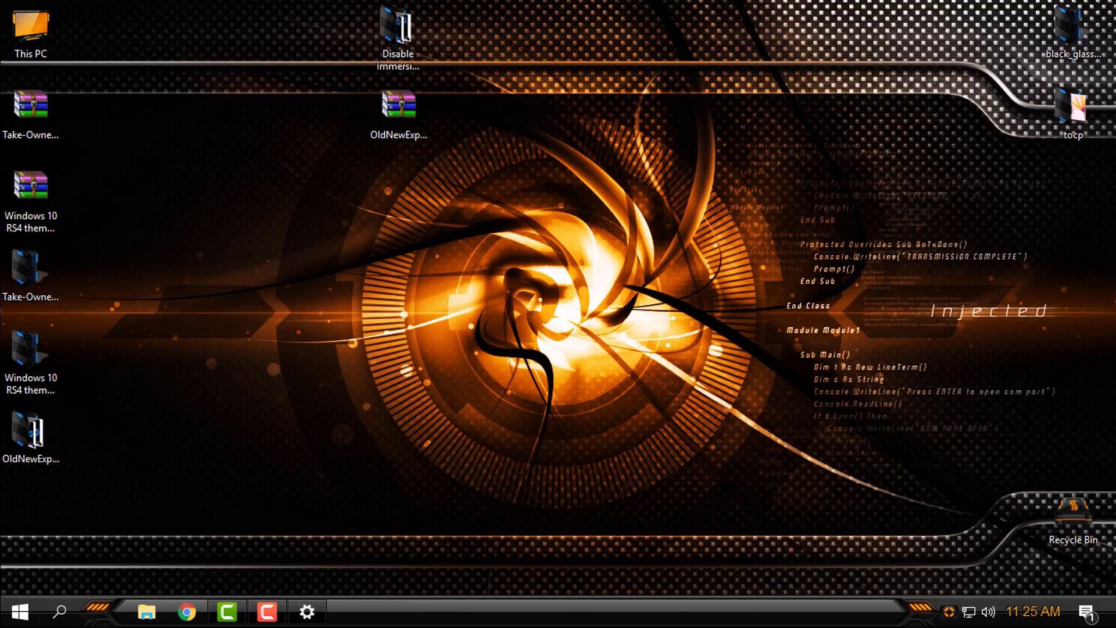
key("super")
right_click(491, 150)
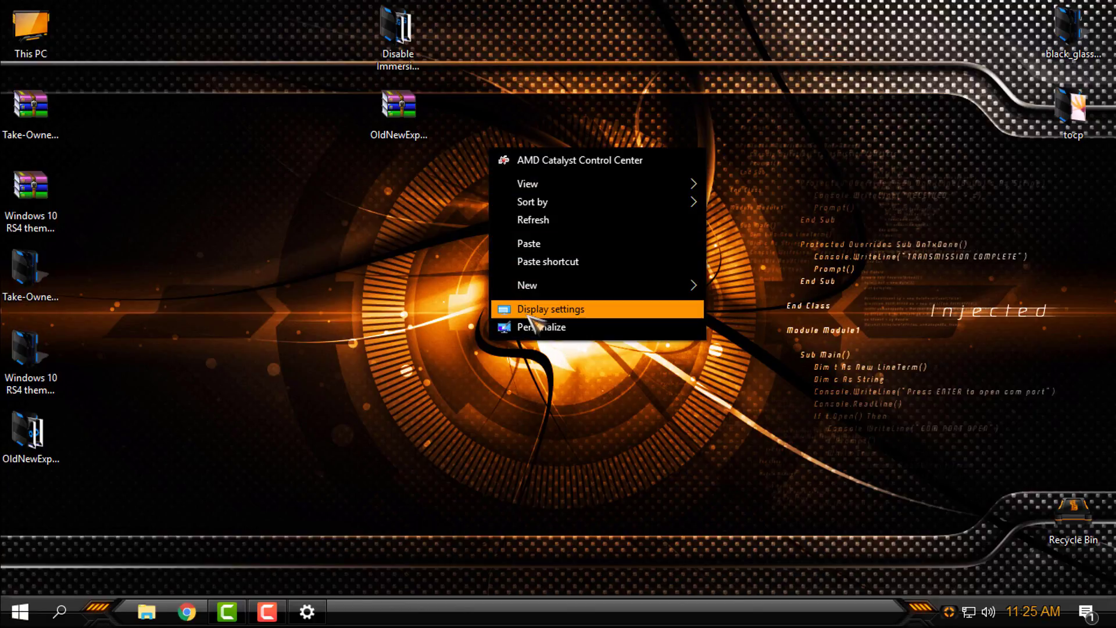
right_click(391, 193)
left_click(453, 279)
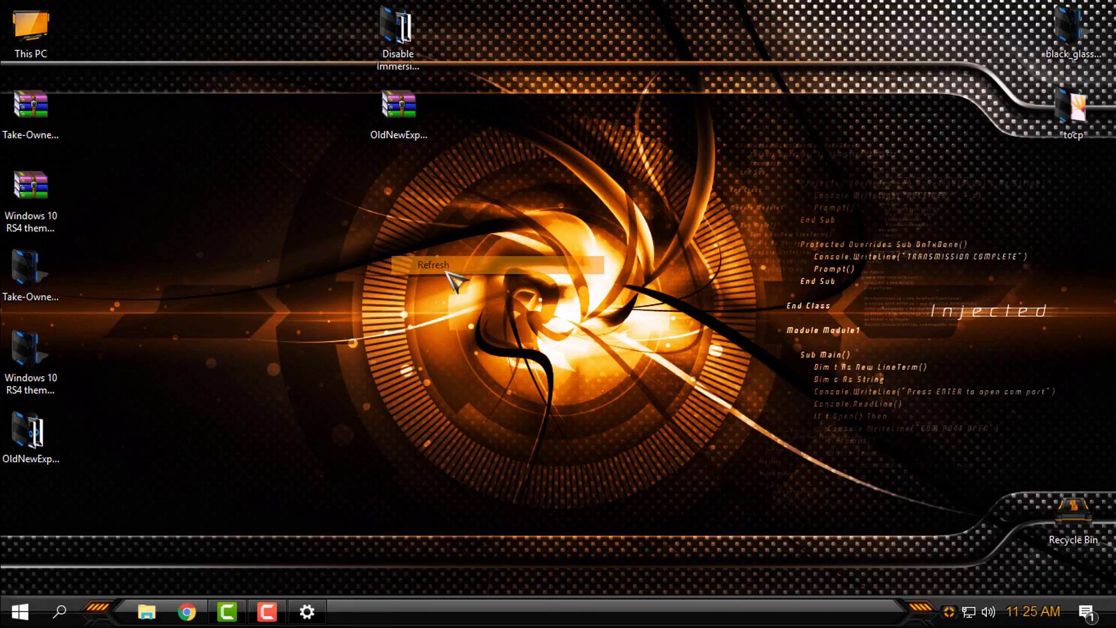
right_click(446, 208)
left_click(471, 281)
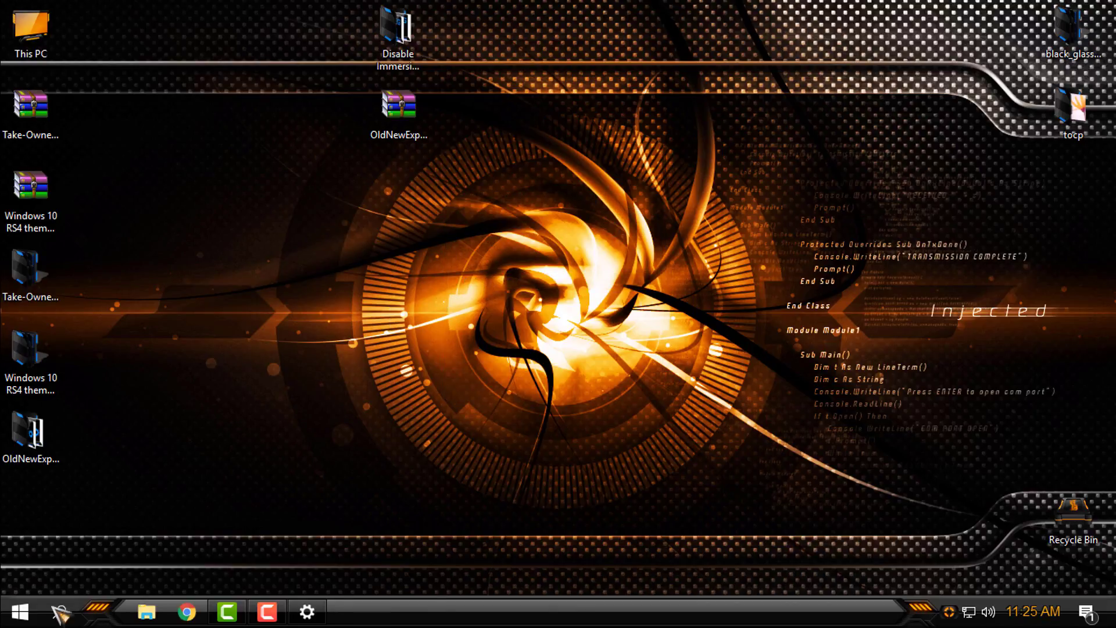
Step: Restart Windows from the Start menu's power button, then refresh the desktop
left_click(20, 610)
left_click(297, 561)
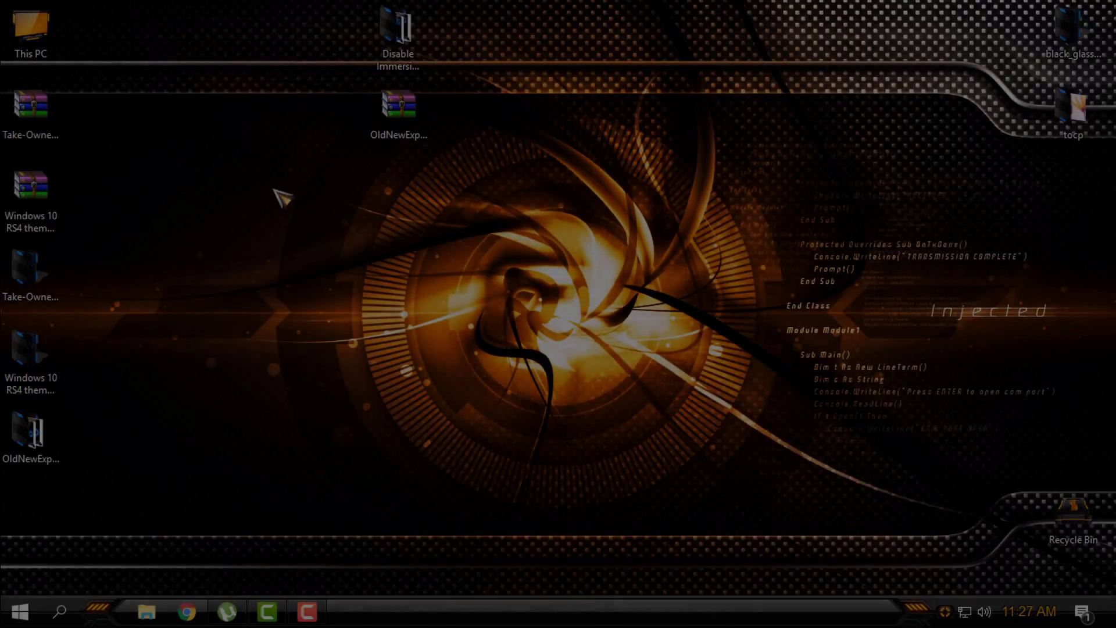
right_click(281, 181)
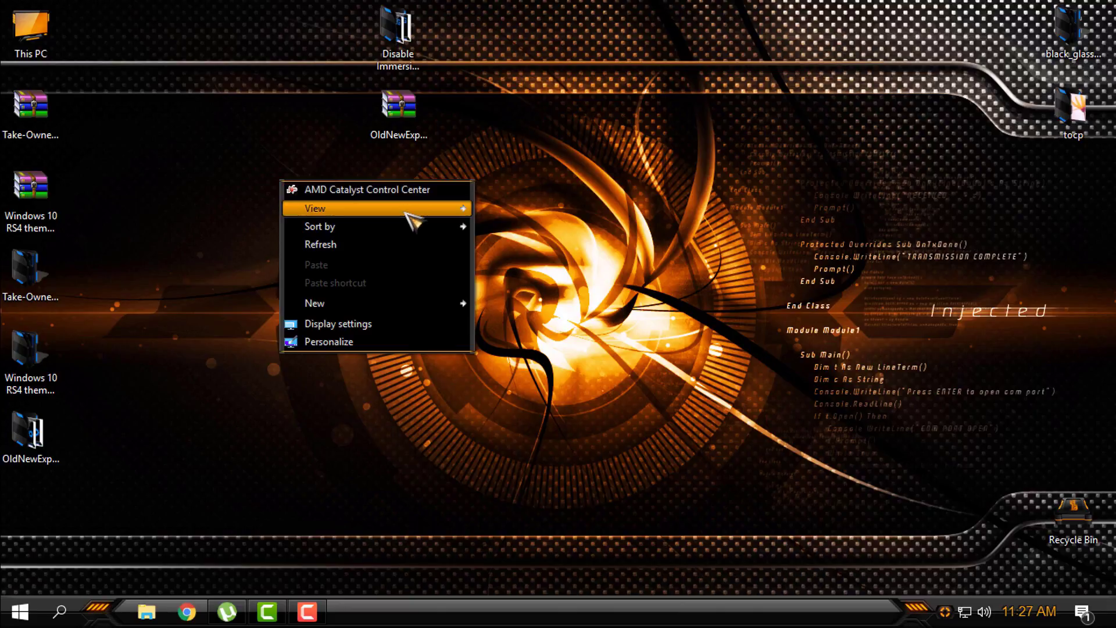
mouse_move(407, 214)
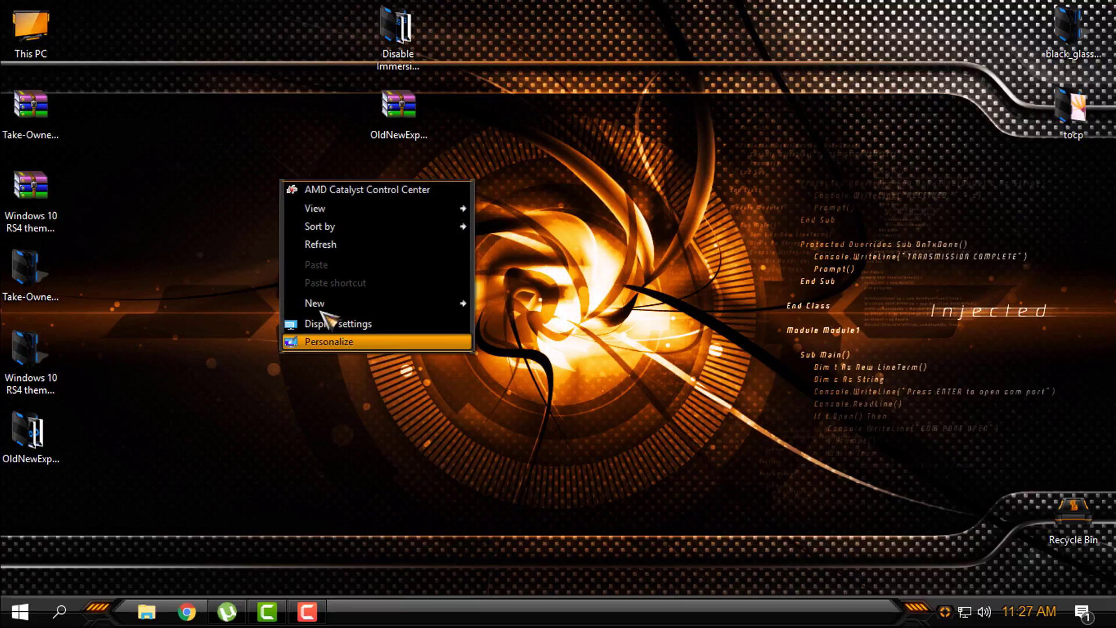
left_click(185, 168)
left_click(225, 230)
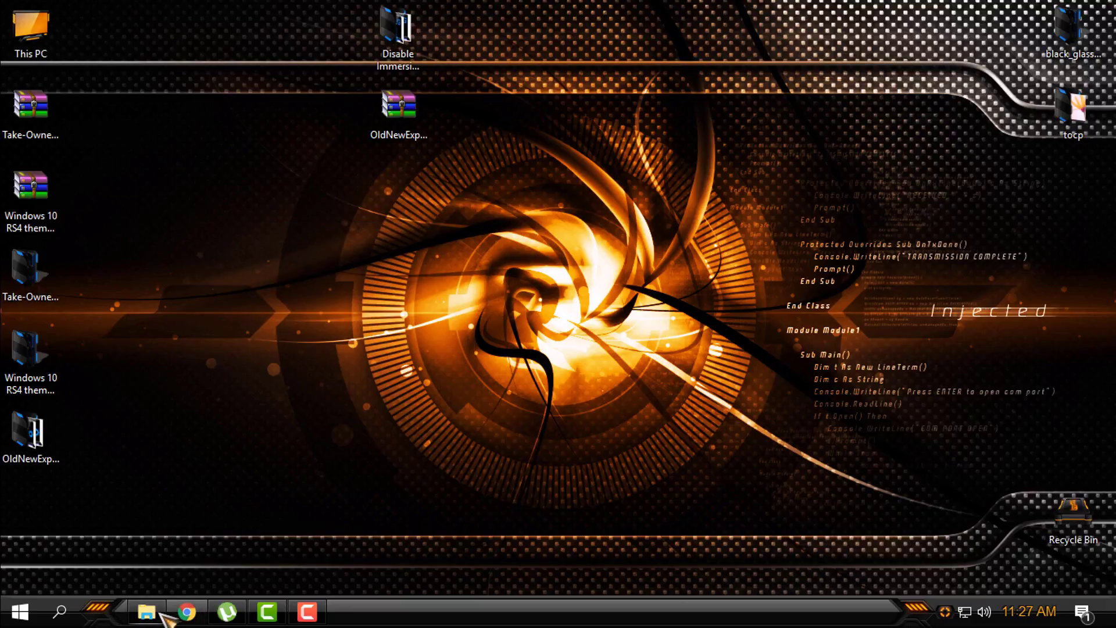
Step: Open This PC maximized, browse the Disk D (C:) drive, then minimize it
left_click(146, 611)
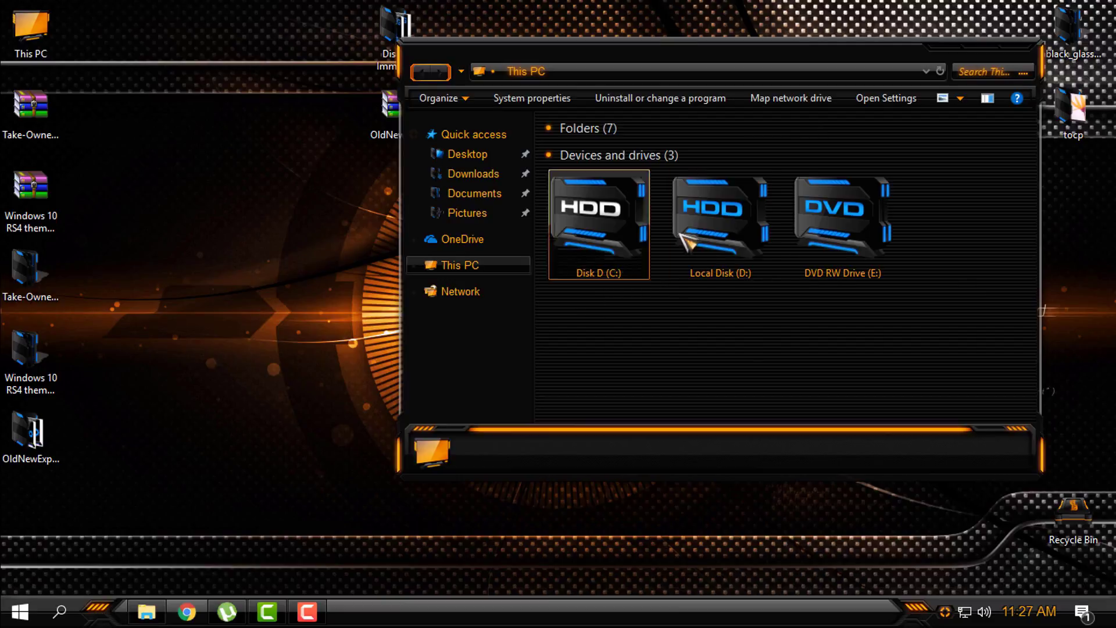
left_click(982, 46)
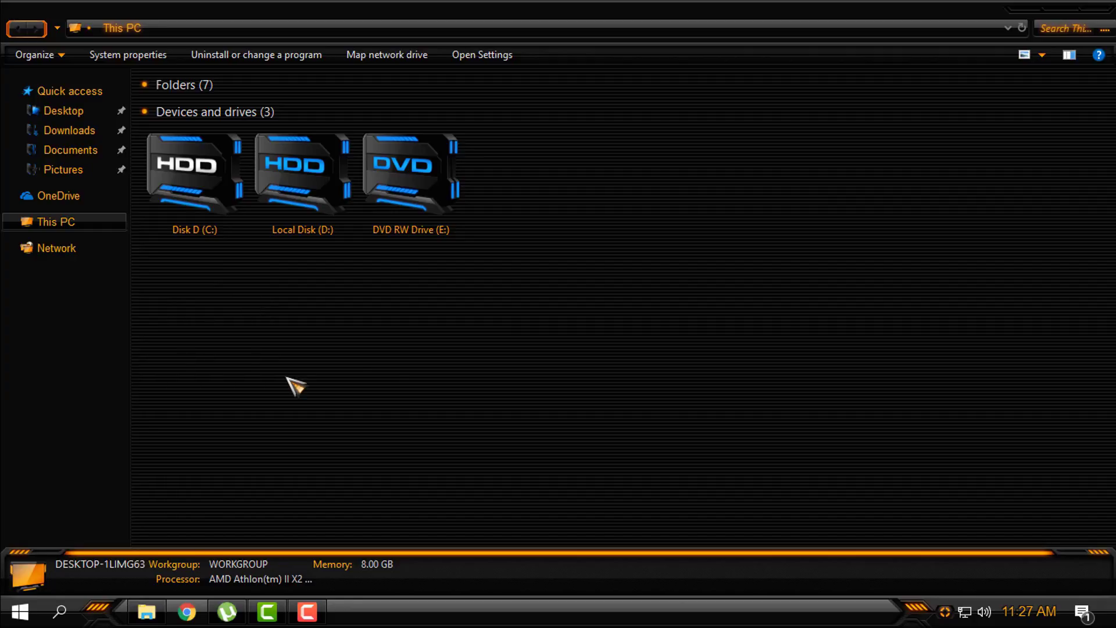
double_click(200, 234)
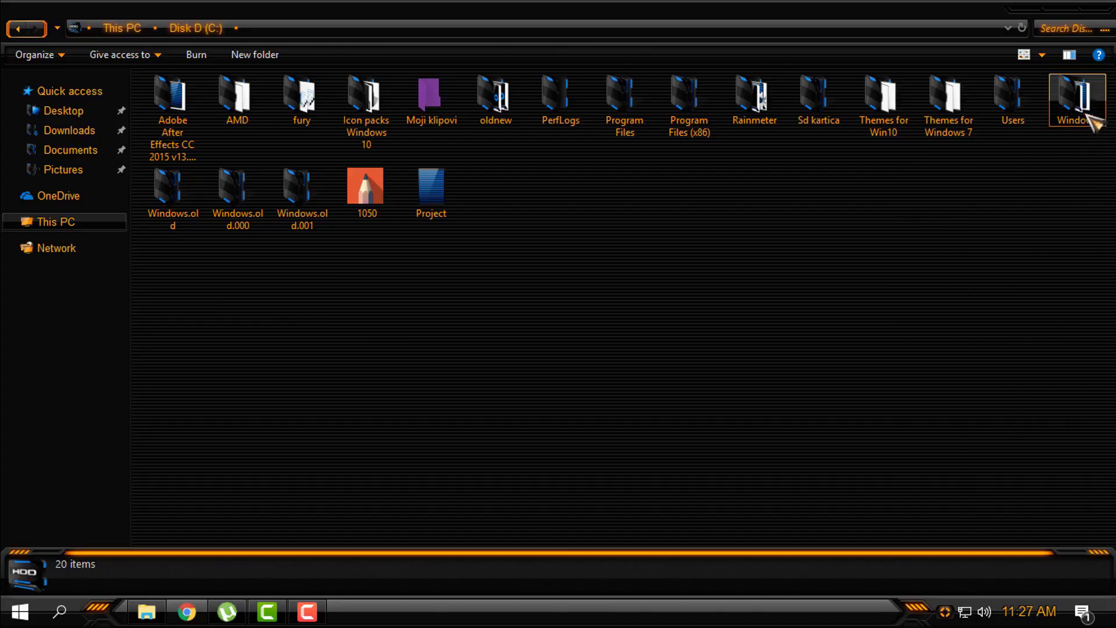
left_click(1023, 8)
Step: Apply the default Windows theme from the desktop's Personalization settings
right_click(360, 253)
left_click(447, 424)
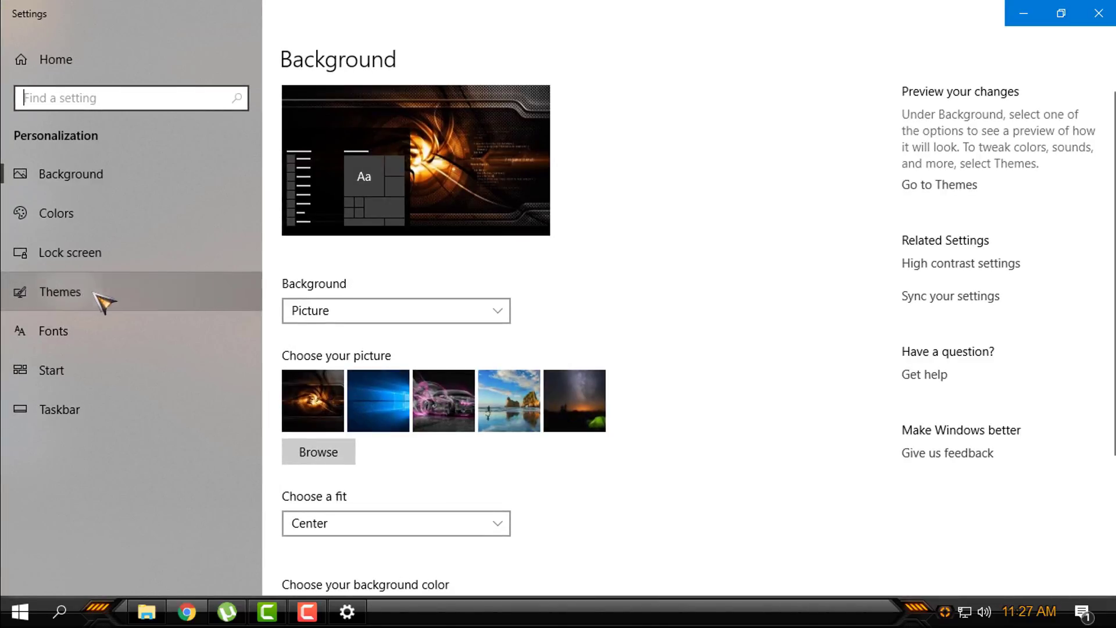
left_click(96, 294)
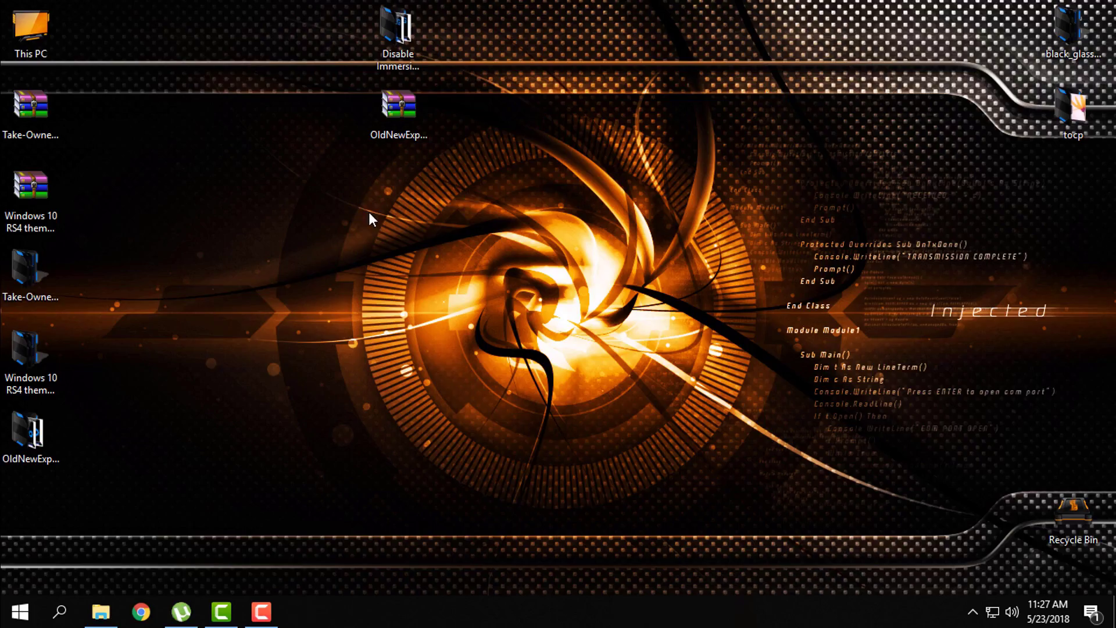
Step: Refresh the desktop and navigate the restored Explorer window to C:\Windows\System32
right_click(369, 212)
left_click(413, 280)
left_click(100, 612)
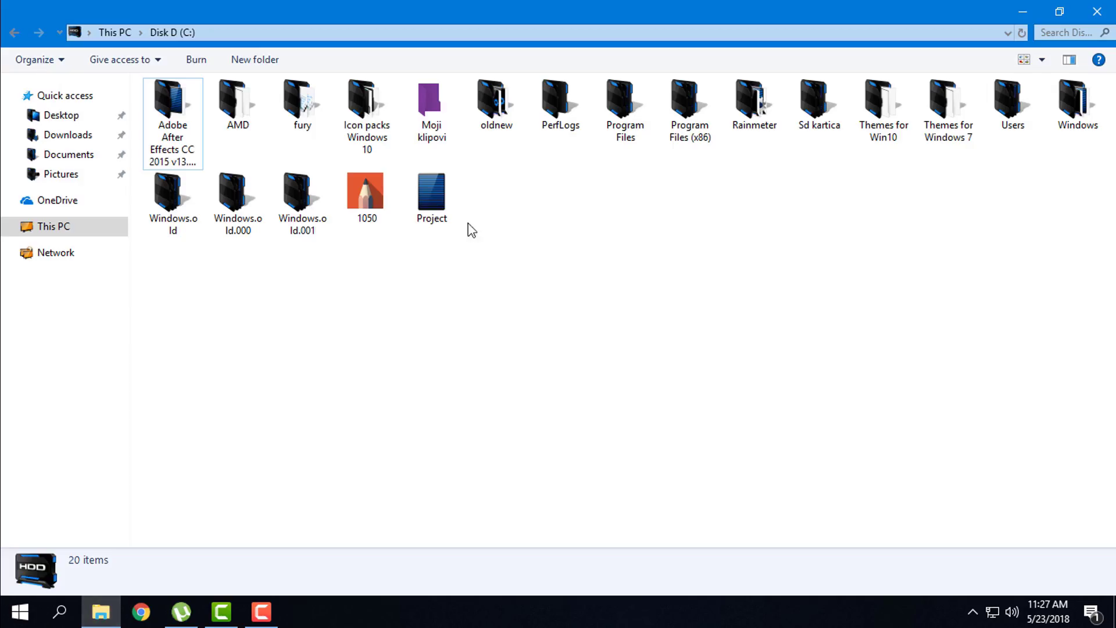
left_click(96, 231)
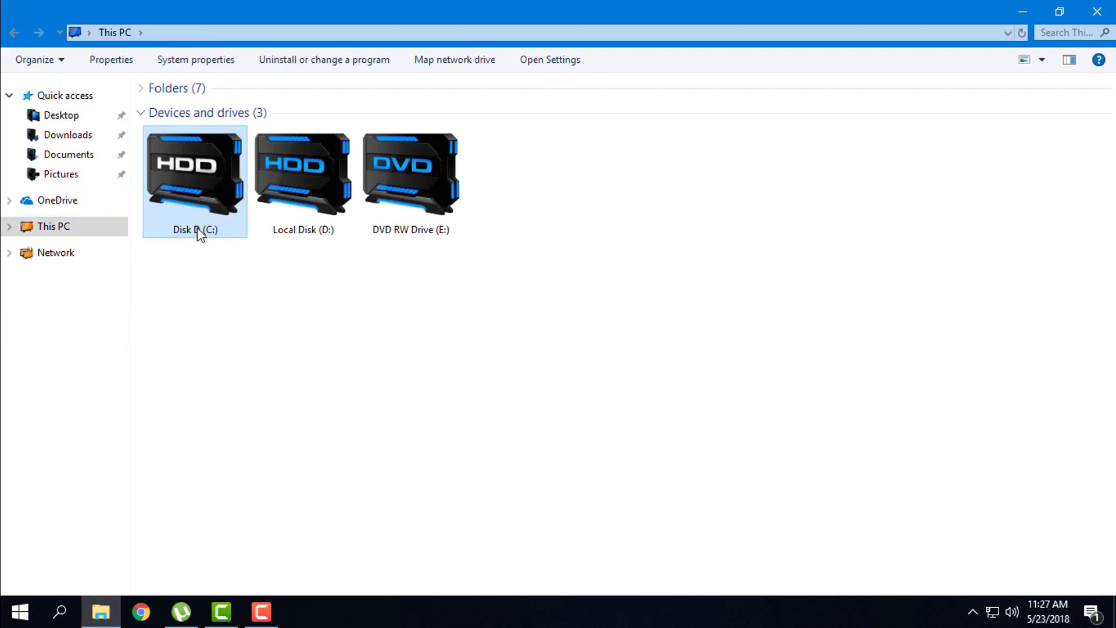
double_click(199, 232)
double_click(1075, 105)
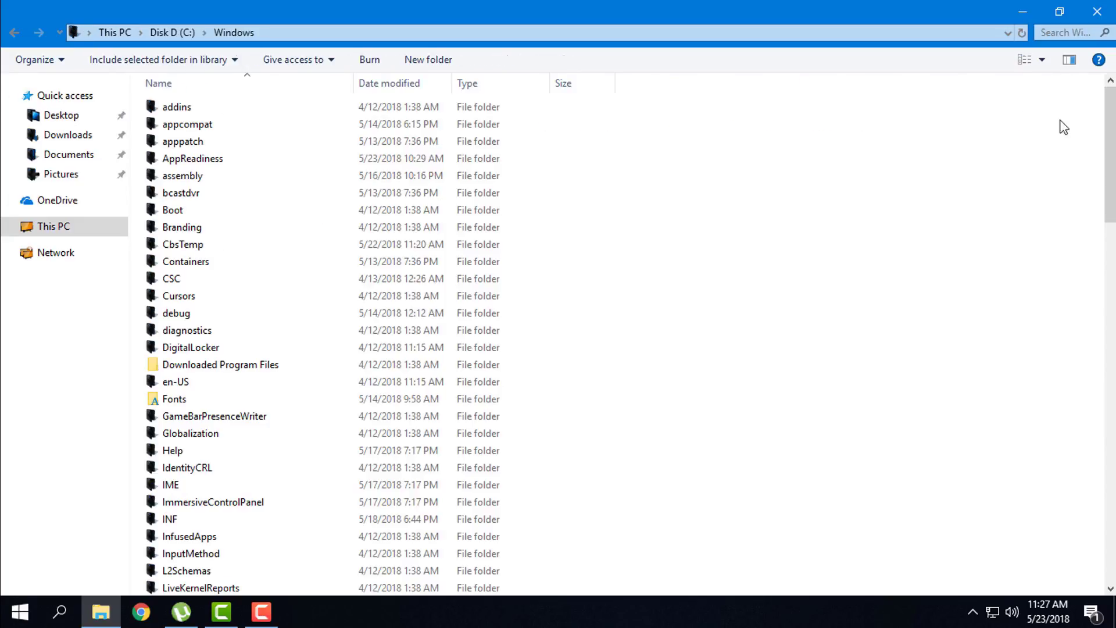
type("res")
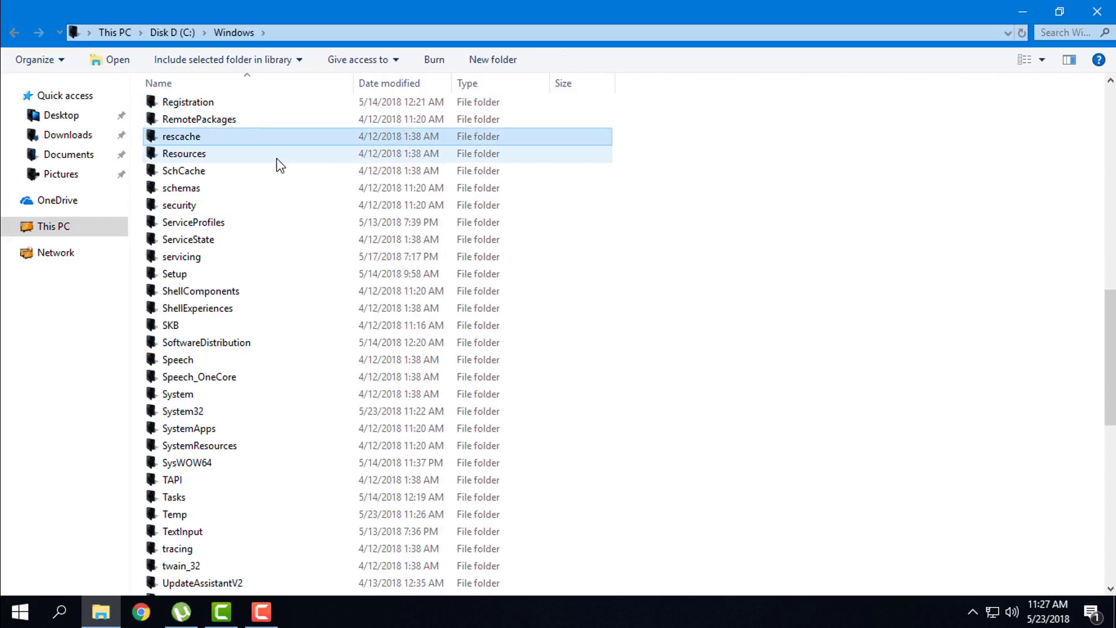
double_click(207, 412)
Step: Locate themeui.dll beside themeuibackup.dll and choose Take Ownership on it
type("t")
key("t")
key("t")
key("t")
key("t")
key("t")
key("t")
key("t")
key("t")
key("t")
key("t")
key("t")
key("t")
key("t")
key("t")
key("t")
key("t")
key("t")
key("t")
key("t")
key("t")
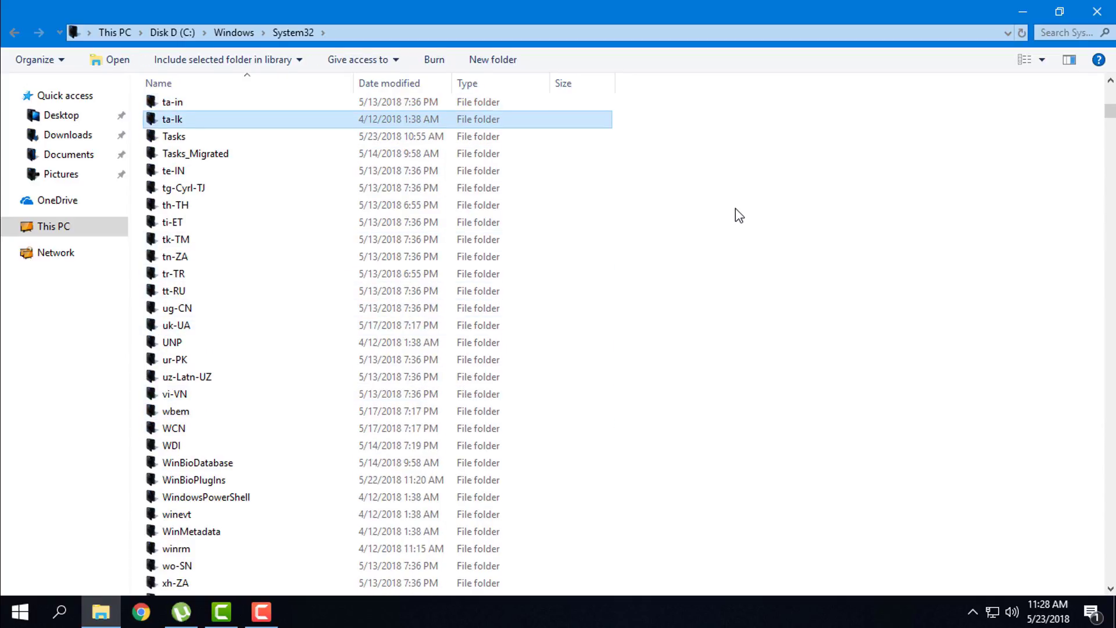
key("t")
key("t")
key("t")
key("t")
key("t")
key("t")
key("t")
key("t")
key("t")
key("t")
key("t")
key("t")
key("t")
key("t")
key("t")
key("t")
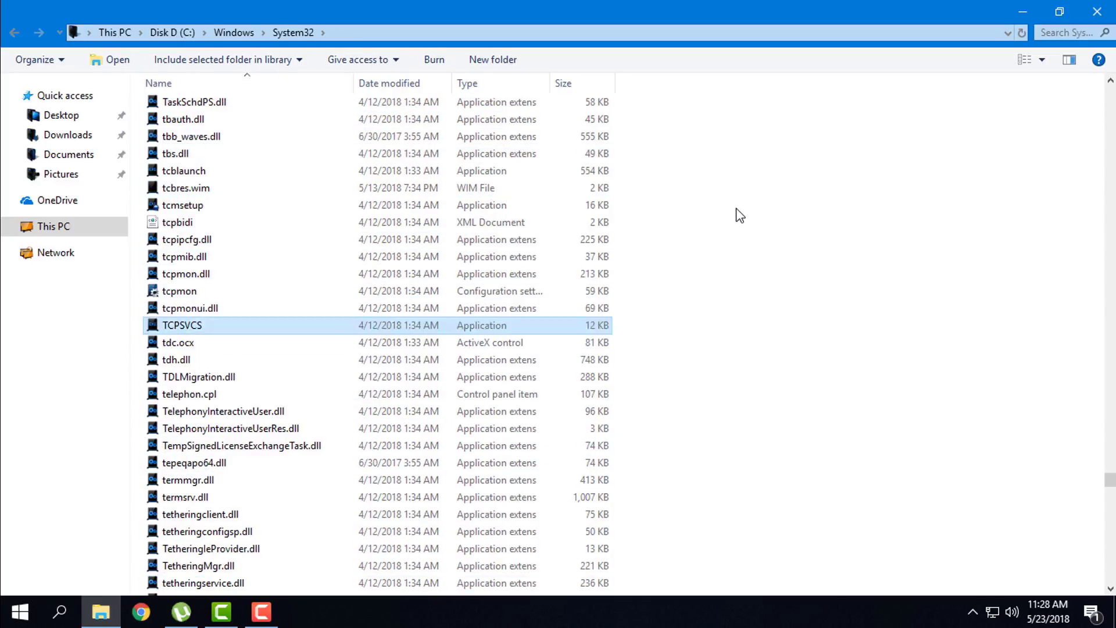
key("t")
key("t")
key("t")
key("t")
key("t")
key("t")
key("t")
key("t")
key("t")
key("t")
key("t")
key("t")
key("t")
key("t")
key("t")
key("t")
key("t")
key("t")
key("t")
key("t")
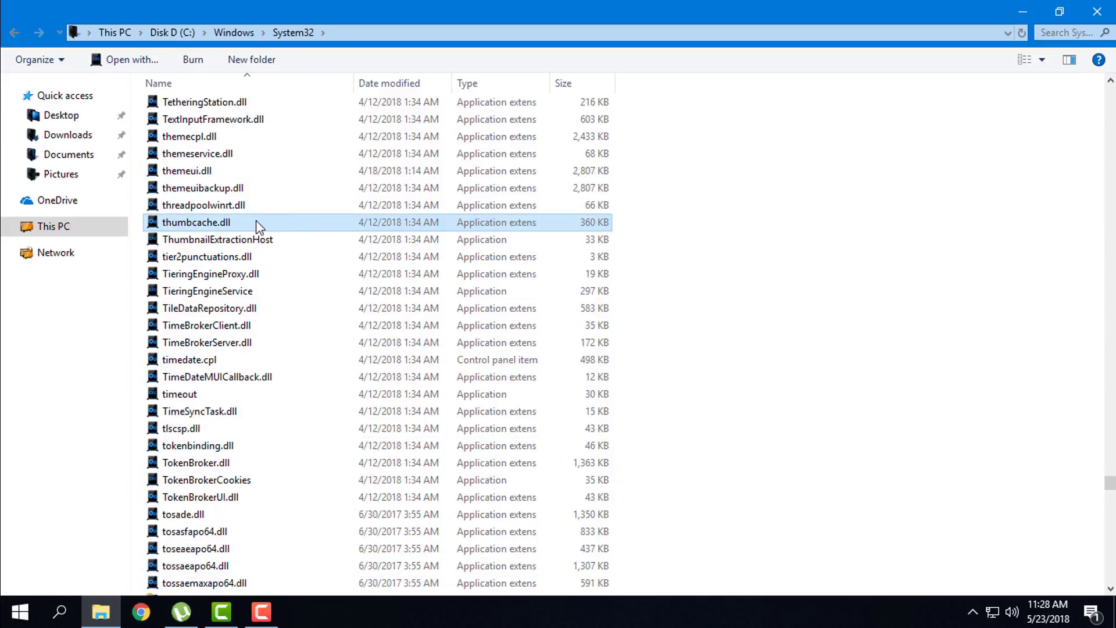
left_click(249, 172)
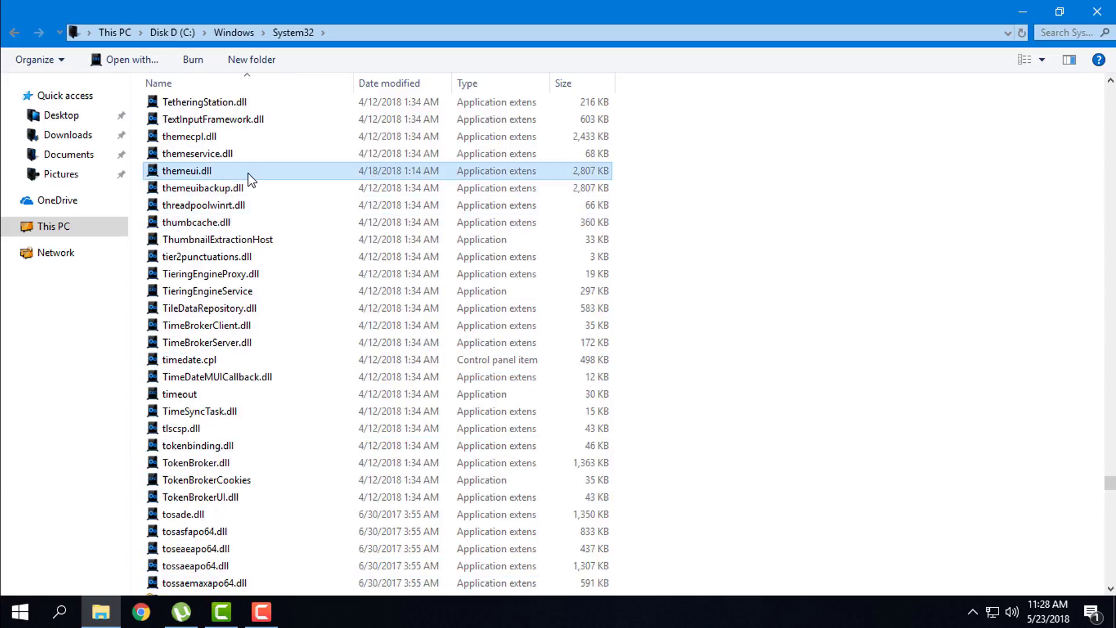
left_click(203, 188)
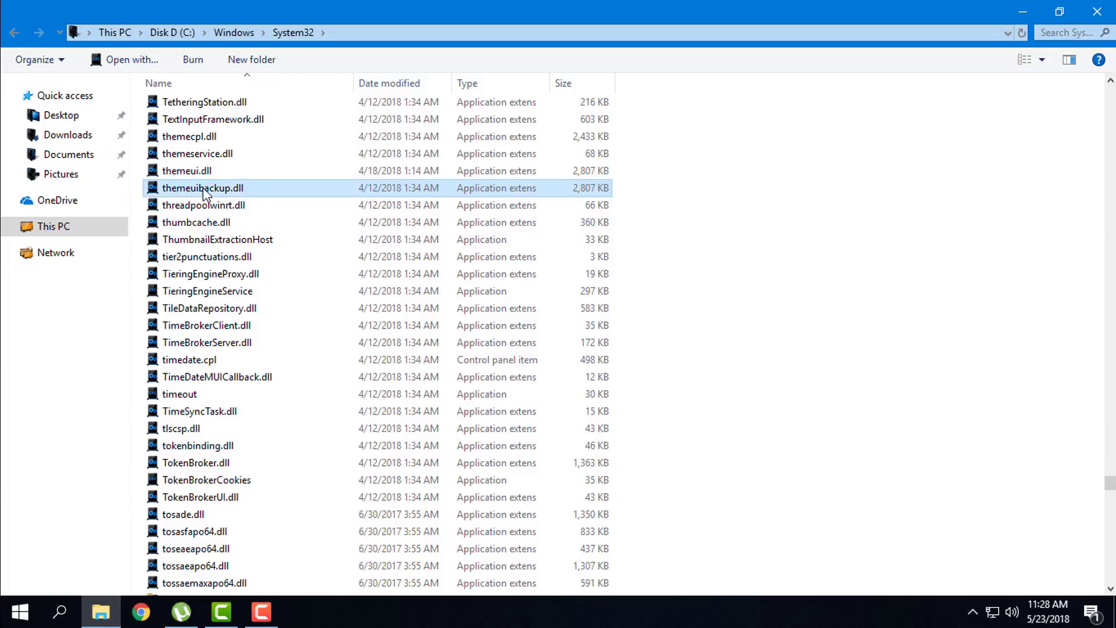
left_click(174, 171)
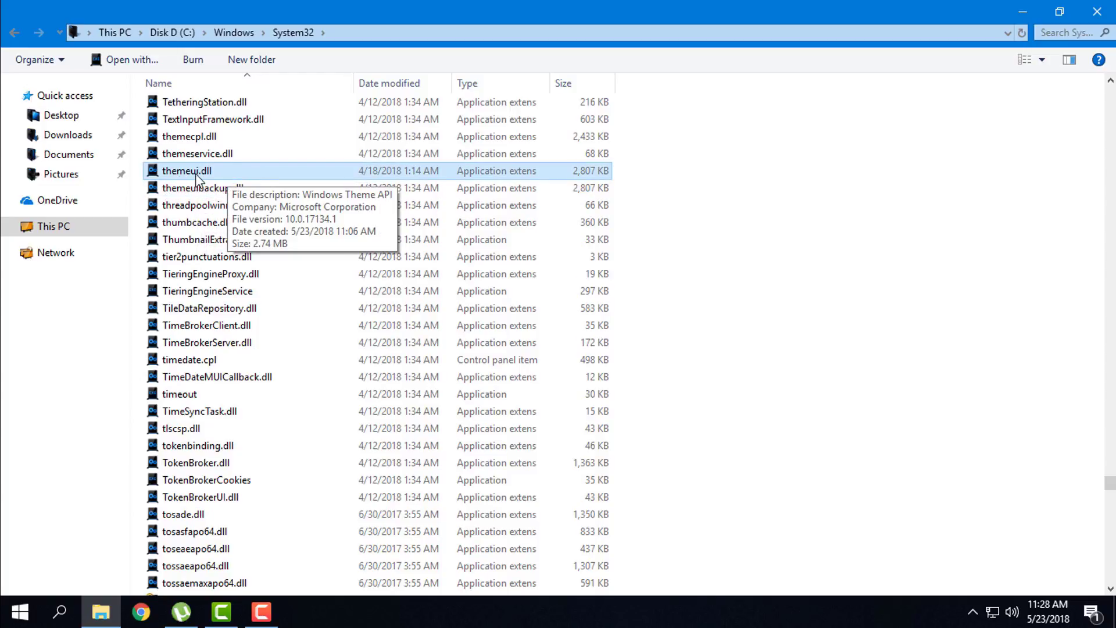
right_click(195, 171)
left_click(250, 203)
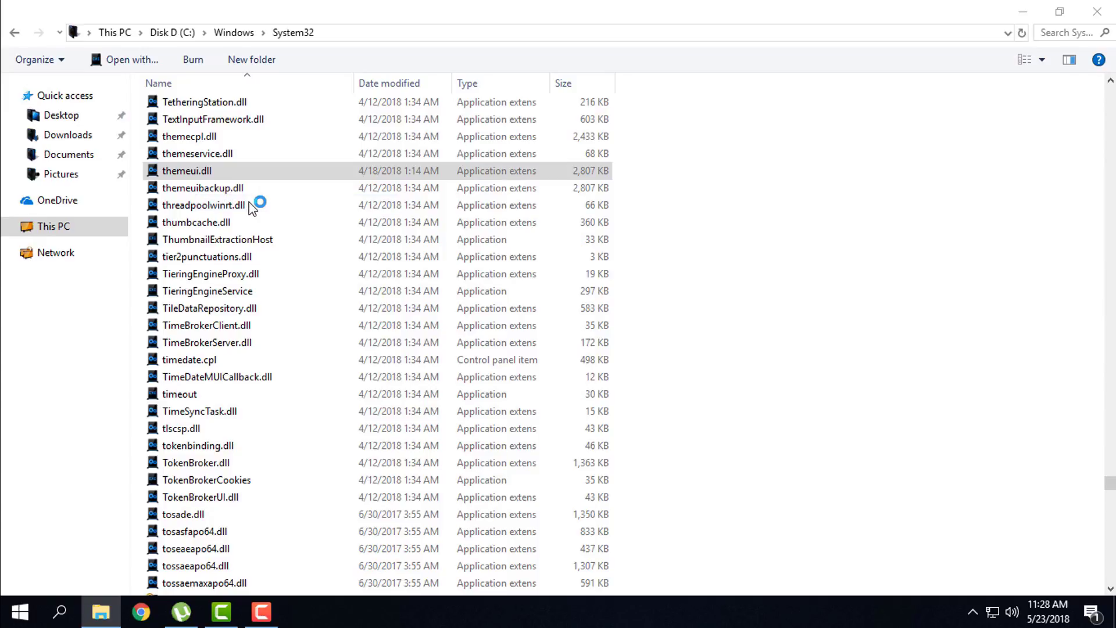
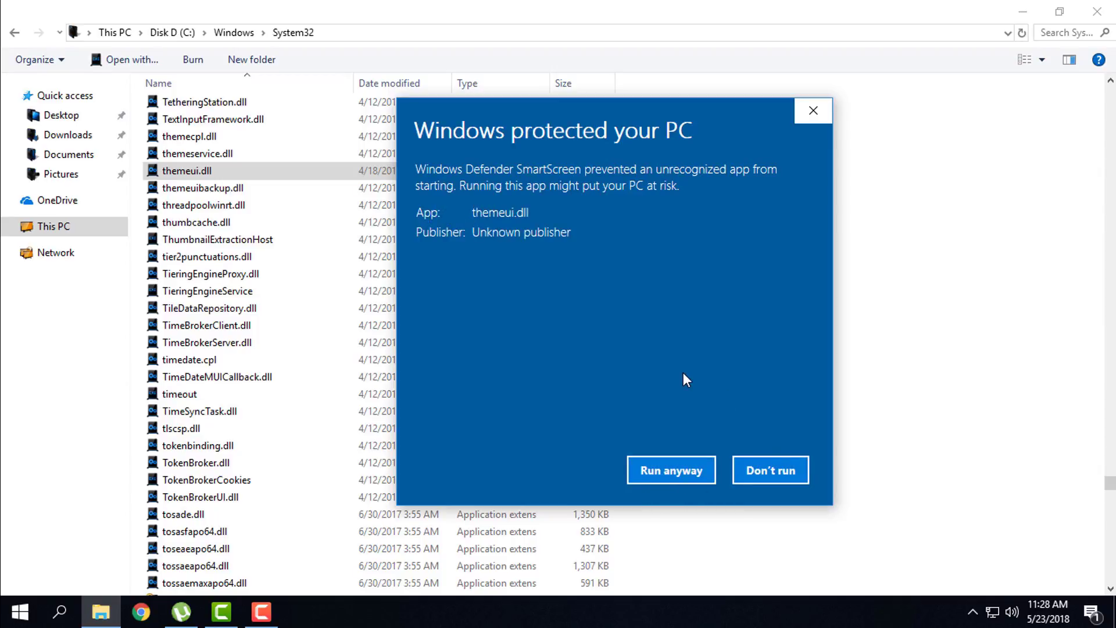
Step: Dismiss the SmartScreen warning about themeui.dll and start renaming themeuibackup.dll
left_click(813, 111)
left_click(196, 192)
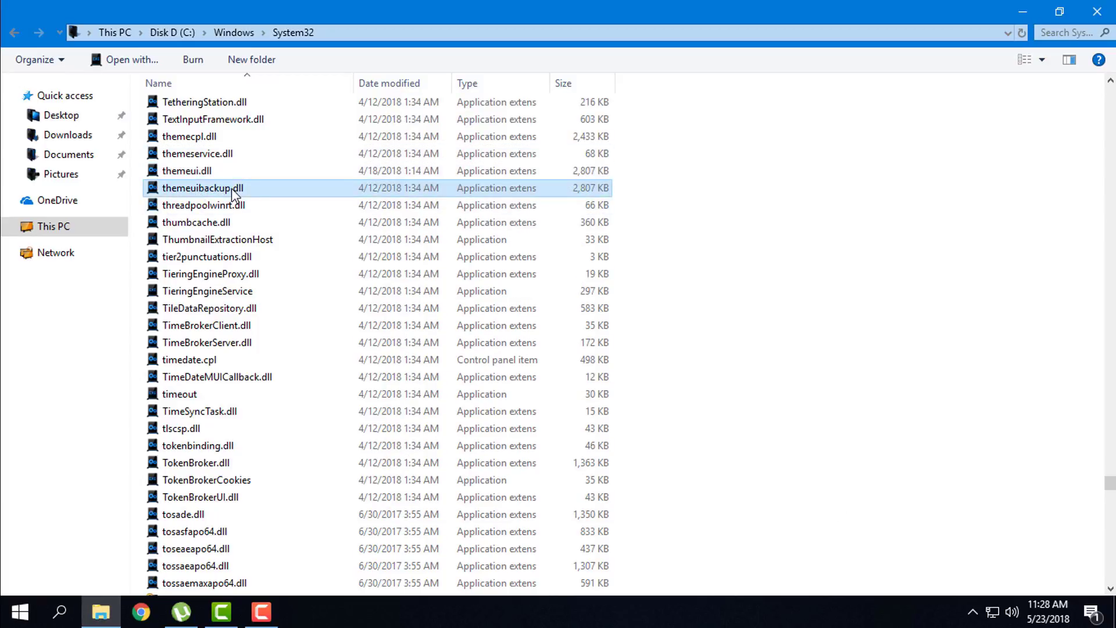
right_click(231, 188)
left_click(281, 430)
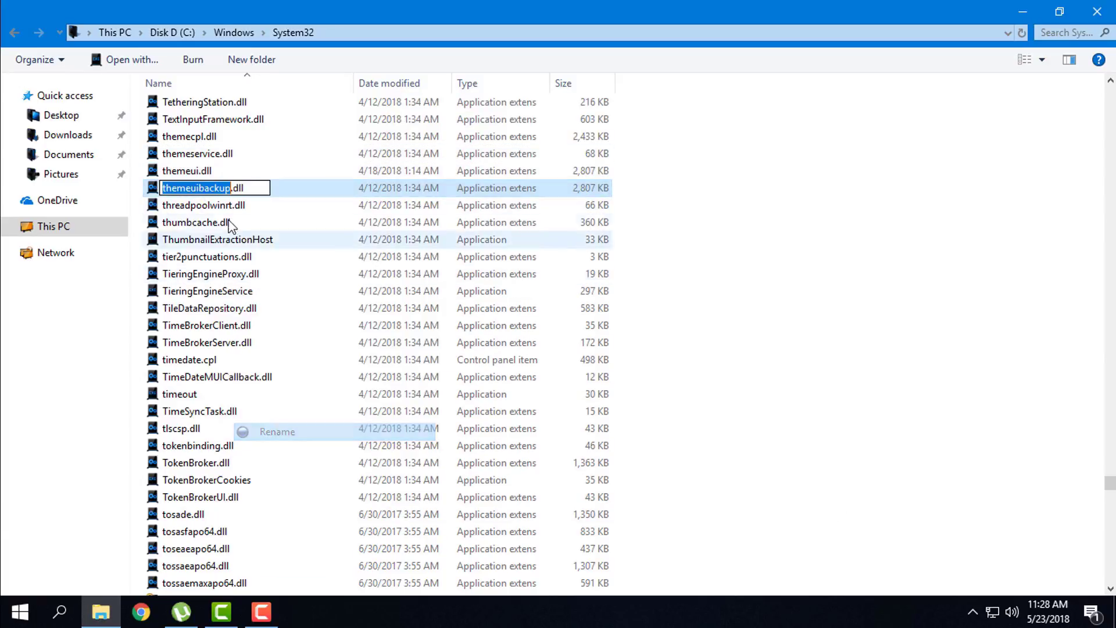
Step: Leave the name as themeuibackup.dll and close the System32 window, returning to the desktop
left_click(232, 191)
left_click_drag(202, 195, 272, 202)
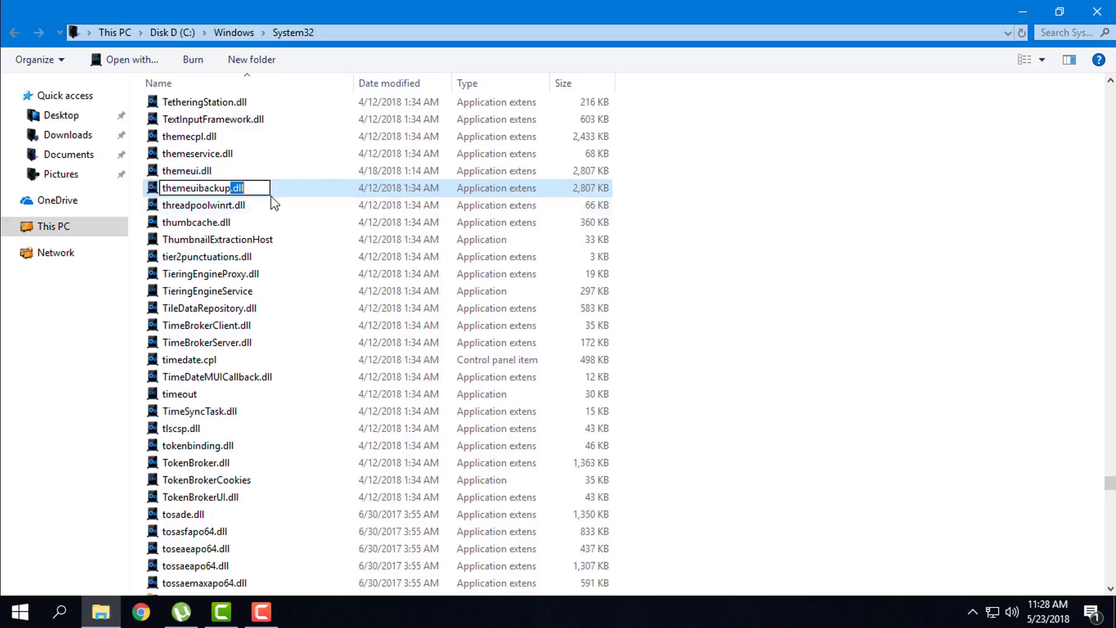
left_click(789, 217)
left_click(1097, 13)
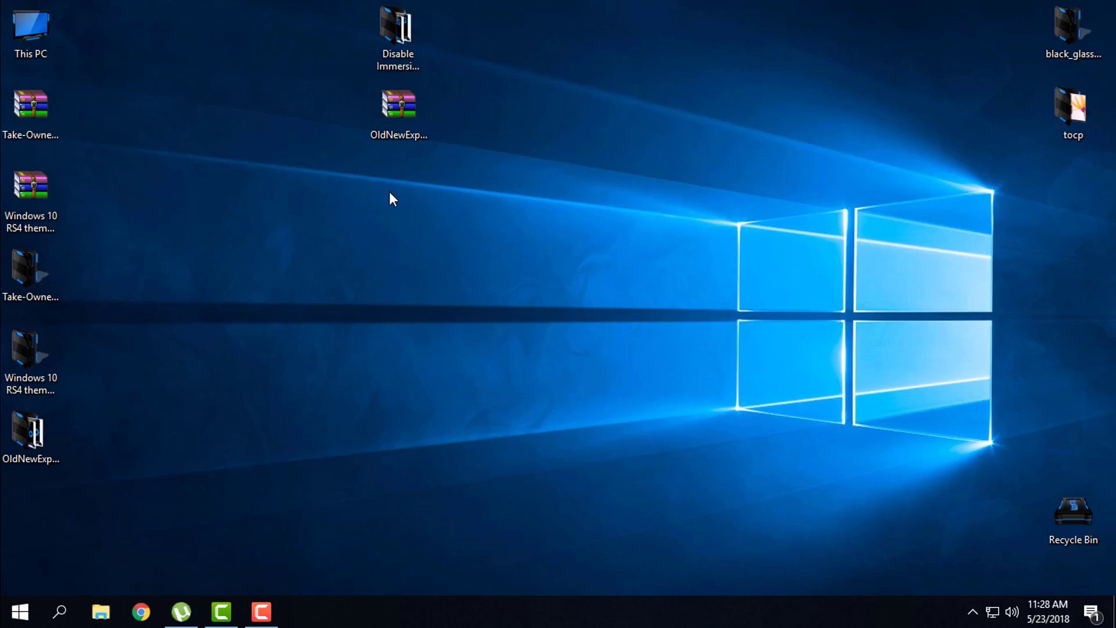